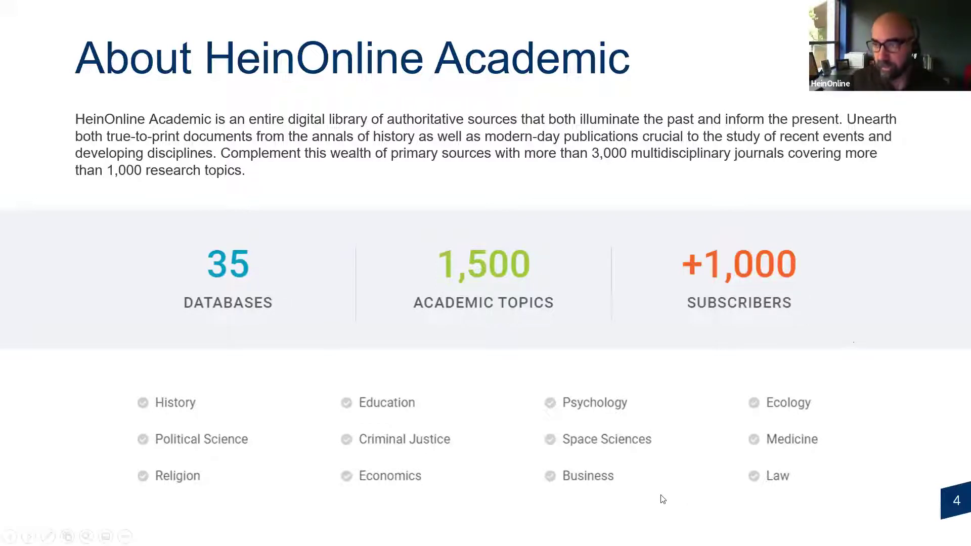
Advance the presentation to the About PathFinder slide, and switch to the HeinOnline welcome page in the browser.
{"action": "key", "text": "Right"}
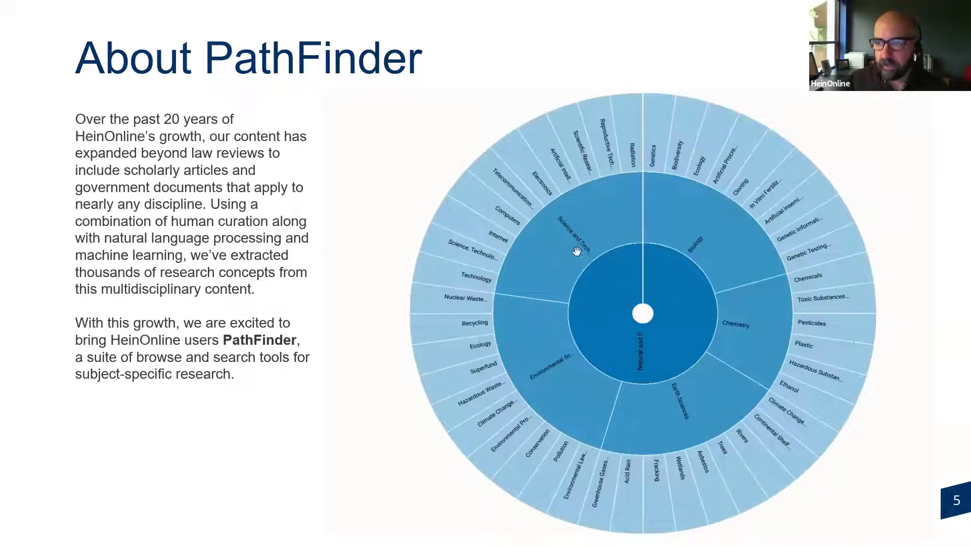
{"action": "key", "text": "alt+Tab"}
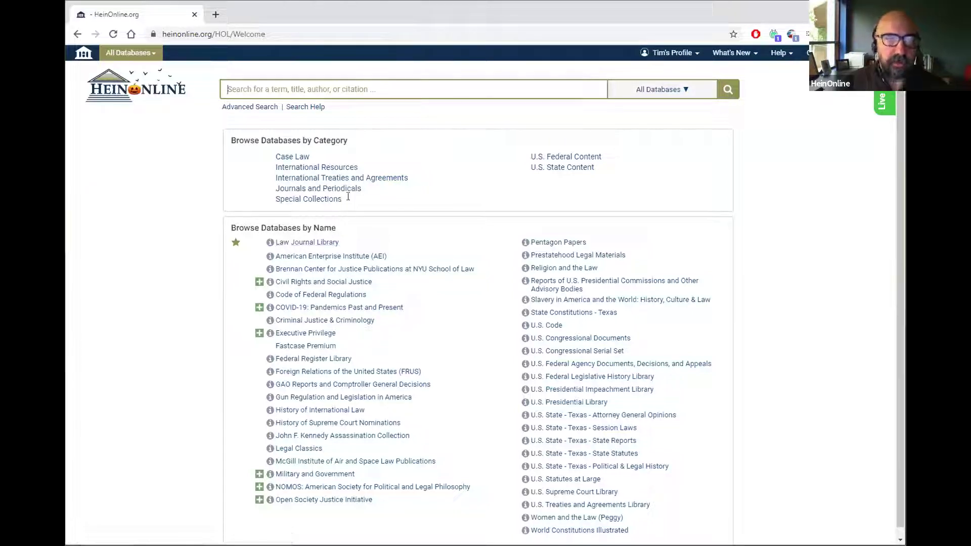
Search all HeinOnline databases for Buffalo Chicken Wings.
{"action": "left_click", "coordinate": [392, 88]}
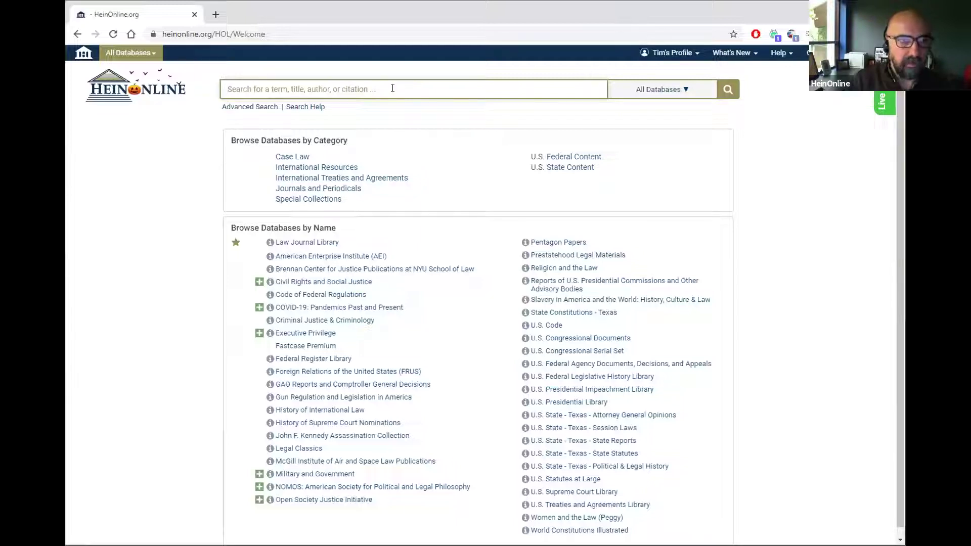
{"action": "type", "text": "Bu"}
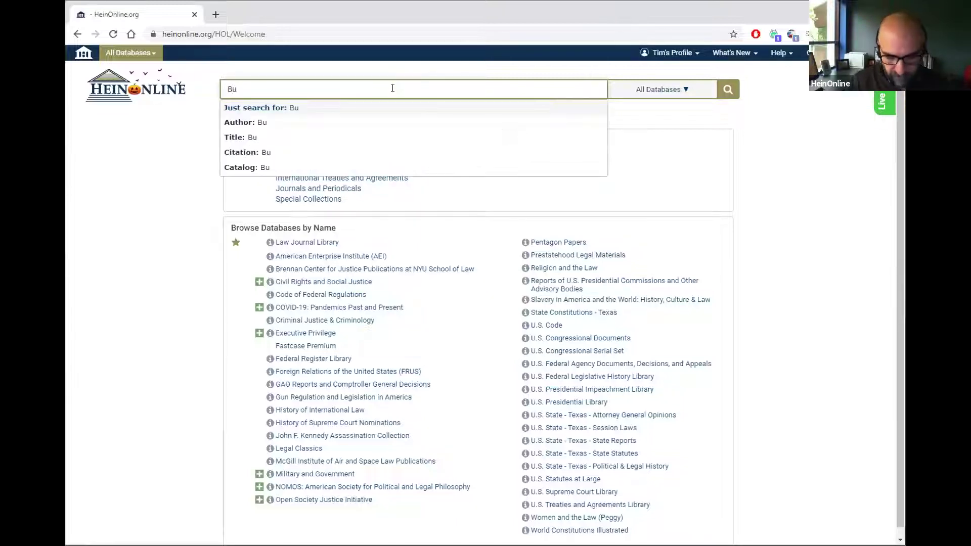
{"action": "type", "text": "ffalo"}
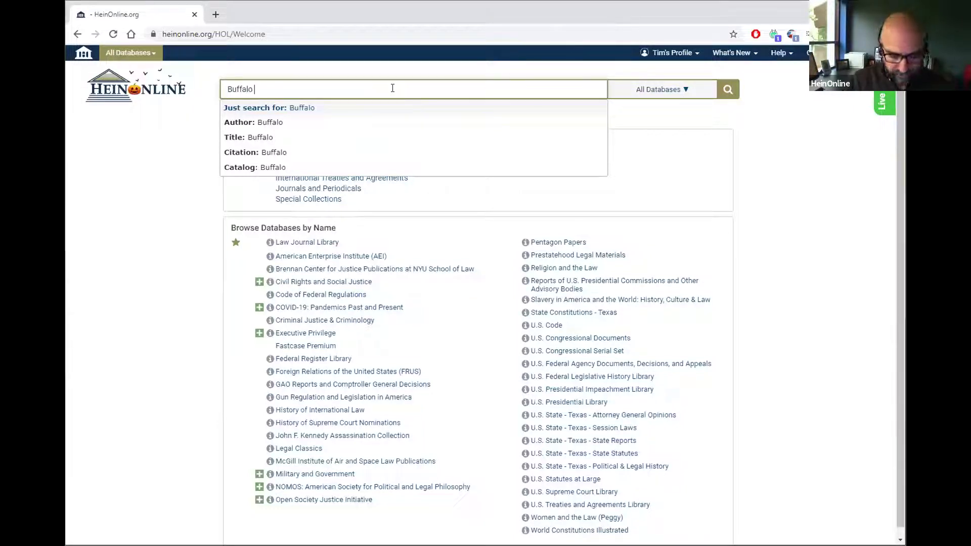
{"action": "type", "text": "Chicken C"}
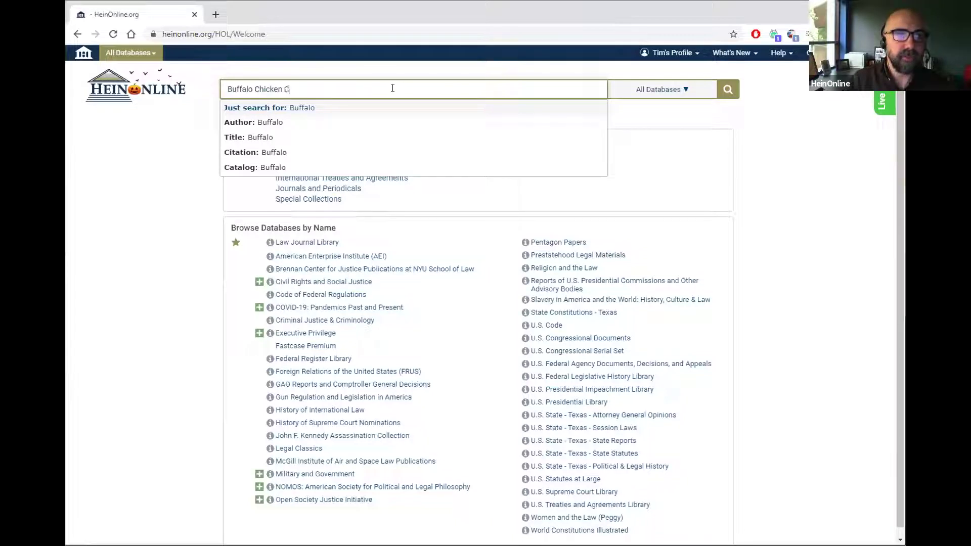
{"action": "key", "text": "BackSpace"}
{"action": "type", "text": "Wings"}
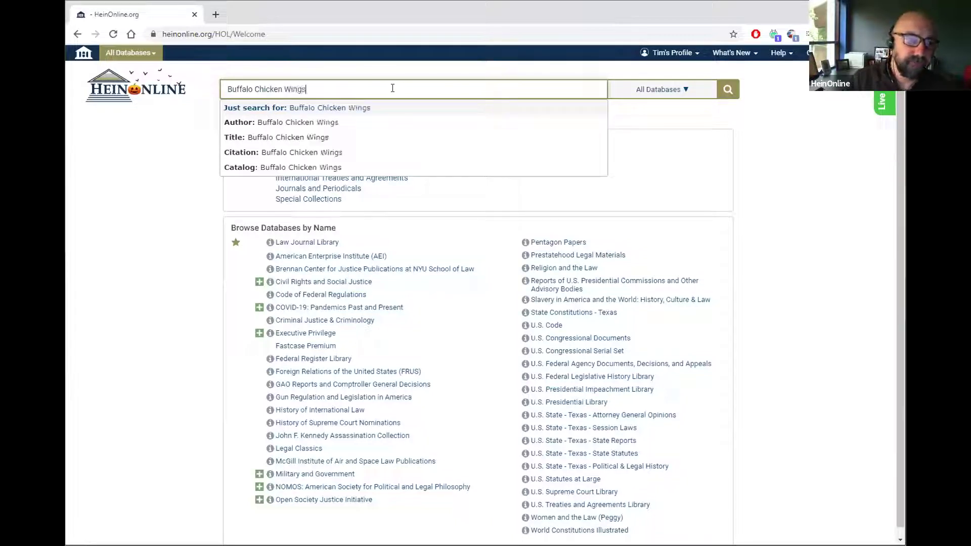
{"action": "left_click", "coordinate": [727, 89]}
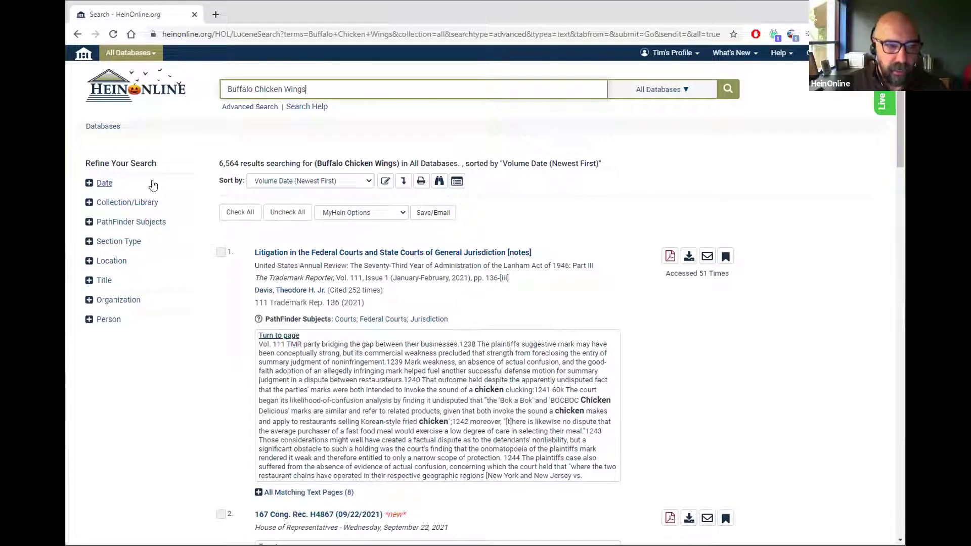
Examine the Date ranges and the full Collection/Library list for refining the search, then collapse the Collection/Library list.
{"action": "left_click", "coordinate": [89, 184]}
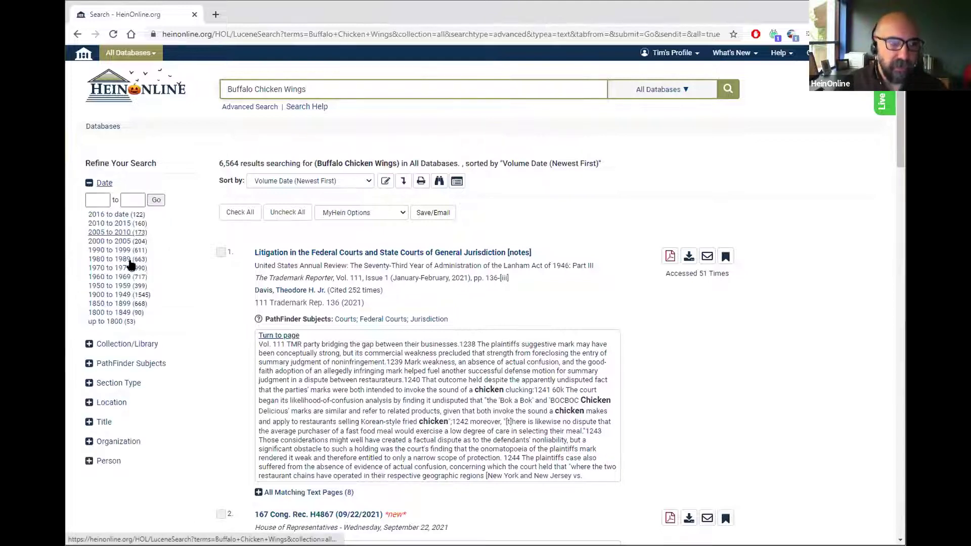
{"action": "scroll", "coordinate": [106, 239], "scroll_direction": "down", "scroll_amount": 2}
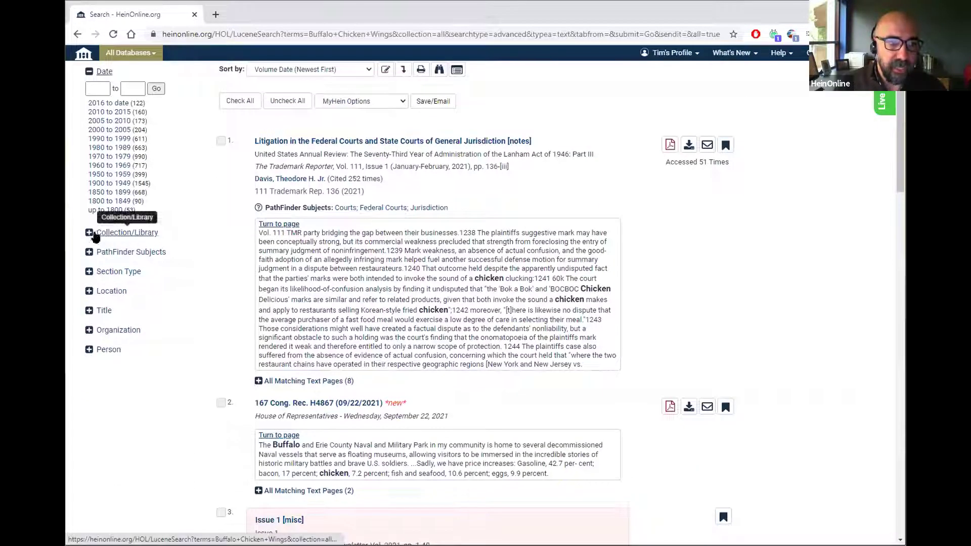
{"action": "left_click", "coordinate": [112, 233]}
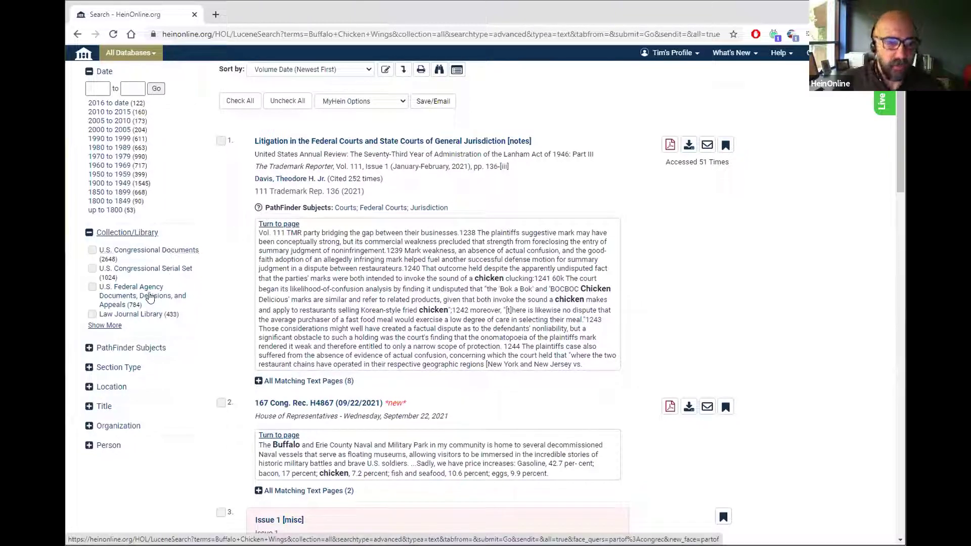
{"action": "left_click", "coordinate": [107, 327]}
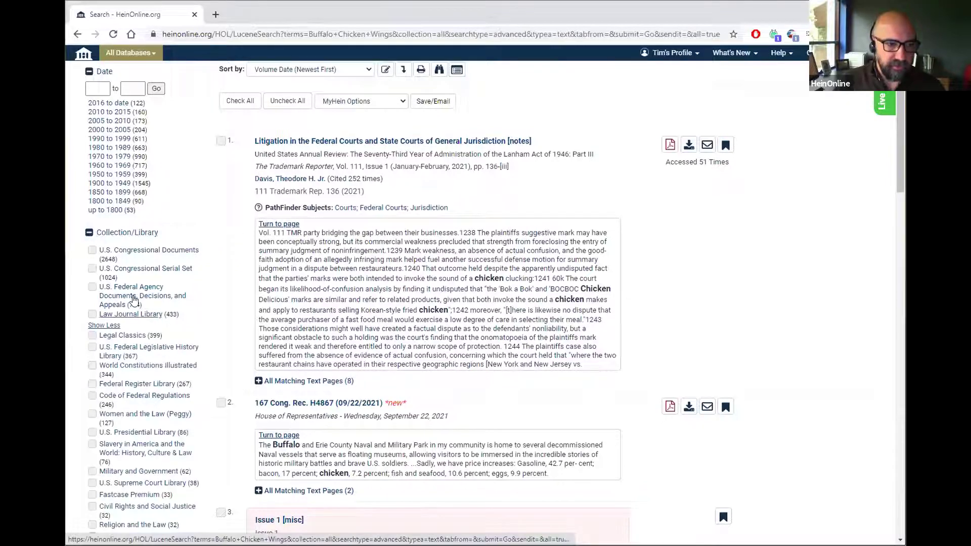
{"action": "scroll", "coordinate": [142, 300], "scroll_direction": "down", "scroll_amount": 4}
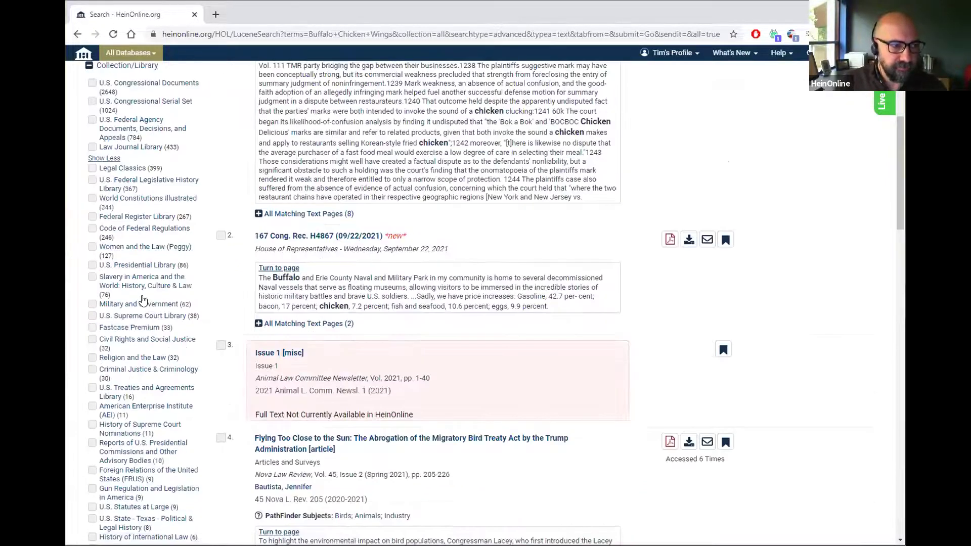
{"action": "scroll", "coordinate": [116, 301], "scroll_direction": "up", "scroll_amount": 4}
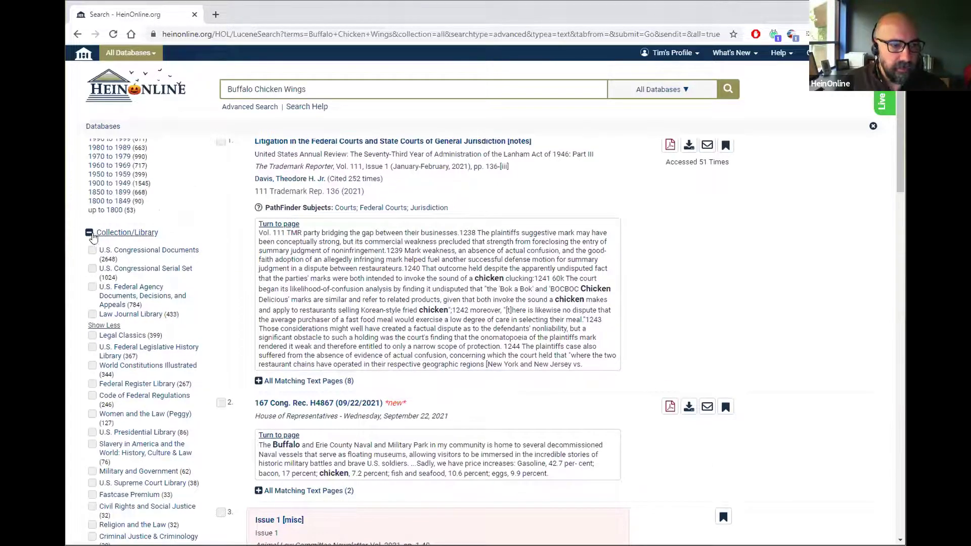
{"action": "left_click", "coordinate": [109, 233]}
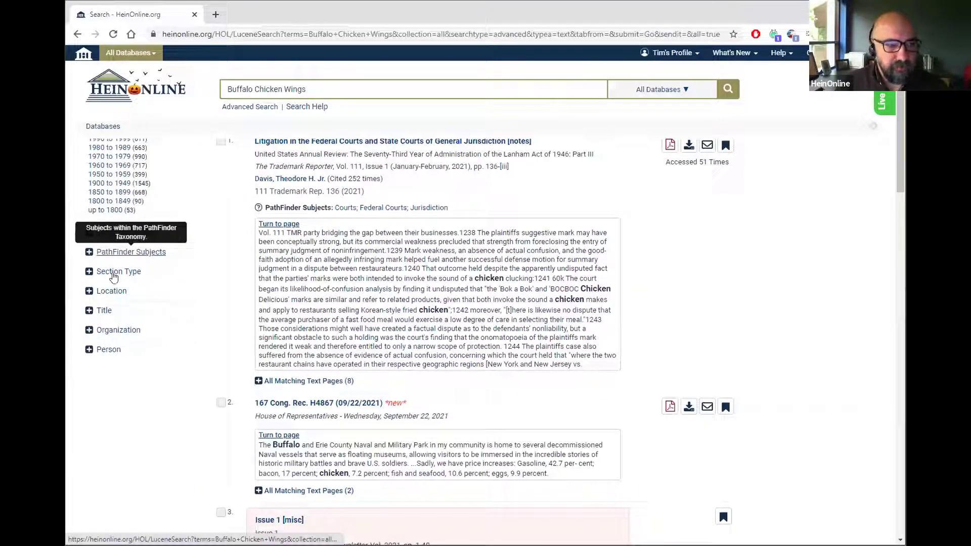
Examine the Section Type options and the full Location list for refining the results, collapsing the Location list when finished.
{"action": "left_click", "coordinate": [89, 272]}
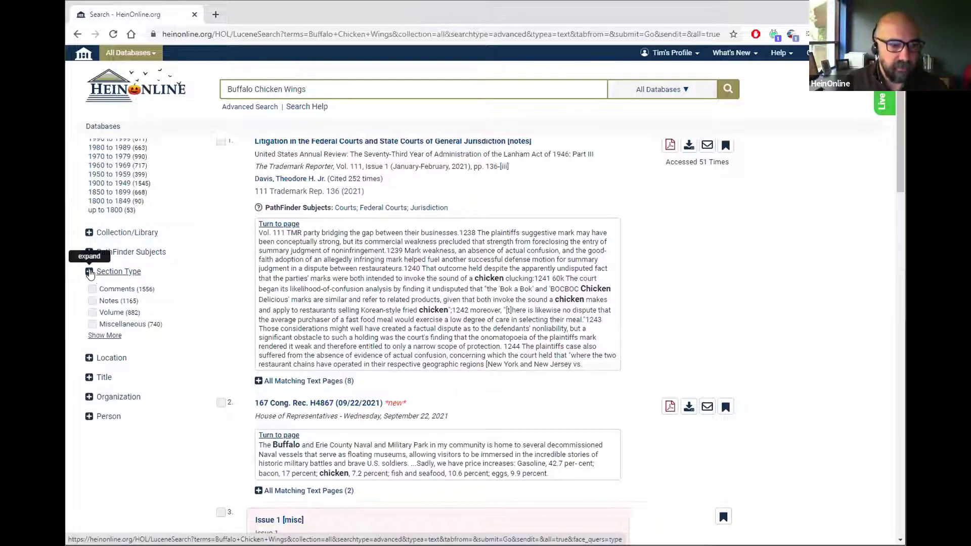
{"action": "left_click", "coordinate": [89, 359]}
{"action": "scroll", "coordinate": [209, 375], "scroll_direction": "down", "scroll_amount": 2}
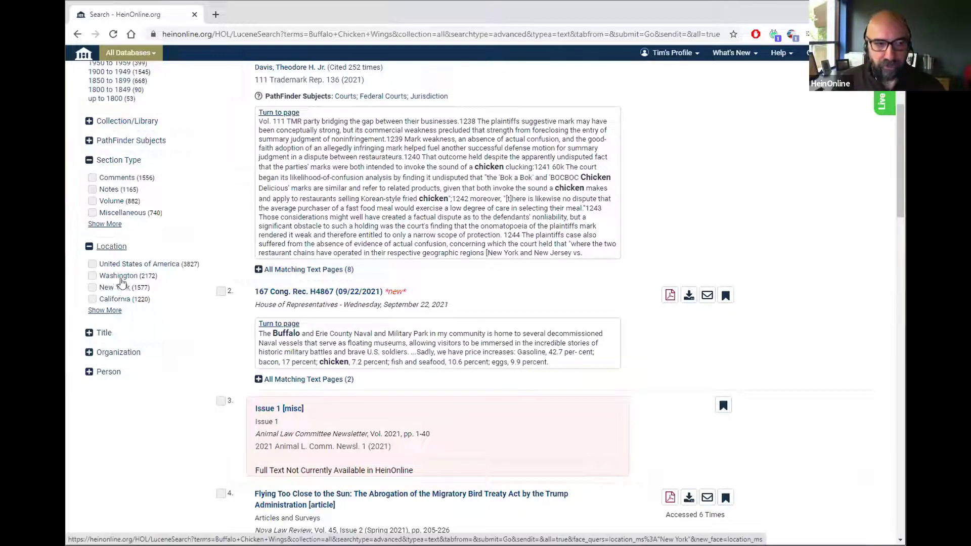
{"action": "left_click", "coordinate": [108, 311]}
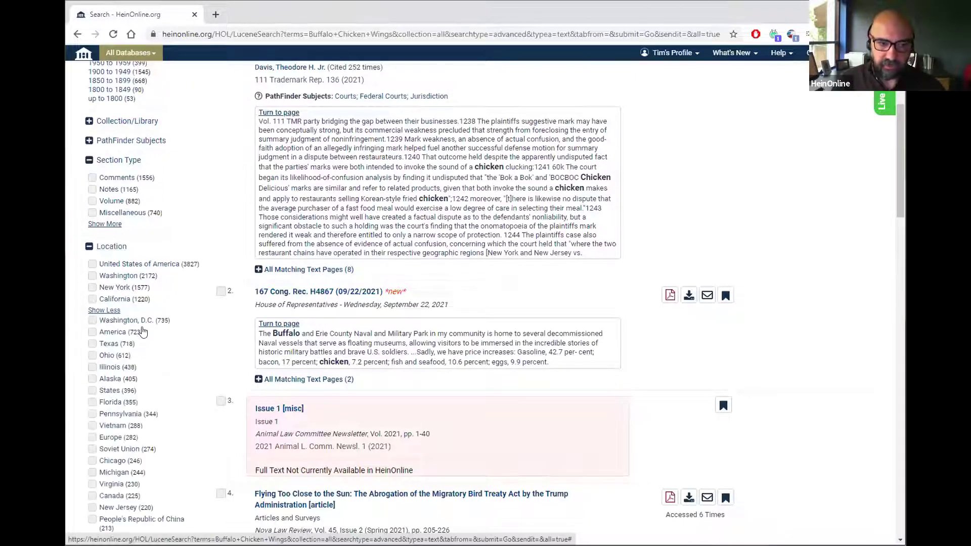
{"action": "scroll", "coordinate": [109, 357], "scroll_direction": "down", "scroll_amount": 2}
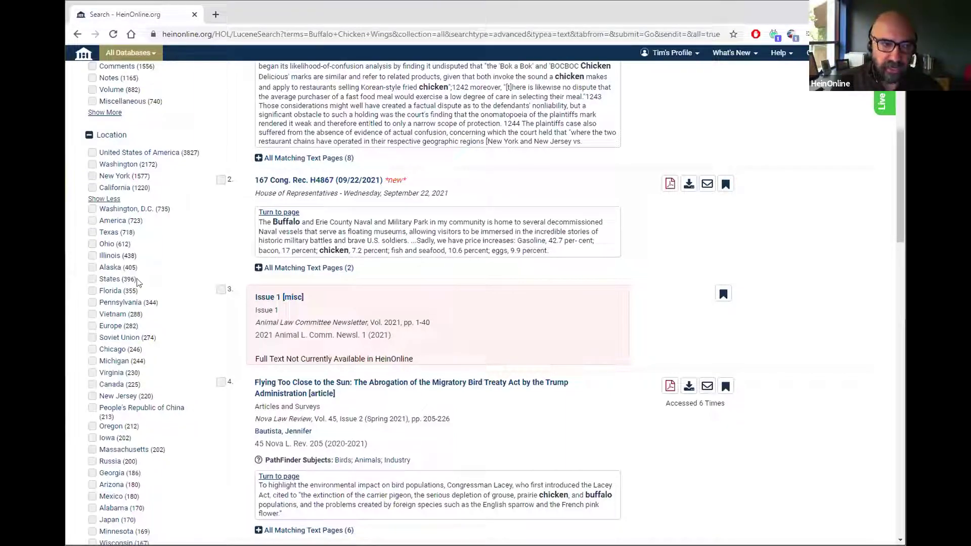
{"action": "left_click", "coordinate": [88, 135]}
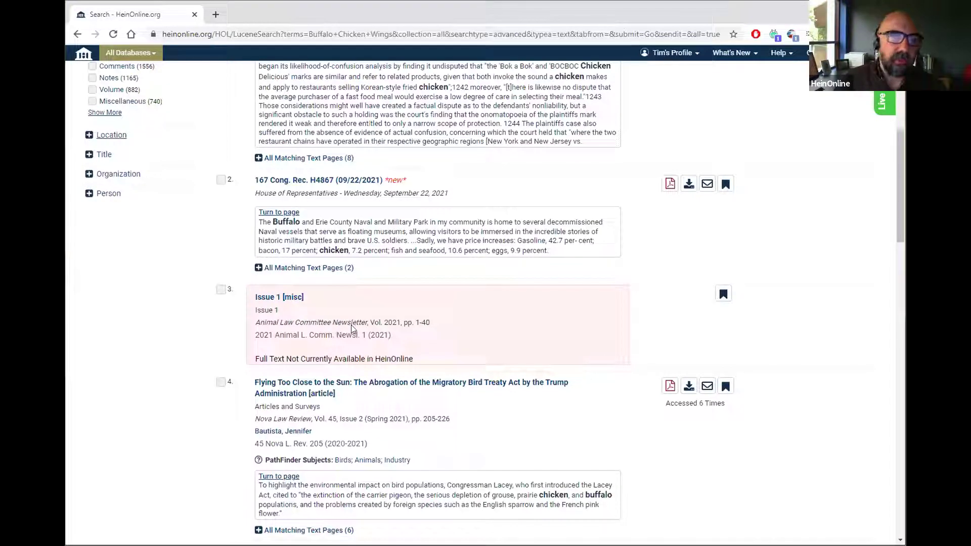
{"action": "scroll", "coordinate": [509, 343], "scroll_direction": "up", "scroll_amount": 5}
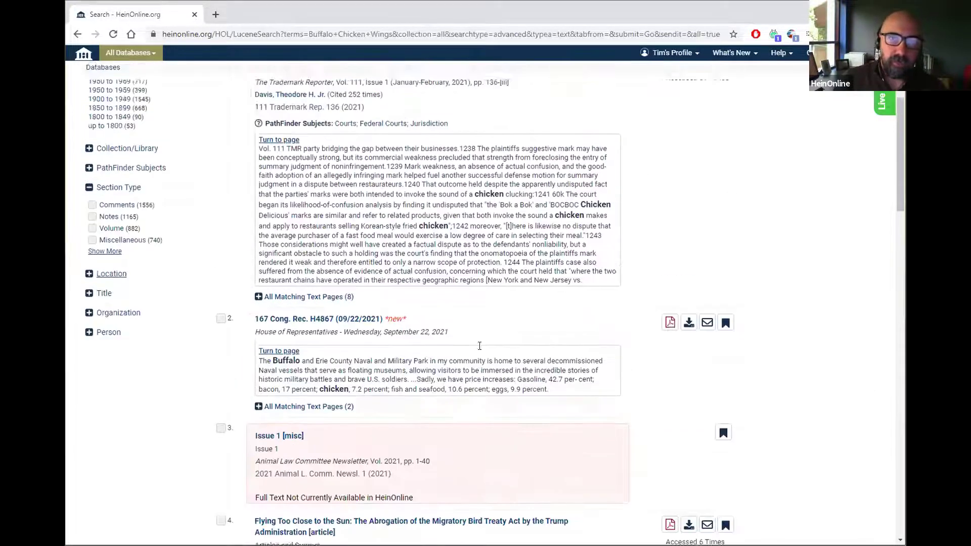
{"action": "scroll", "coordinate": [511, 348], "scroll_direction": "up", "scroll_amount": 2}
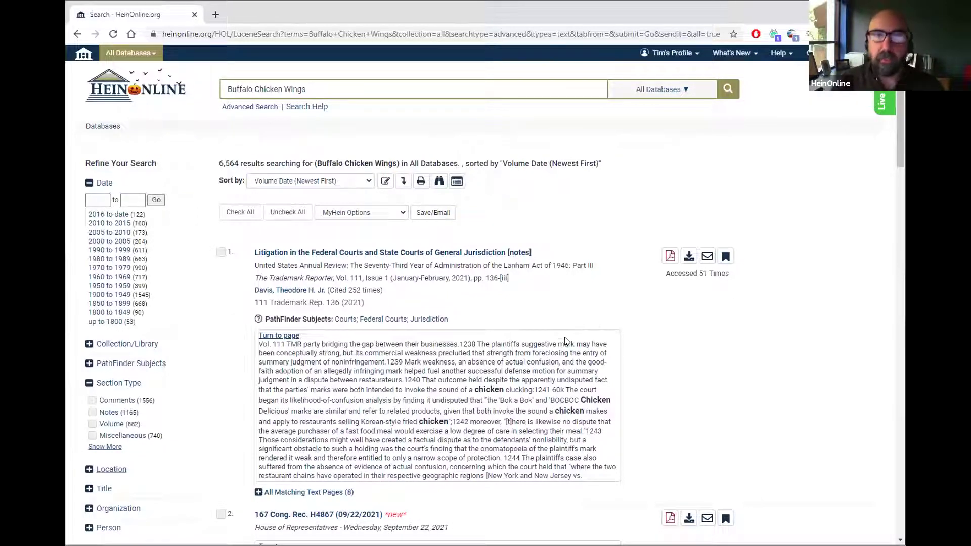
Open the Venn Diagram Search from the advanced search and run it for Buffalo AND Chicken AND Wings.
{"action": "left_click", "coordinate": [240, 110]}
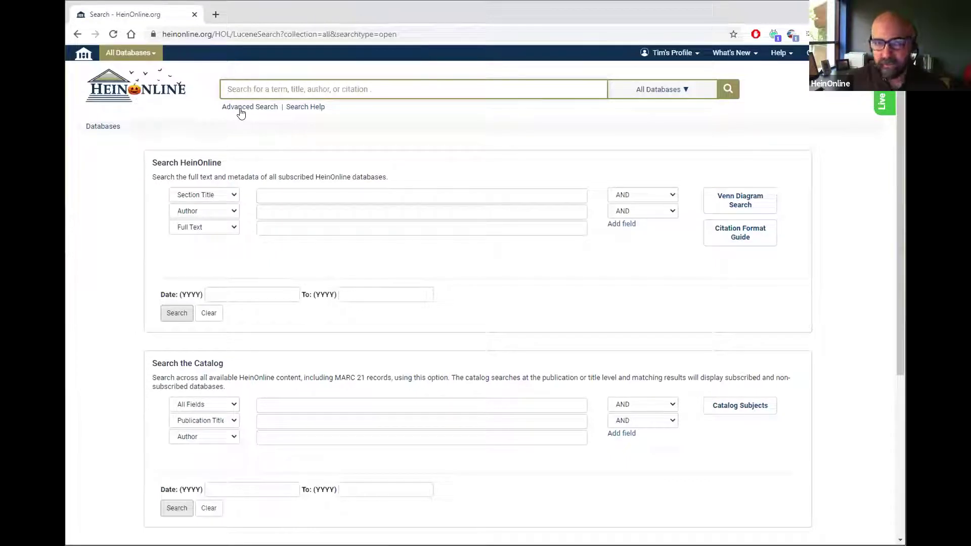
{"action": "left_click", "coordinate": [742, 202]}
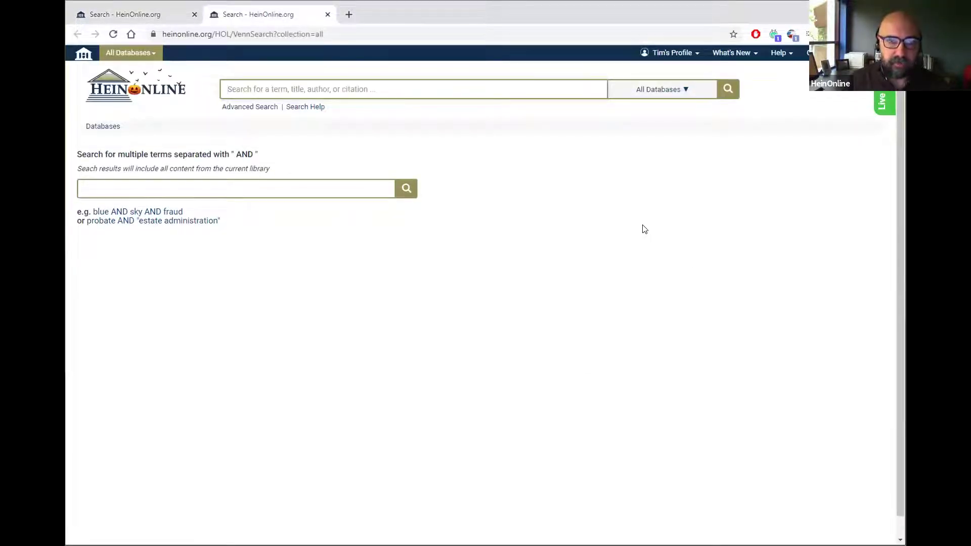
{"action": "left_click", "coordinate": [273, 183]}
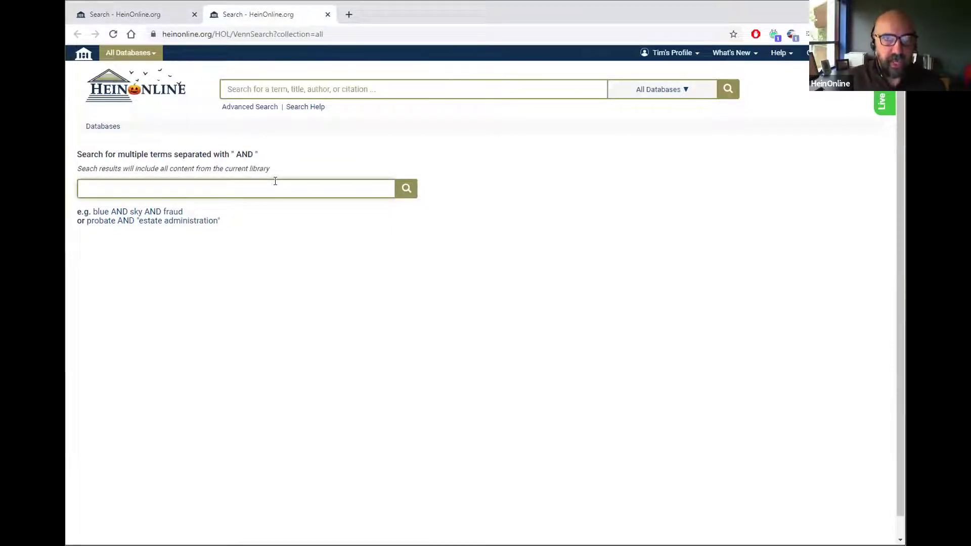
{"action": "type", "text": "Buffalo"}
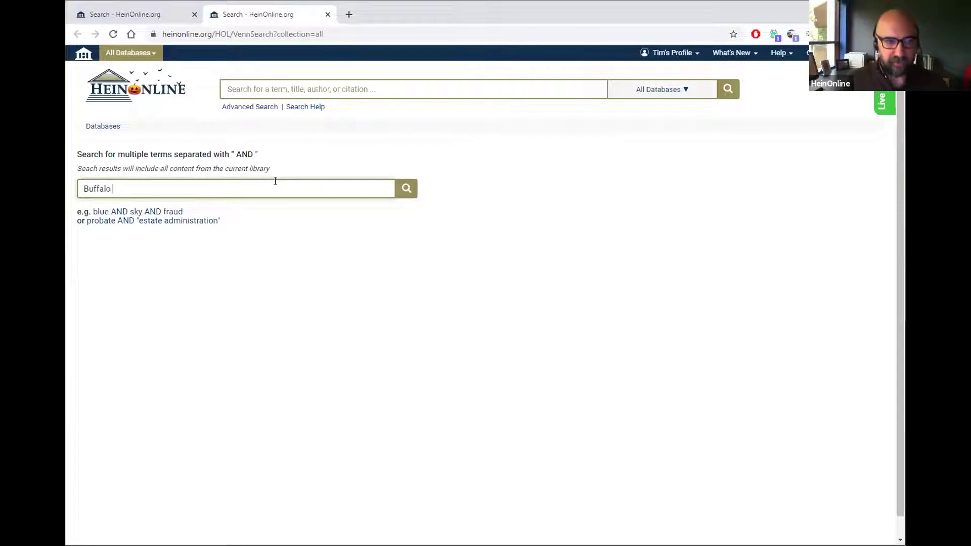
{"action": "type", "text": "AND "}
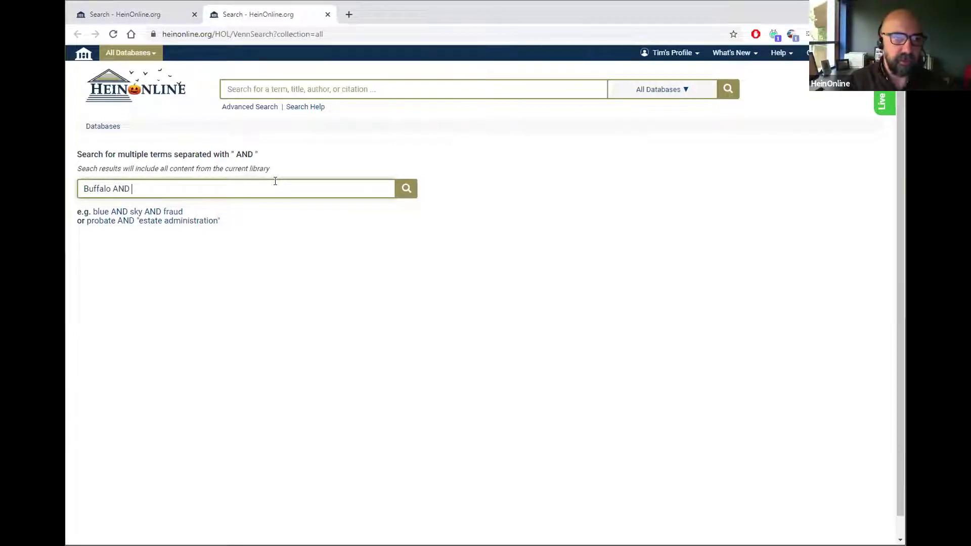
{"action": "type", "text": "CH"}
{"action": "key", "text": "BackSpace"}
{"action": "type", "text": "ihc"}
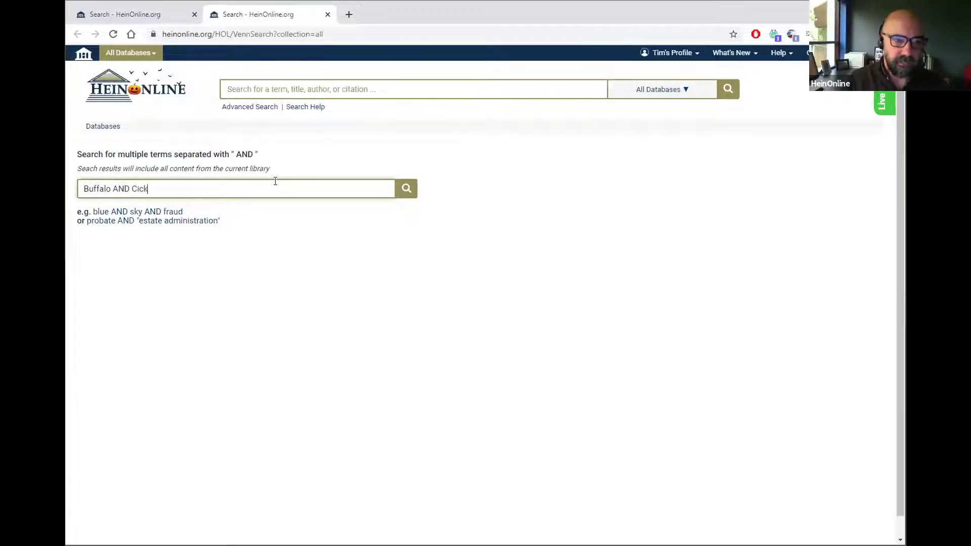
{"action": "key", "text": "BackSpace"}
{"action": "key", "text": "BackSpace"}
{"action": "key", "text": "BackSpace"}
{"action": "type", "text": "hicken"}
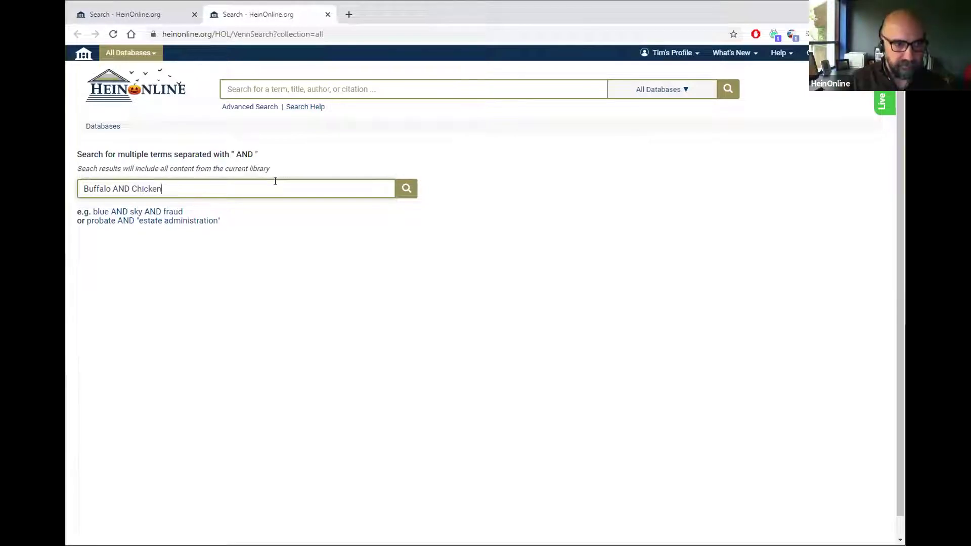
{"action": "type", "text": " AND Wings"}
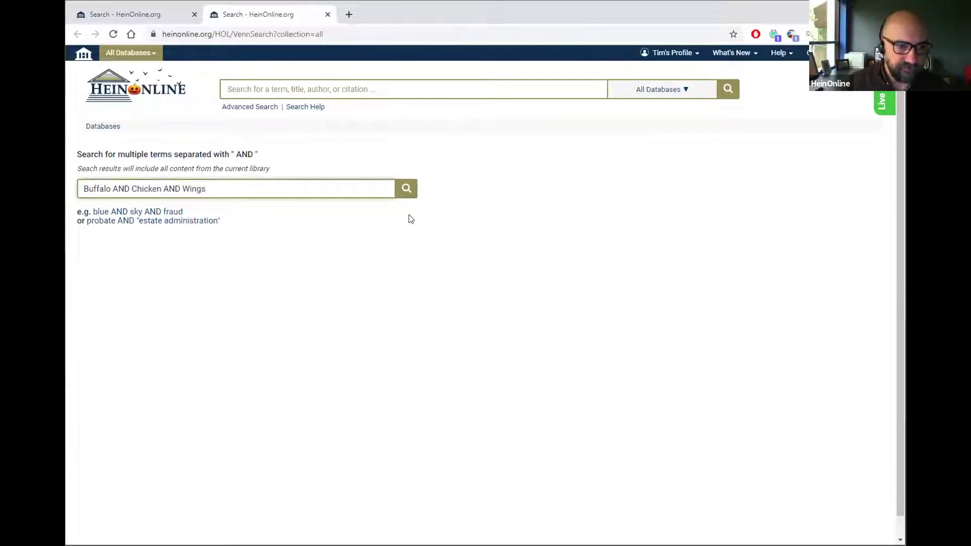
{"action": "left_click", "coordinate": [406, 189]}
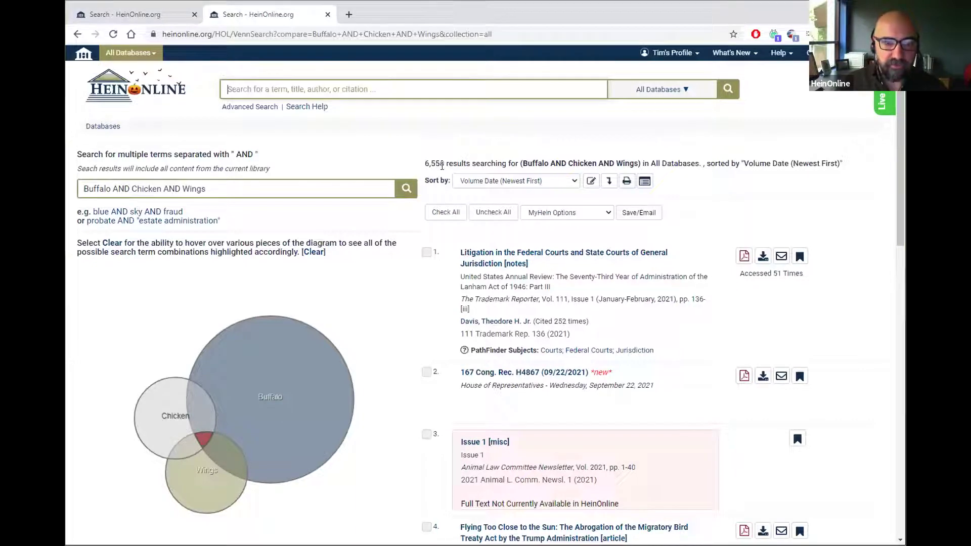
Examine the Venn diagram and show the results for the Buffalo circle alone, followed by the Chicken circle alone.
{"action": "scroll", "coordinate": [398, 319], "scroll_direction": "down", "scroll_amount": 1}
{"action": "scroll", "coordinate": [398, 320], "scroll_direction": "down", "scroll_amount": 3}
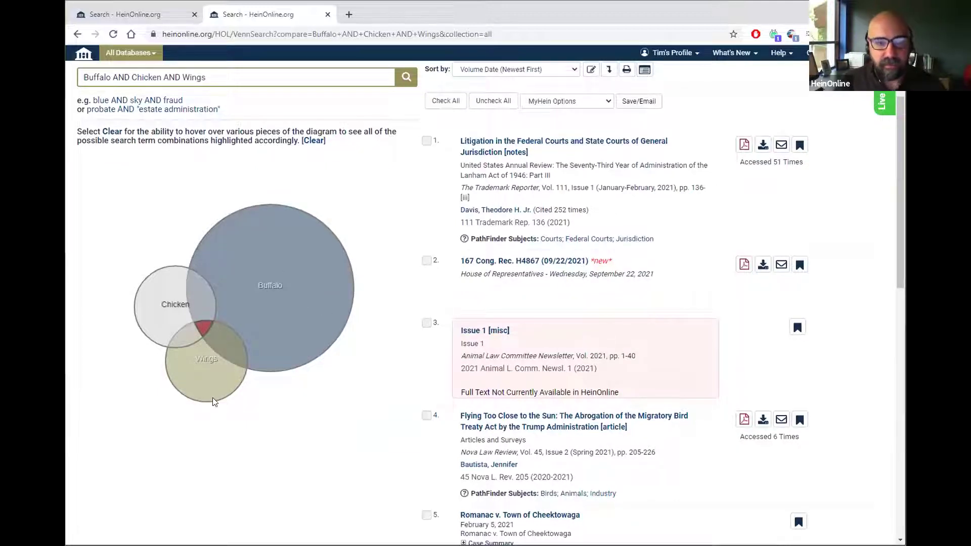
{"action": "scroll", "coordinate": [212, 397], "scroll_direction": "up", "scroll_amount": 2}
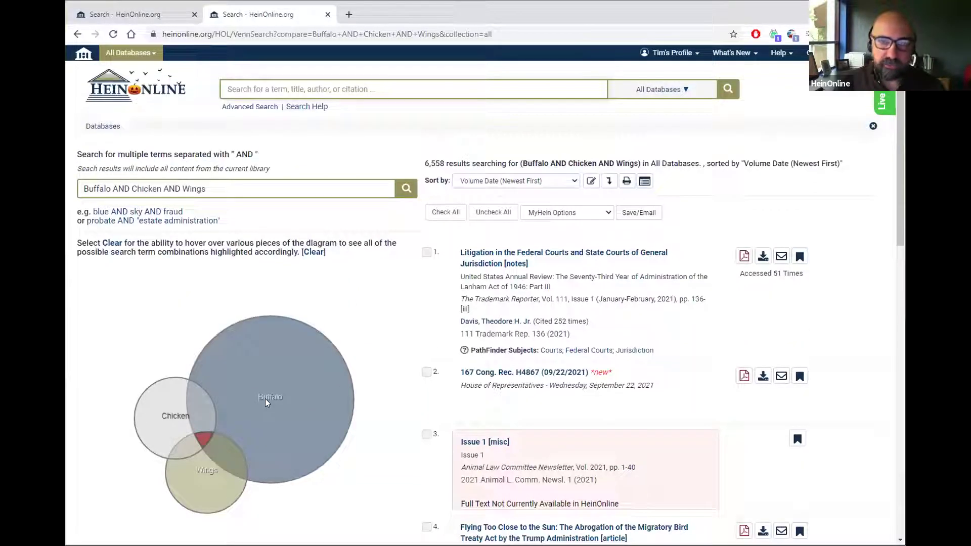
{"action": "left_click", "coordinate": [265, 398]}
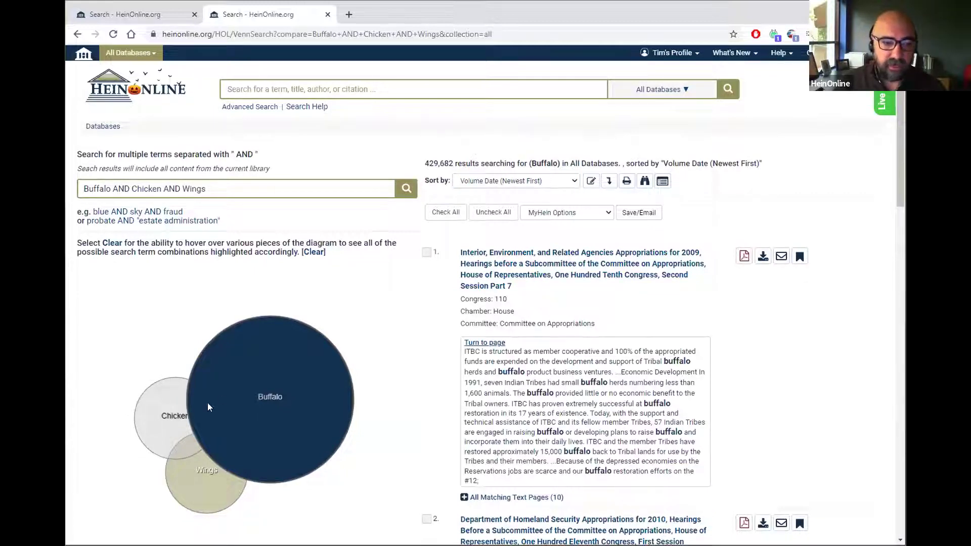
{"action": "left_click", "coordinate": [163, 406]}
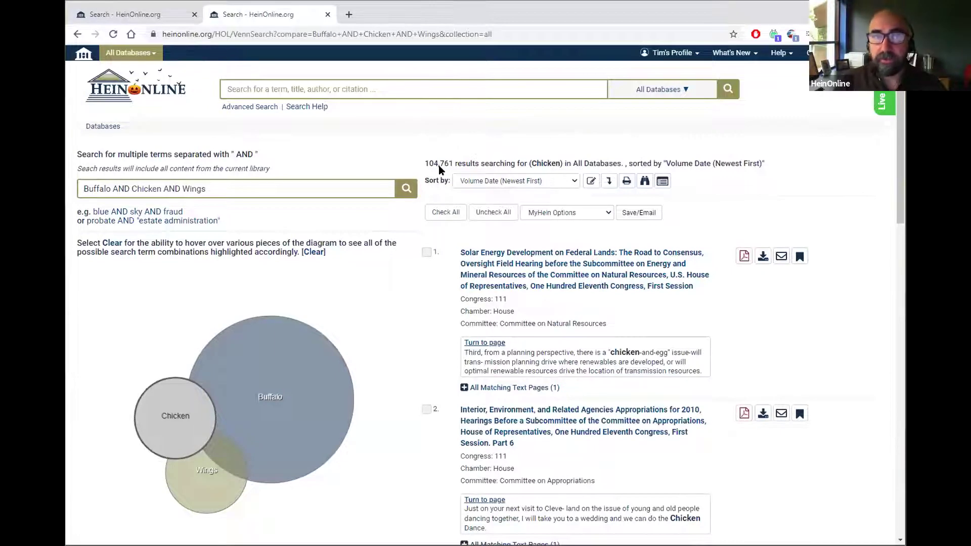
Show the results for the Wings circle and for the overlaps Buffalo AND Chicken, Buffalo AND Wings, and Chicken AND Wings.
{"action": "left_click", "coordinate": [195, 477]}
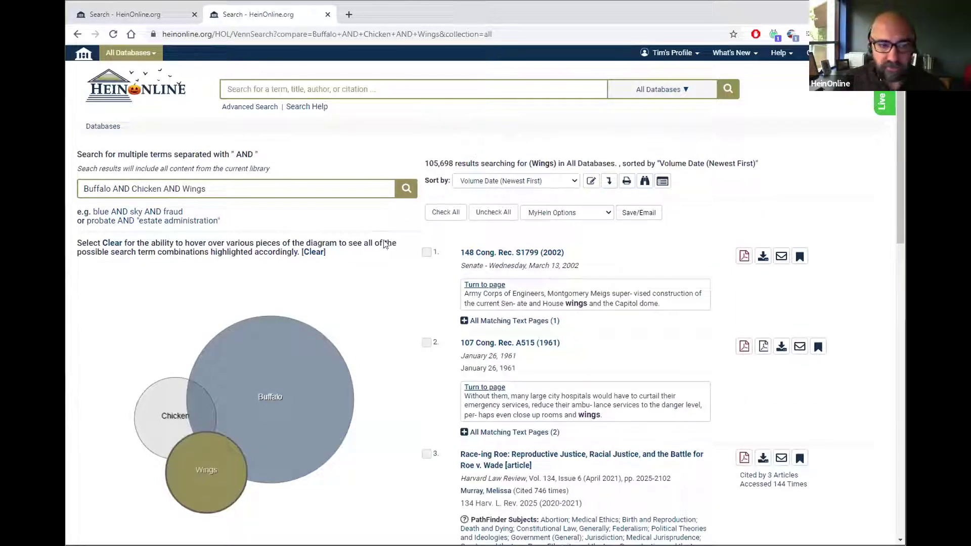
{"action": "left_click", "coordinate": [203, 407]}
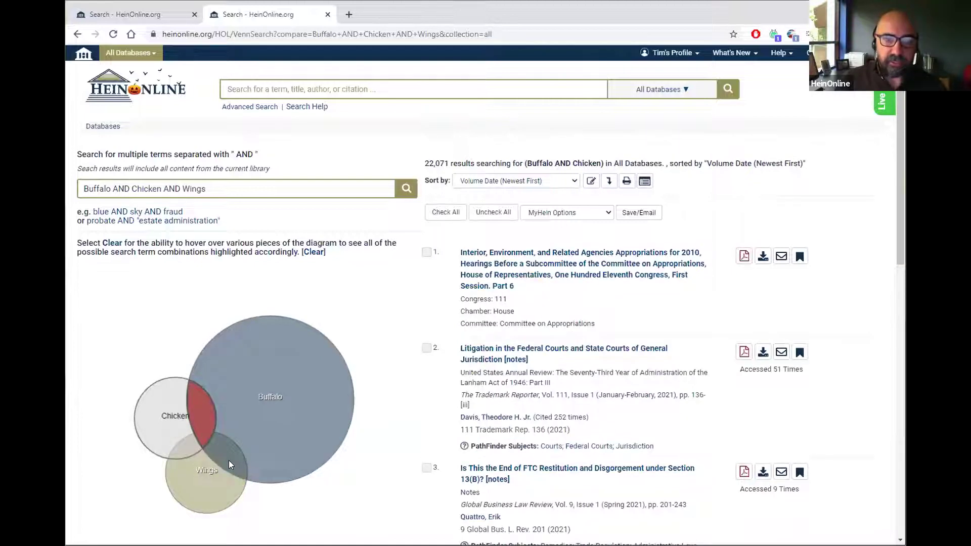
{"action": "left_click", "coordinate": [228, 461]}
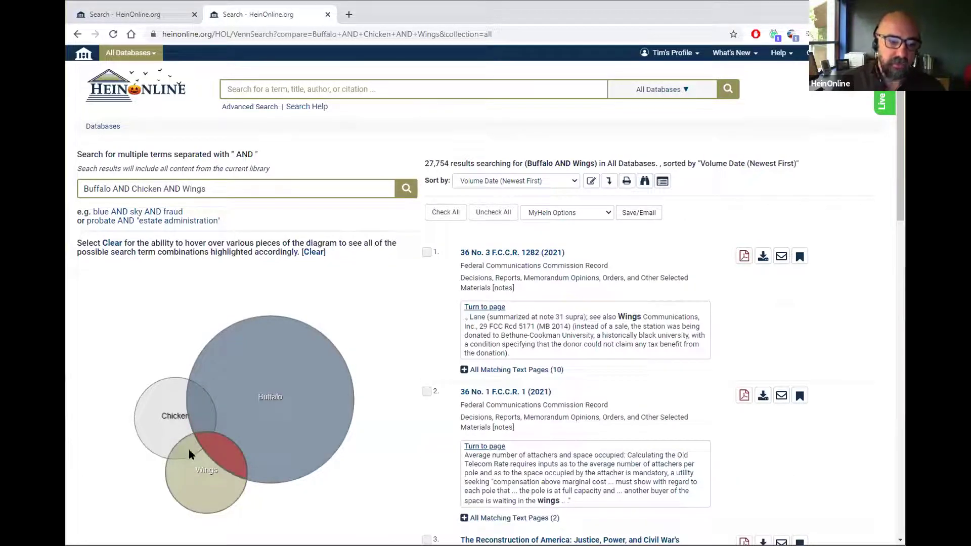
{"action": "left_click", "coordinate": [187, 449]}
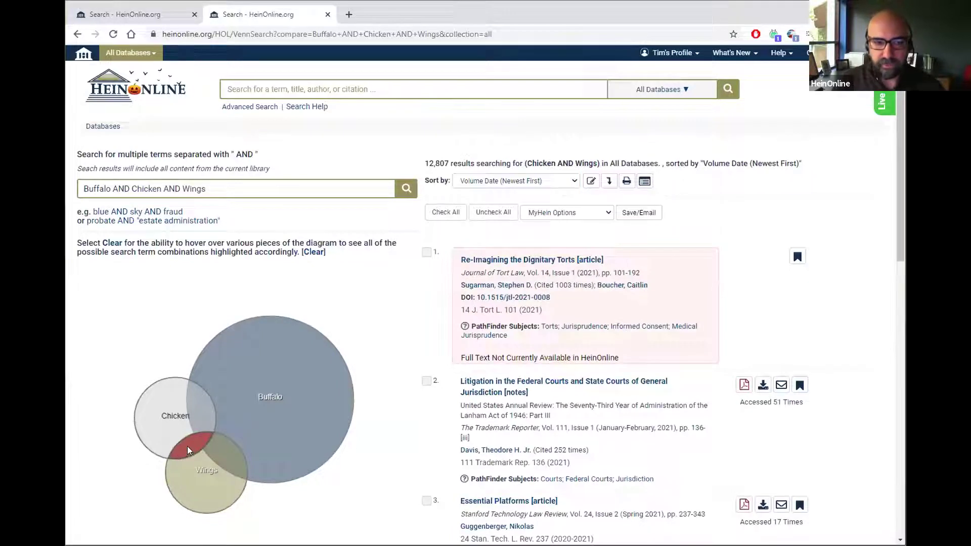
Compare the results for the three-way overlap and the Buffalo AND Chicken overlap, ending on Buffalo AND Chicken AND Wings.
{"action": "left_click", "coordinate": [201, 435]}
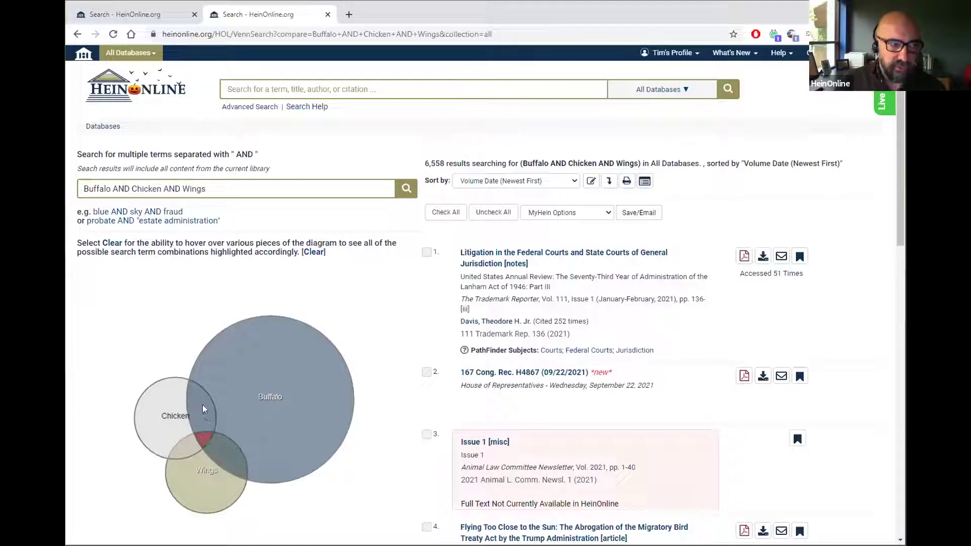
{"action": "left_click", "coordinate": [201, 410]}
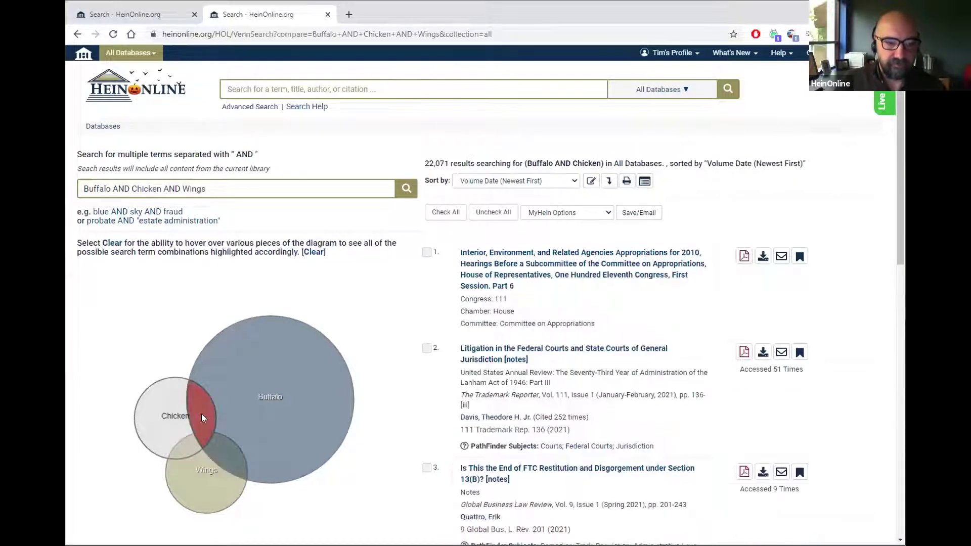
{"action": "left_click", "coordinate": [212, 455]}
{"action": "left_click", "coordinate": [201, 440]}
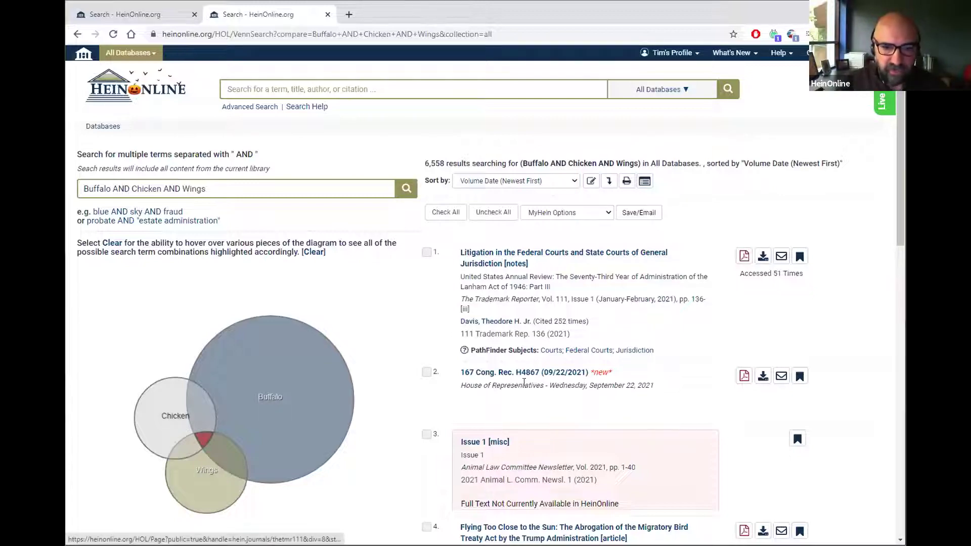
Browse the Buffalo AND Chicken AND Wings results and open the article "Flying Too Close to the Sun" on the Migratory Bird Treaty Act.
{"action": "scroll", "coordinate": [588, 483], "scroll_direction": "down", "scroll_amount": 2}
{"action": "scroll", "coordinate": [588, 482], "scroll_direction": "down", "scroll_amount": 12}
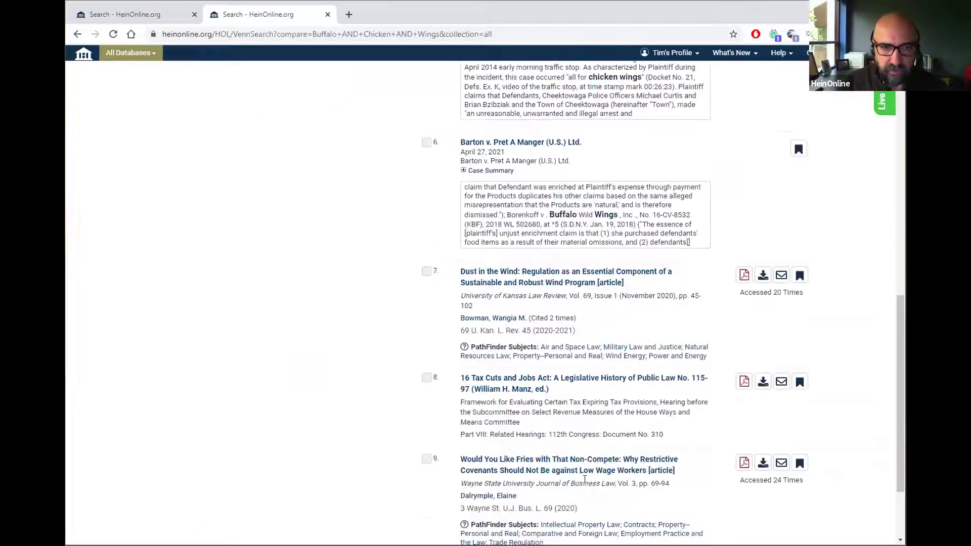
{"action": "scroll", "coordinate": [582, 481], "scroll_direction": "down", "scroll_amount": 2}
{"action": "scroll", "coordinate": [609, 247], "scroll_direction": "up", "scroll_amount": 8}
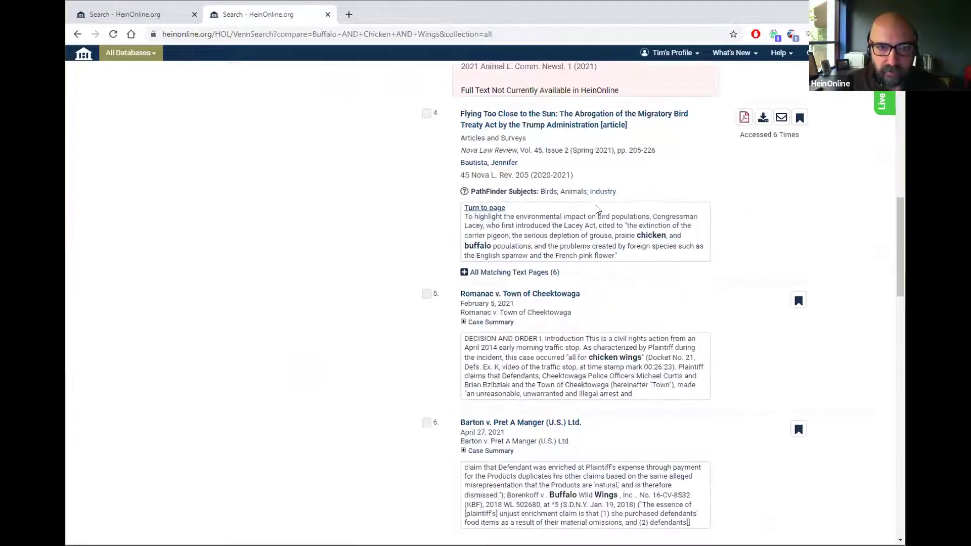
{"action": "left_click", "coordinate": [581, 126]}
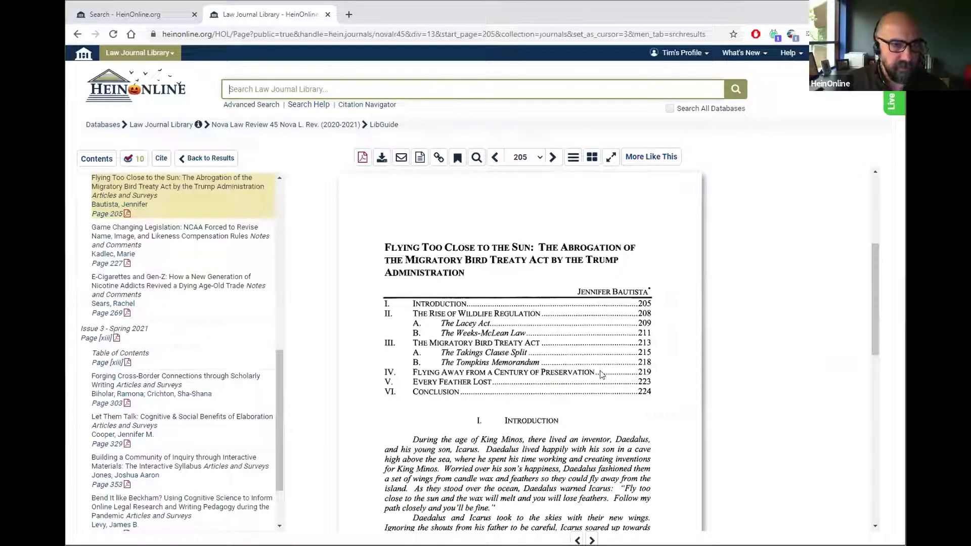
Find more articles like this one and slightly lower the weight of "birds" among the Interesting Words.
{"action": "scroll", "coordinate": [478, 428], "scroll_direction": "down", "scroll_amount": 1}
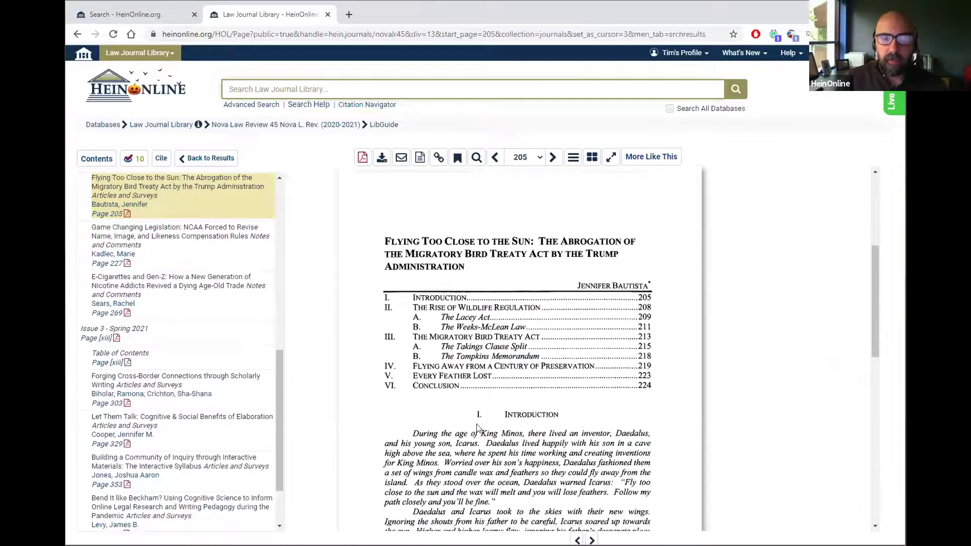
{"action": "scroll", "coordinate": [478, 427], "scroll_direction": "down", "scroll_amount": 2}
{"action": "scroll", "coordinate": [478, 429], "scroll_direction": "up", "scroll_amount": 2}
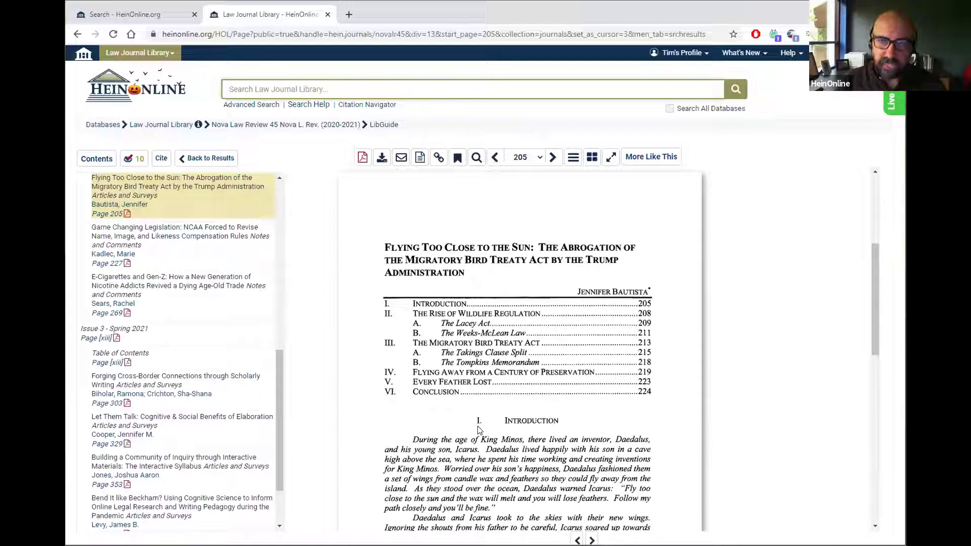
{"action": "left_click", "coordinate": [637, 159]}
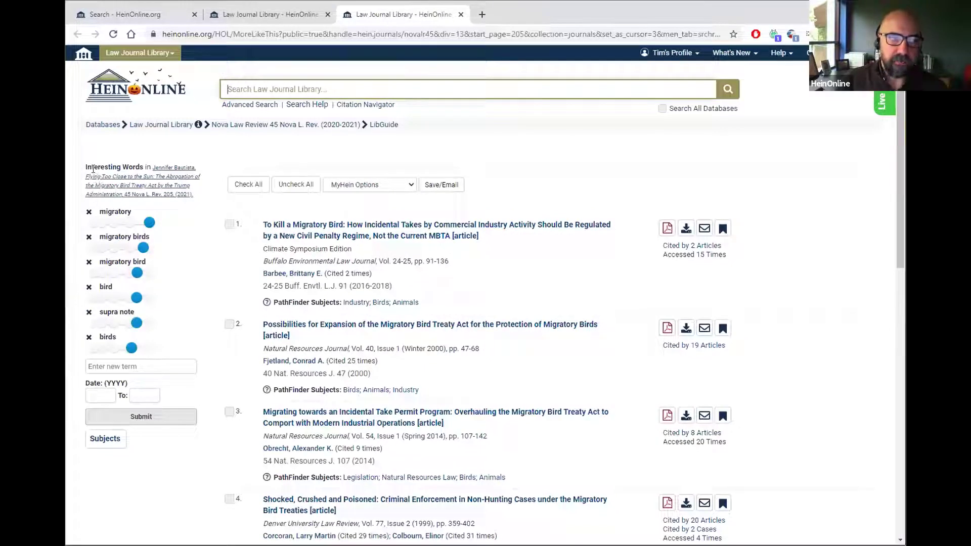
{"action": "left_click_drag", "start_coordinate": [84, 167], "coordinate": [146, 168]}
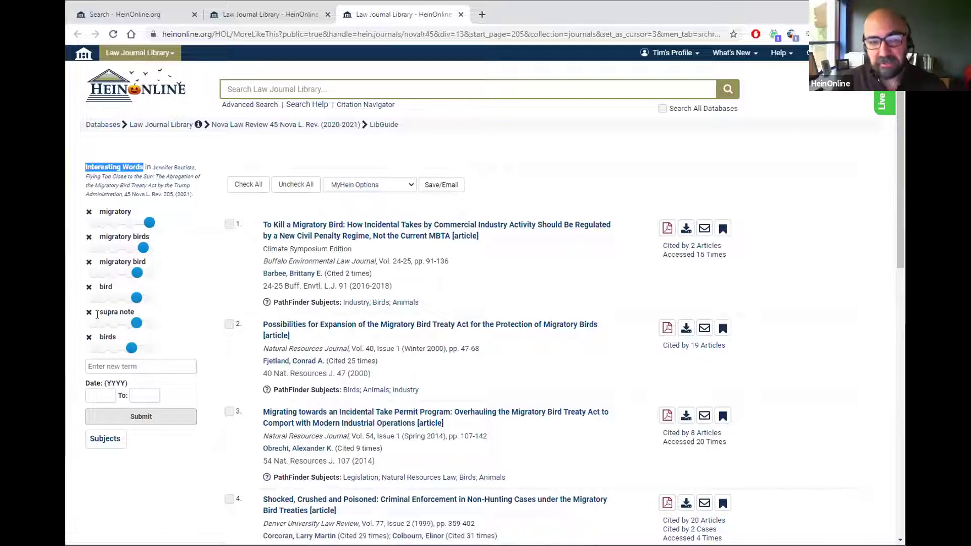
{"action": "mouse_move", "coordinate": [131, 351]}
{"action": "left_mouse_down"}
{"action": "mouse_move", "coordinate": [148, 350]}
{"action": "mouse_move", "coordinate": [96, 350]}
{"action": "mouse_move", "coordinate": [135, 354]}
{"action": "left_mouse_up"}
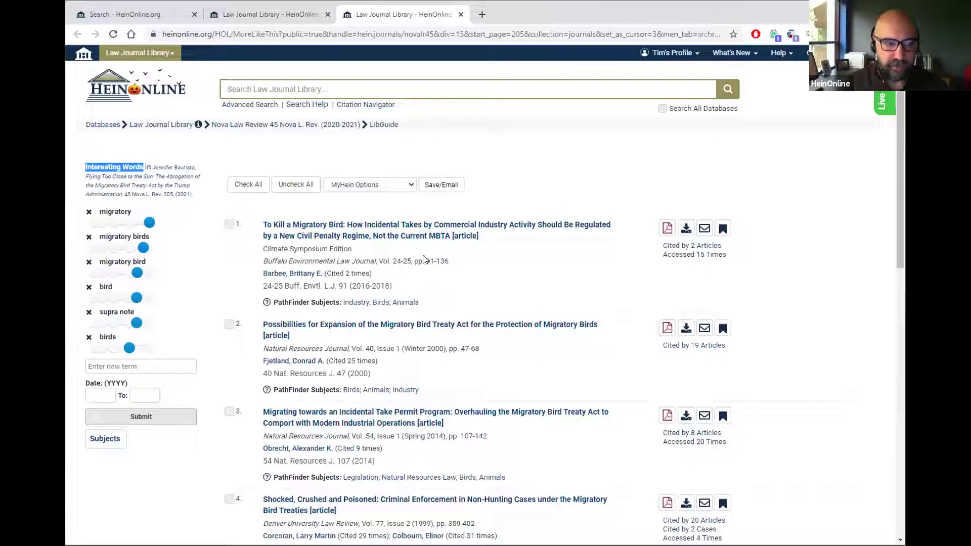
Return to the database list, closing the article's page, and browse the Law Journal Library by PathFinder Subjects.
{"action": "left_click", "coordinate": [107, 128]}
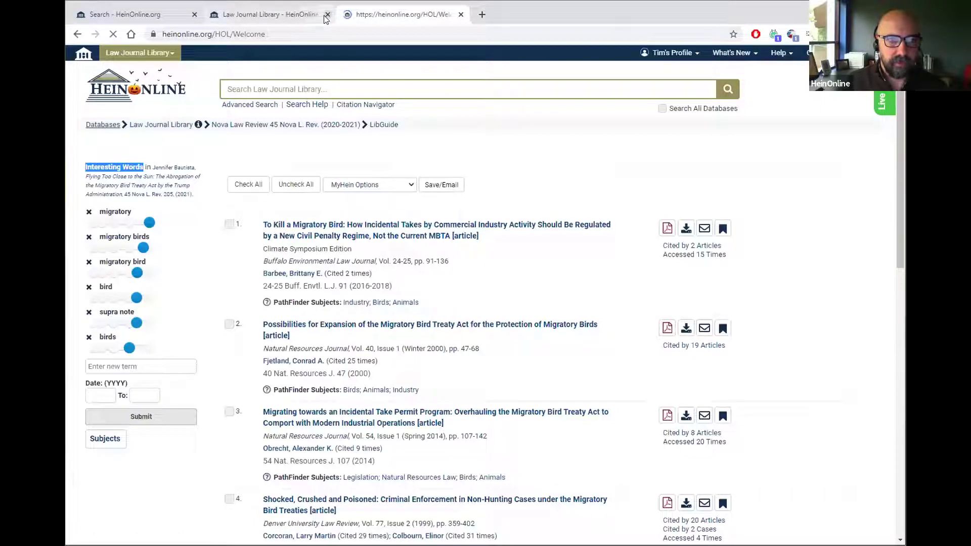
{"action": "middle_click", "coordinate": [234, 16]}
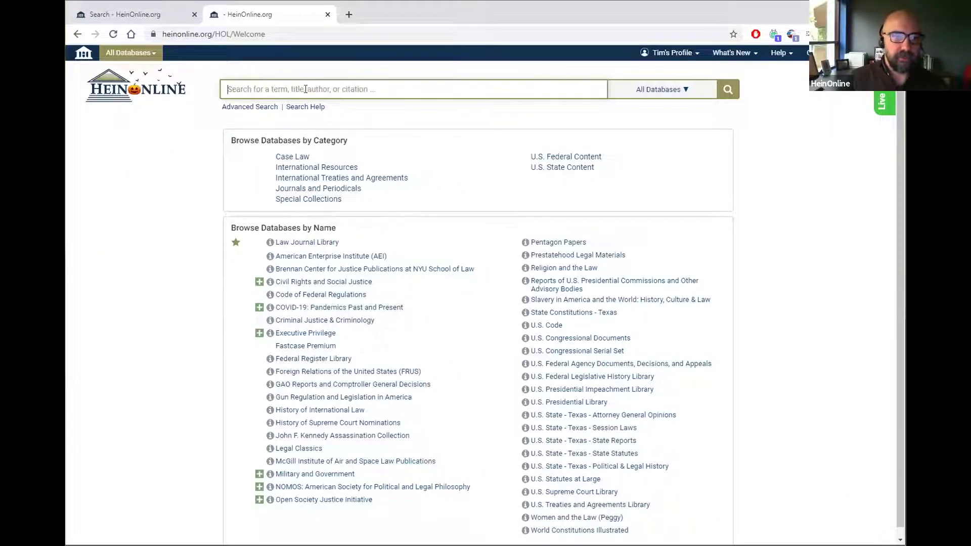
{"action": "left_click", "coordinate": [298, 244]}
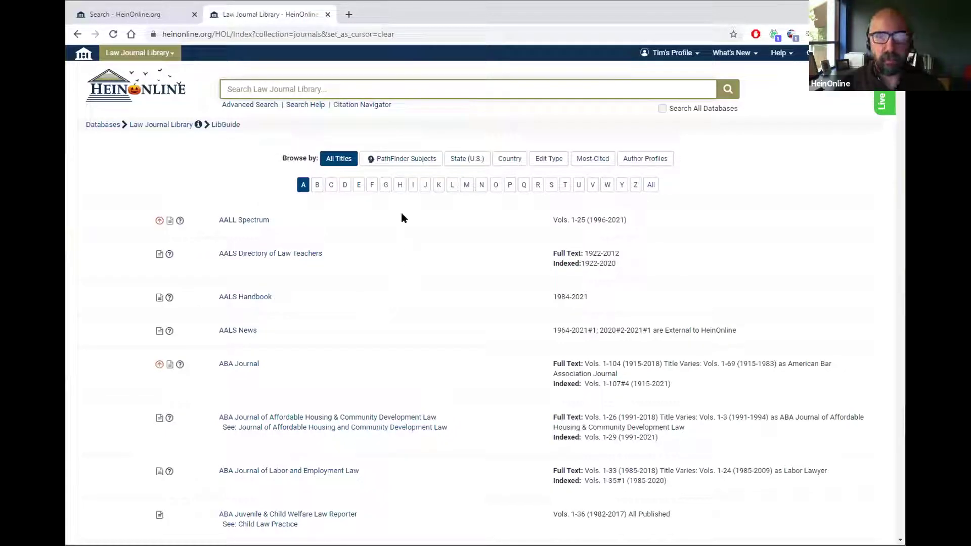
{"action": "left_click", "coordinate": [402, 160]}
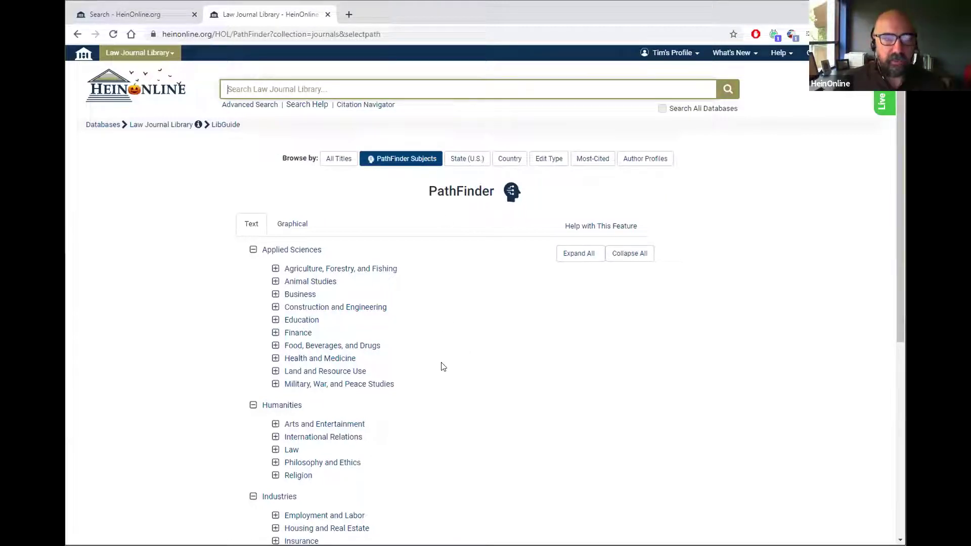
Look through the PathFinder subject headings from Applied Sciences to Social Sciences and expand Arts and Entertainment under Humanities.
{"action": "scroll", "coordinate": [440, 342], "scroll_direction": "down", "scroll_amount": 2}
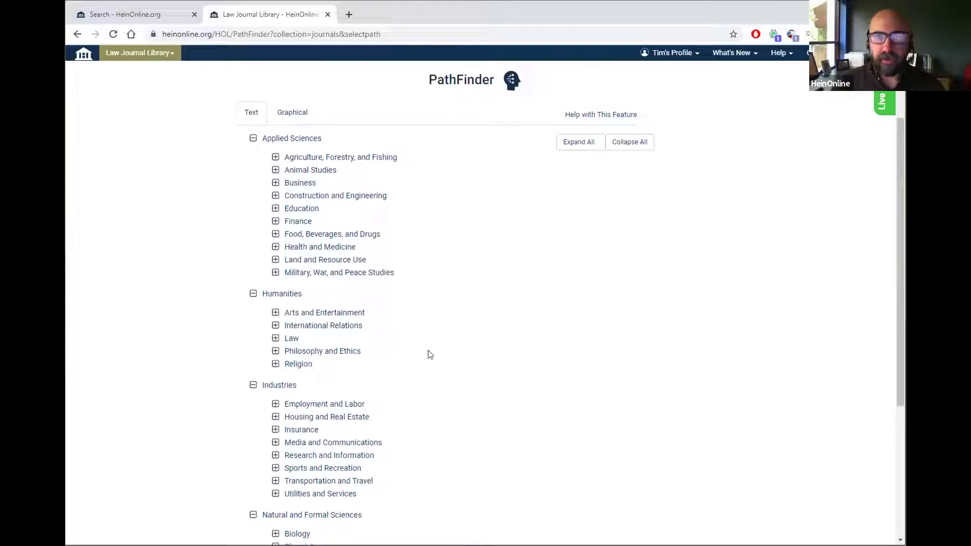
{"action": "scroll", "coordinate": [425, 349], "scroll_direction": "down", "scroll_amount": 2}
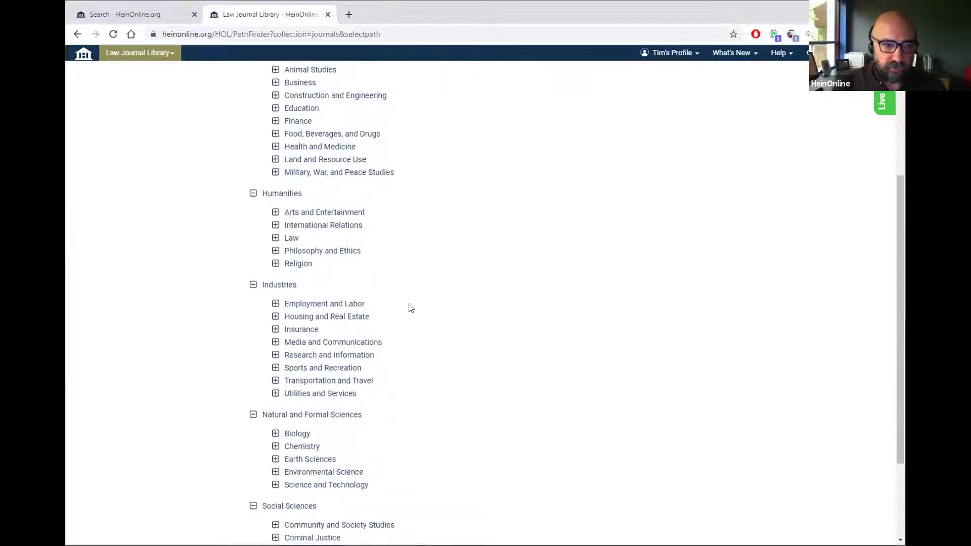
{"action": "scroll", "coordinate": [301, 344], "scroll_direction": "down", "scroll_amount": 2}
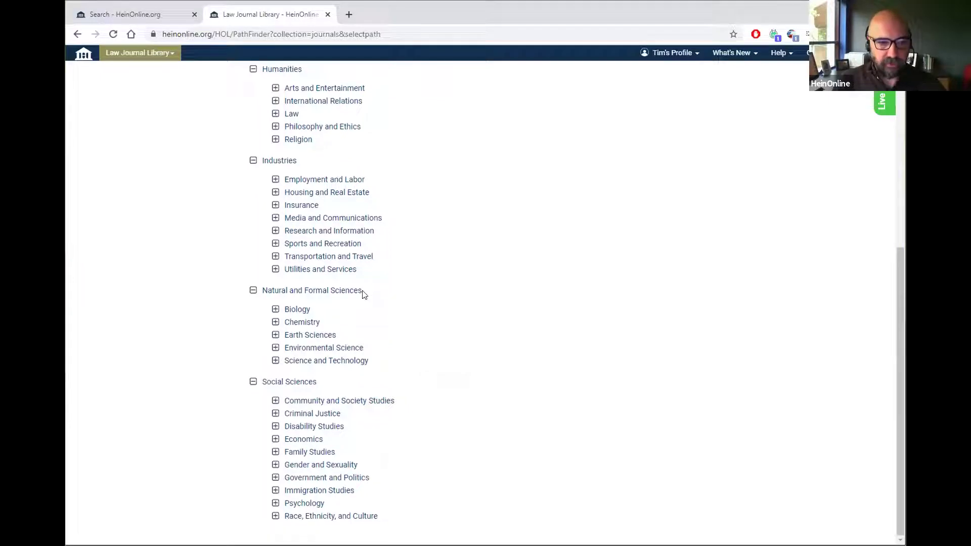
{"action": "scroll", "coordinate": [379, 306], "scroll_direction": "up", "scroll_amount": 3}
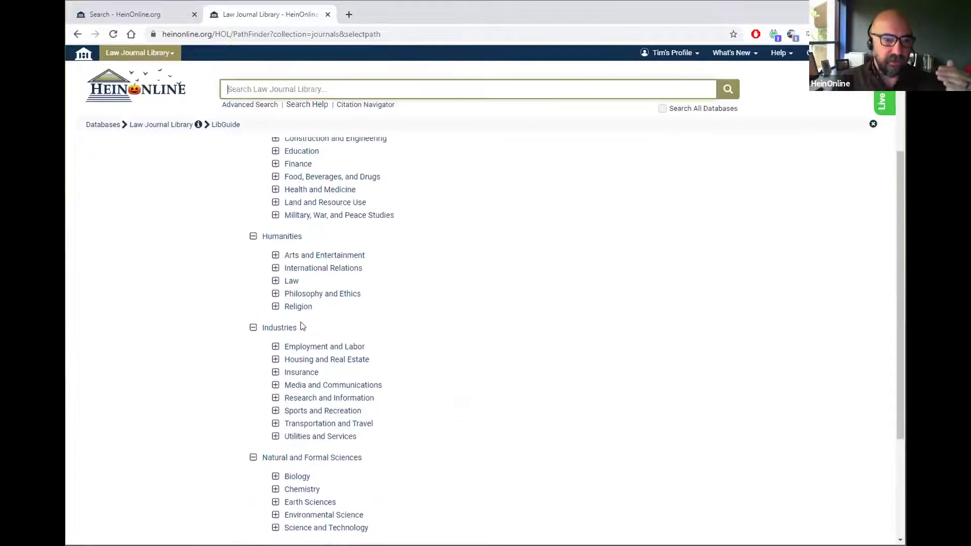
{"action": "scroll", "coordinate": [323, 248], "scroll_direction": "up", "scroll_amount": 3}
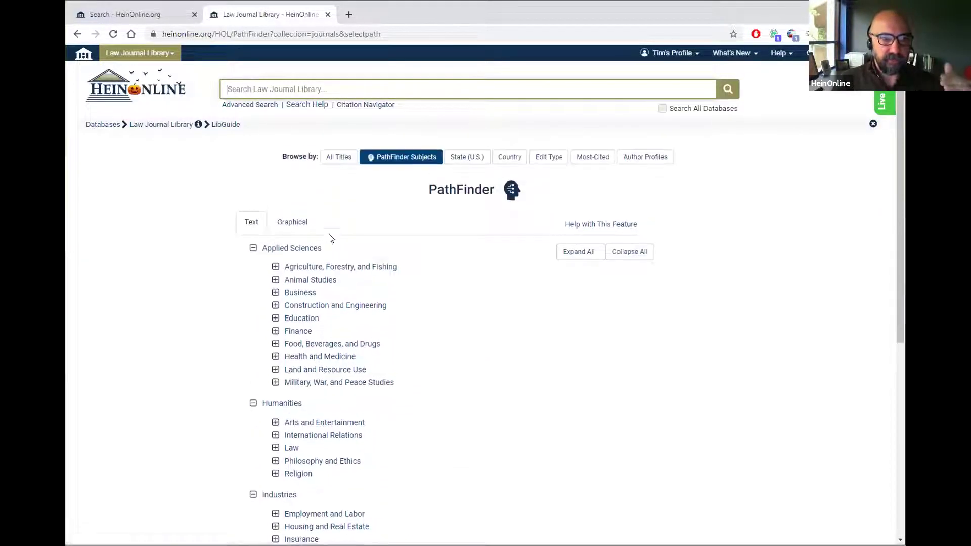
{"action": "scroll", "coordinate": [441, 365], "scroll_direction": "down", "scroll_amount": 3}
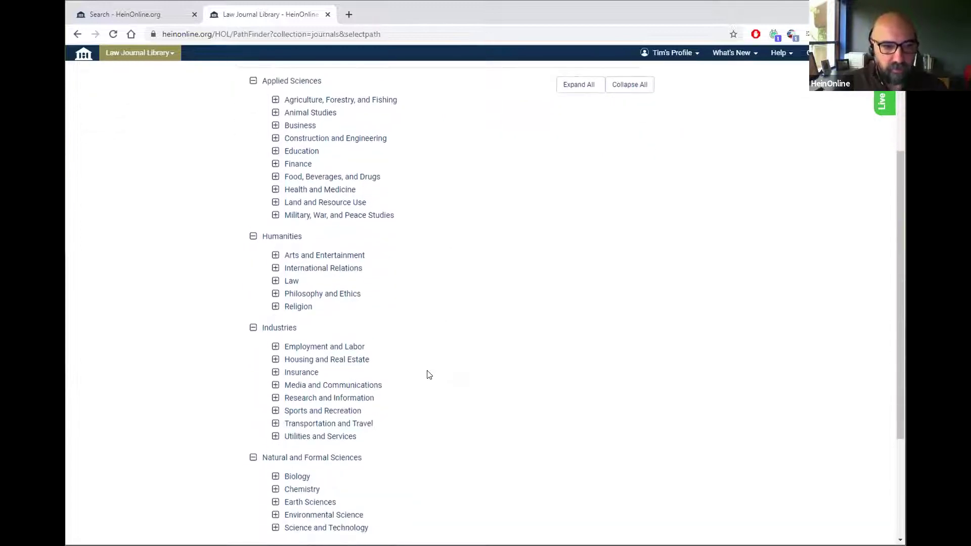
{"action": "left_click", "coordinate": [275, 255]}
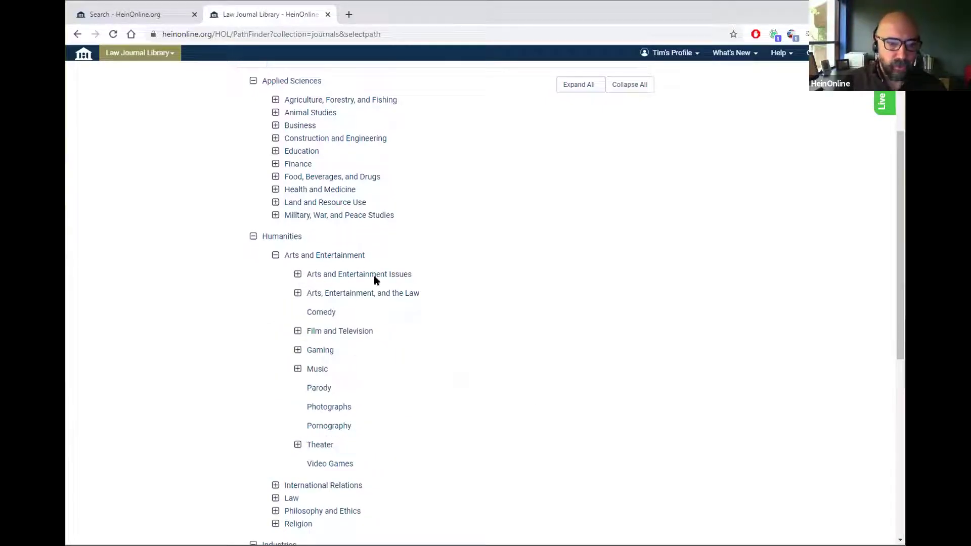
Expand Film and Television within Arts and Entertainment and show the articles on the Motion Pictures subject.
{"action": "scroll", "coordinate": [407, 323], "scroll_direction": "down", "scroll_amount": 2}
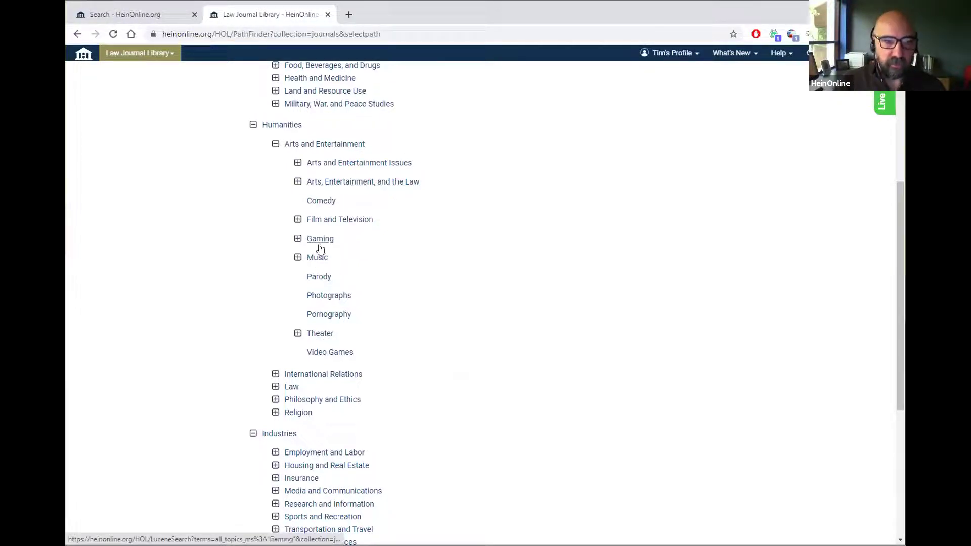
{"action": "left_click", "coordinate": [298, 220]}
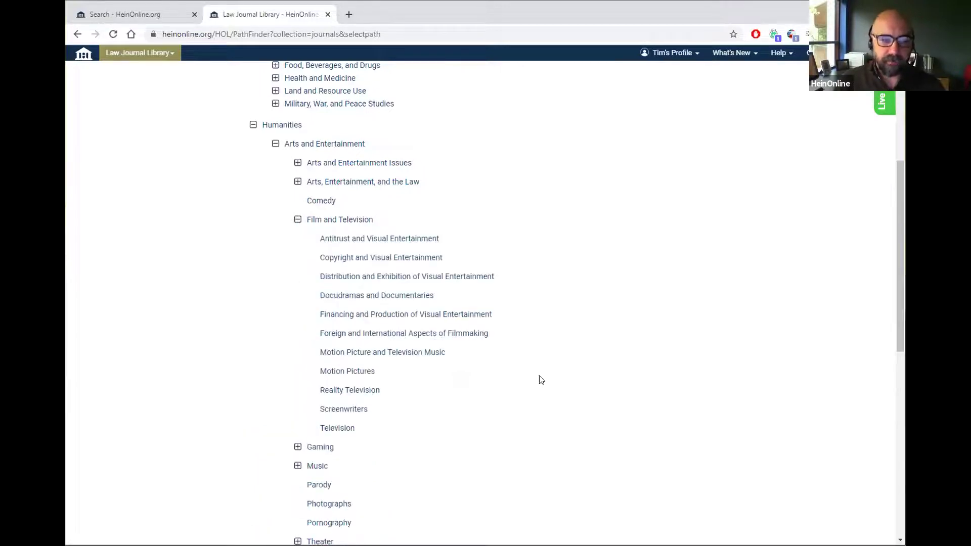
{"action": "scroll", "coordinate": [427, 399], "scroll_direction": "down", "scroll_amount": 1}
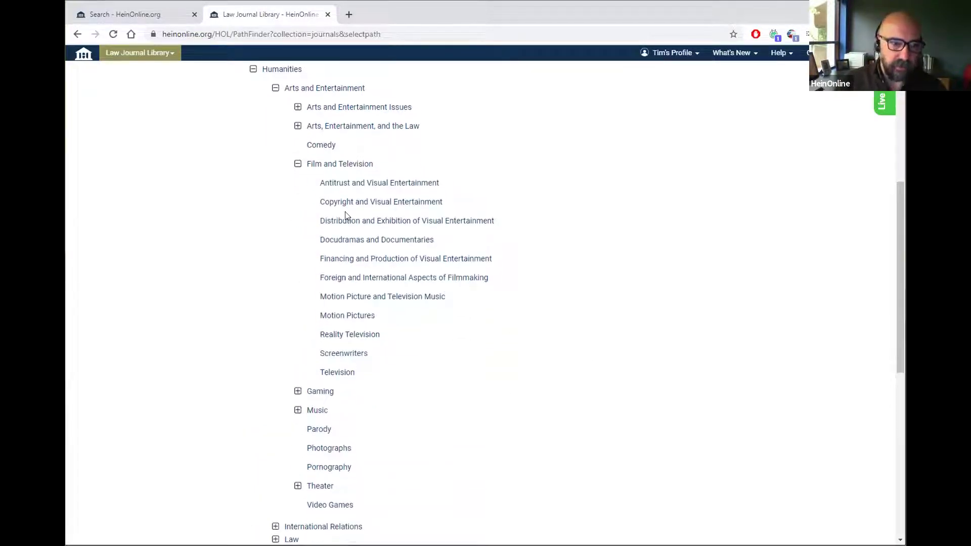
{"action": "left_click", "coordinate": [358, 316]}
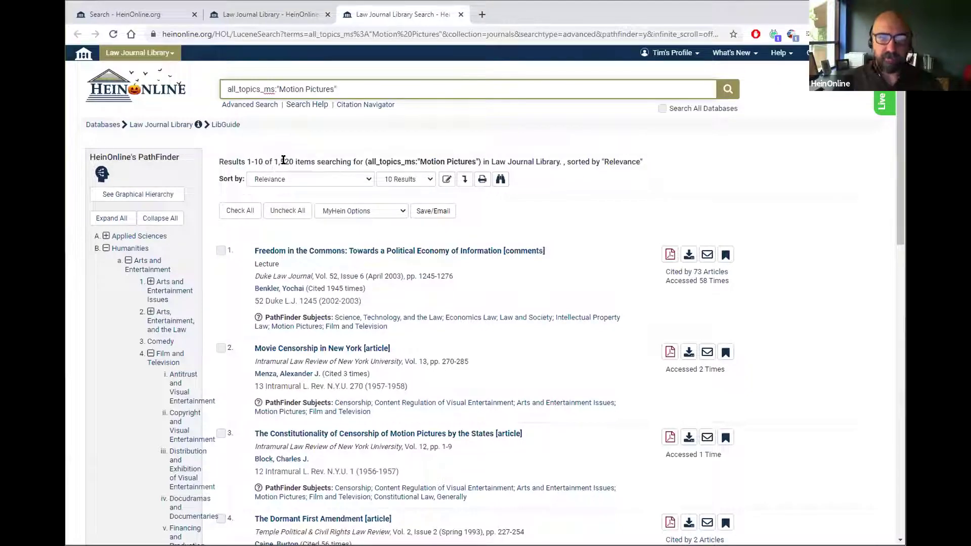
Examine the Motion Pictures articles, their assigned PathFinder Subjects, and the subject hierarchy beside the results.
{"action": "scroll", "coordinate": [410, 380], "scroll_direction": "down", "scroll_amount": 1}
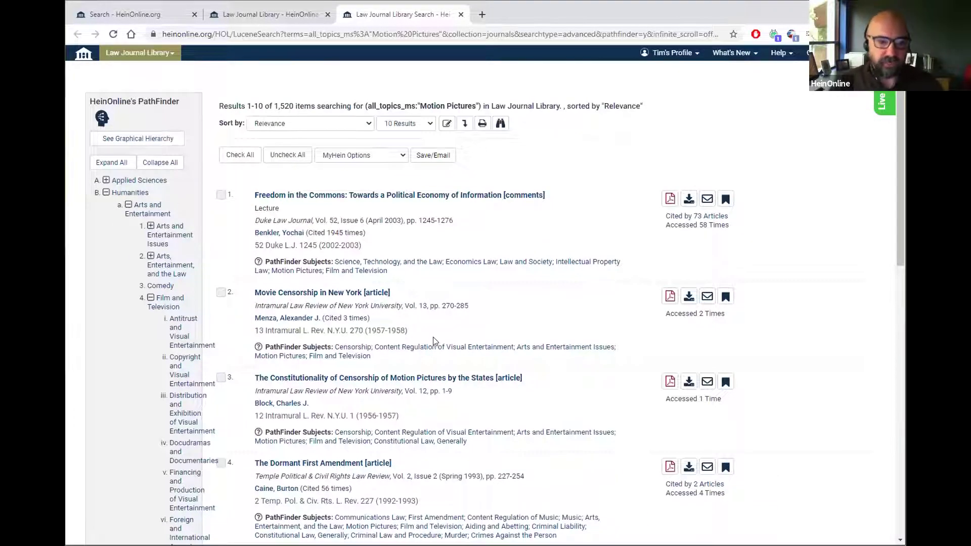
{"action": "scroll", "coordinate": [435, 337], "scroll_direction": "down", "scroll_amount": 1}
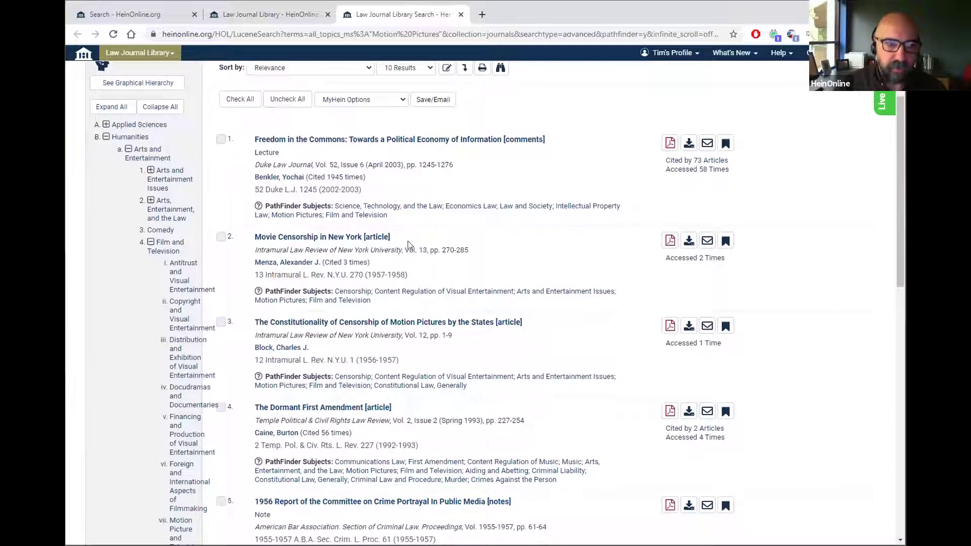
{"action": "mouse_move", "coordinate": [325, 206]}
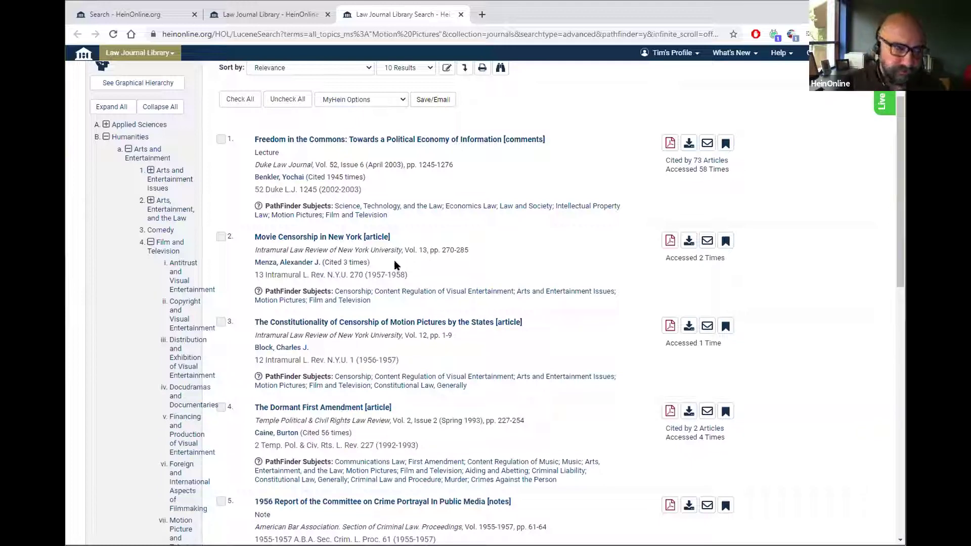
{"action": "scroll", "coordinate": [168, 347], "scroll_direction": "up", "scroll_amount": 2}
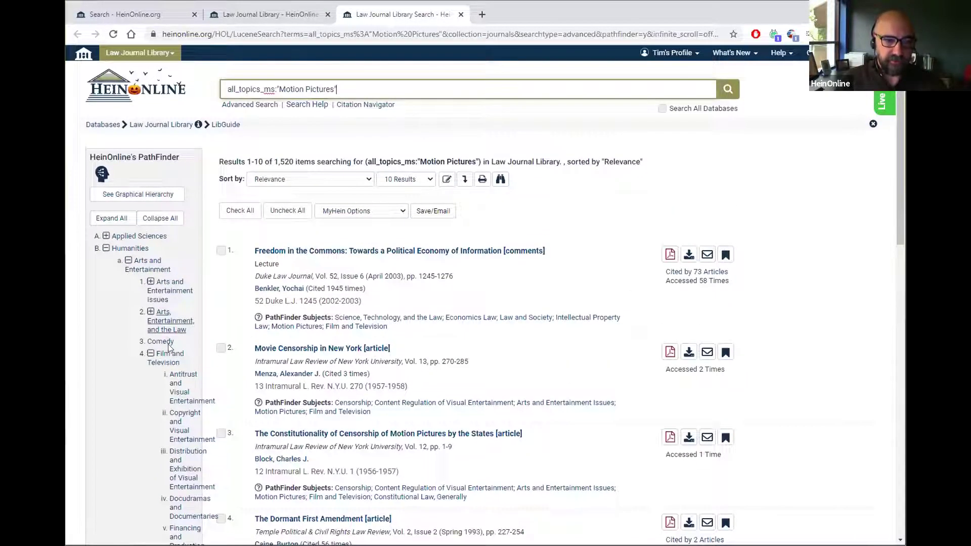
{"action": "scroll", "coordinate": [169, 348], "scroll_direction": "down", "scroll_amount": 3}
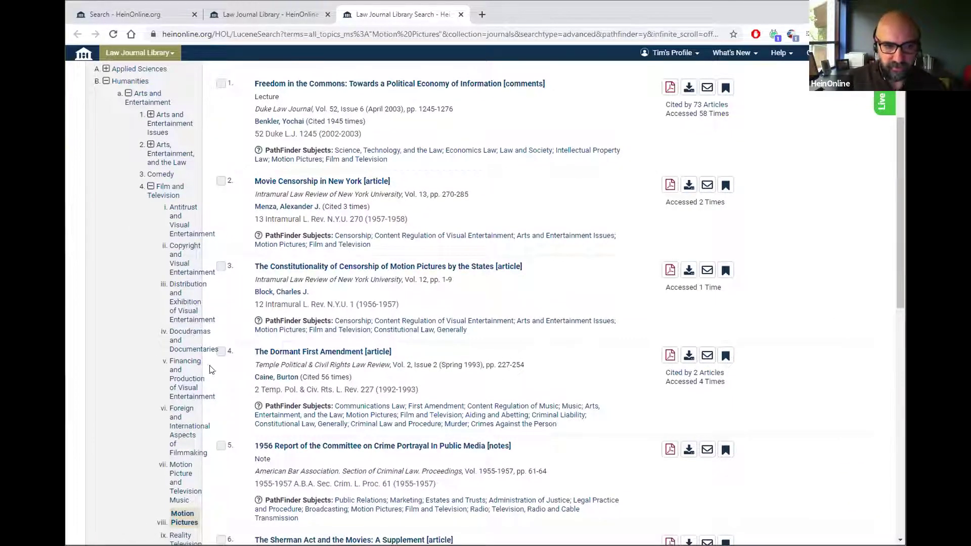
Review where Motion Pictures sits in the Film and Television hierarchy and close its article results.
{"action": "scroll", "coordinate": [193, 380], "scroll_direction": "up", "scroll_amount": 2}
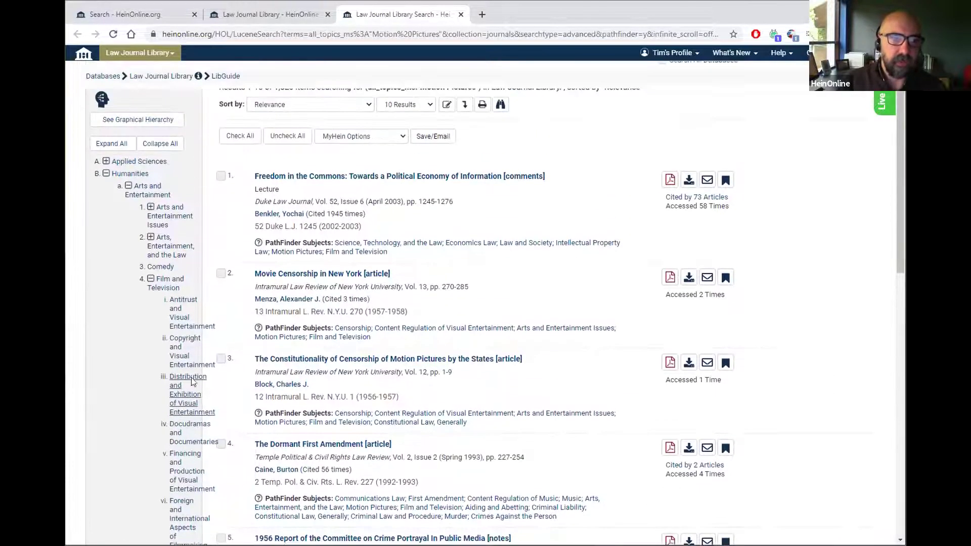
{"action": "scroll", "coordinate": [192, 382], "scroll_direction": "up", "scroll_amount": 2}
{"action": "scroll", "coordinate": [185, 374], "scroll_direction": "down", "scroll_amount": 5}
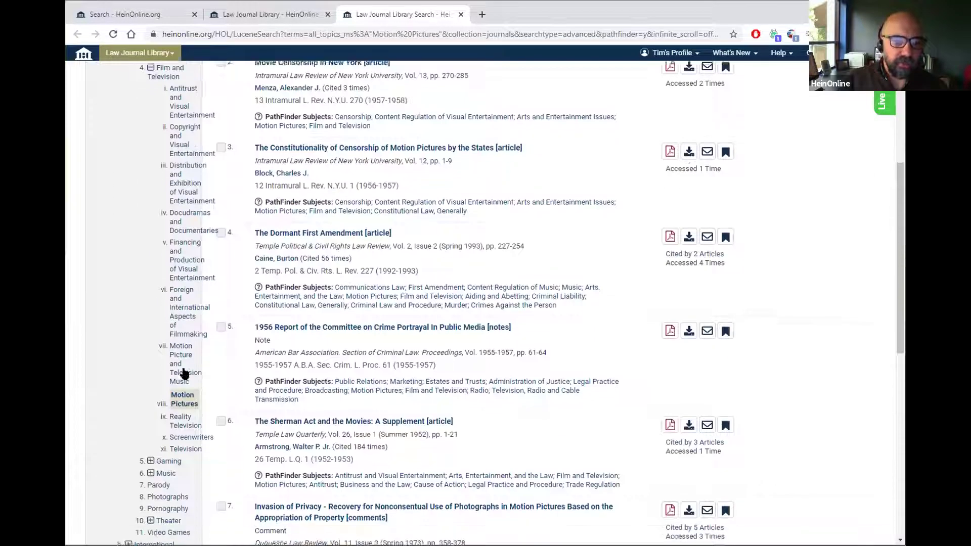
{"action": "scroll", "coordinate": [186, 366], "scroll_direction": "down", "scroll_amount": 1}
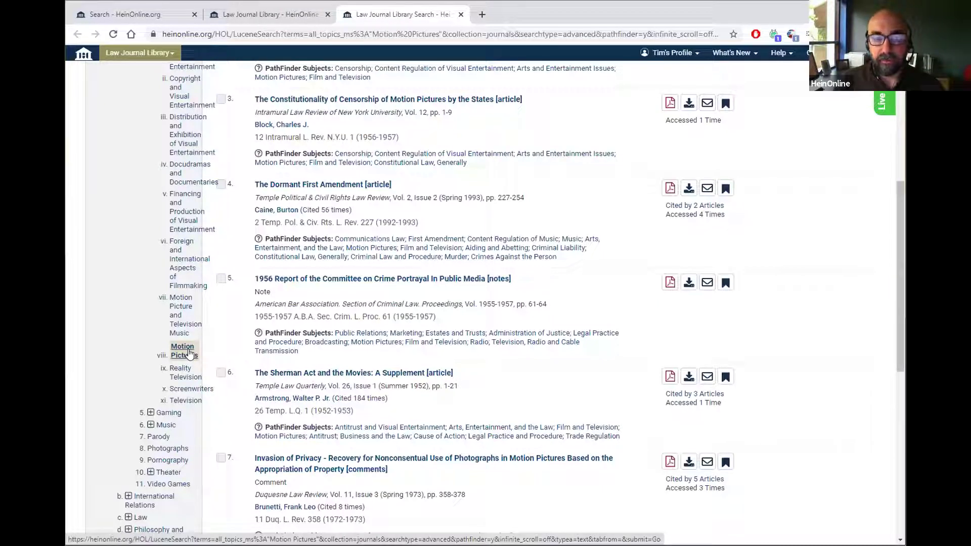
{"action": "scroll", "coordinate": [190, 354], "scroll_direction": "up", "scroll_amount": 1}
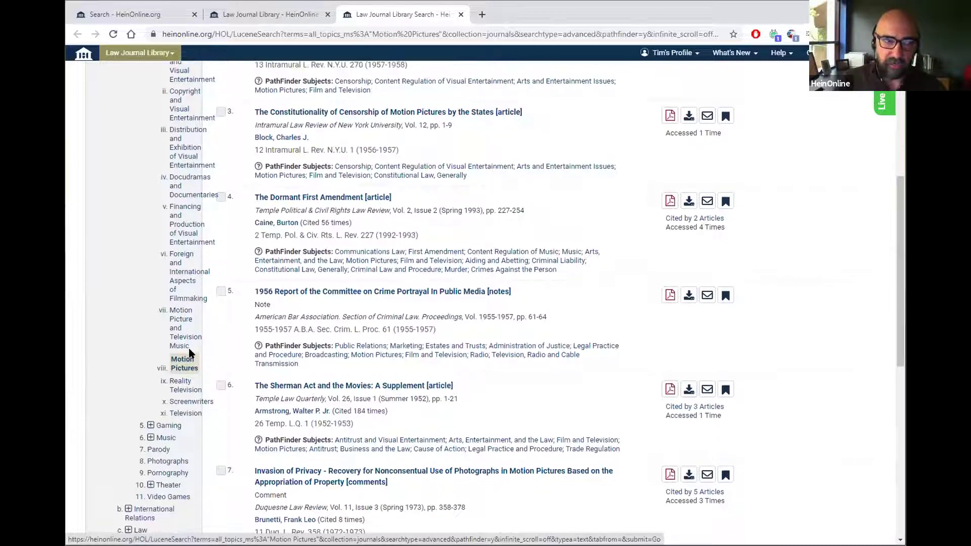
{"action": "left_click", "coordinate": [460, 14]}
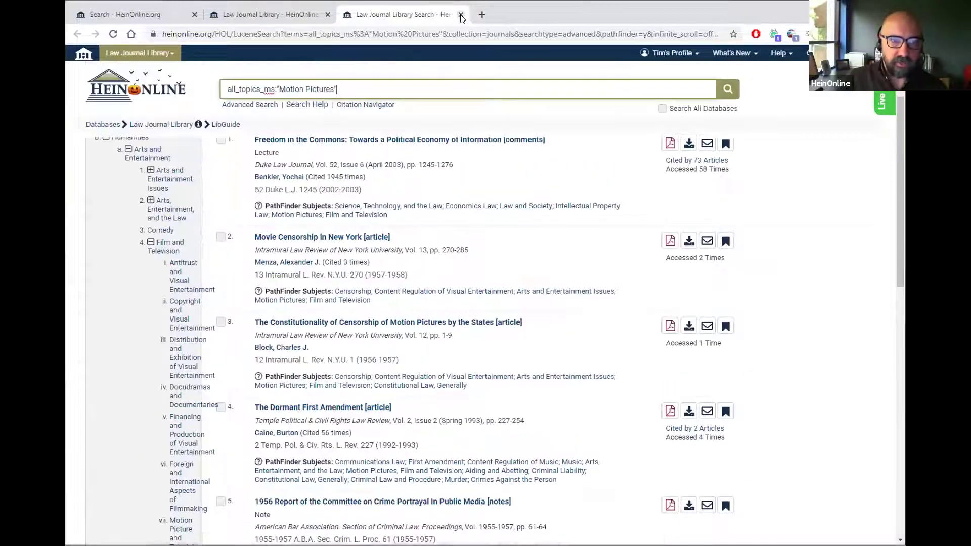
Display the PathFinder subjects as a graphical wheel, reloading the page when the graphic does not load, and bring the whole wheel into view.
{"action": "scroll", "coordinate": [521, 329], "scroll_direction": "up", "scroll_amount": 7}
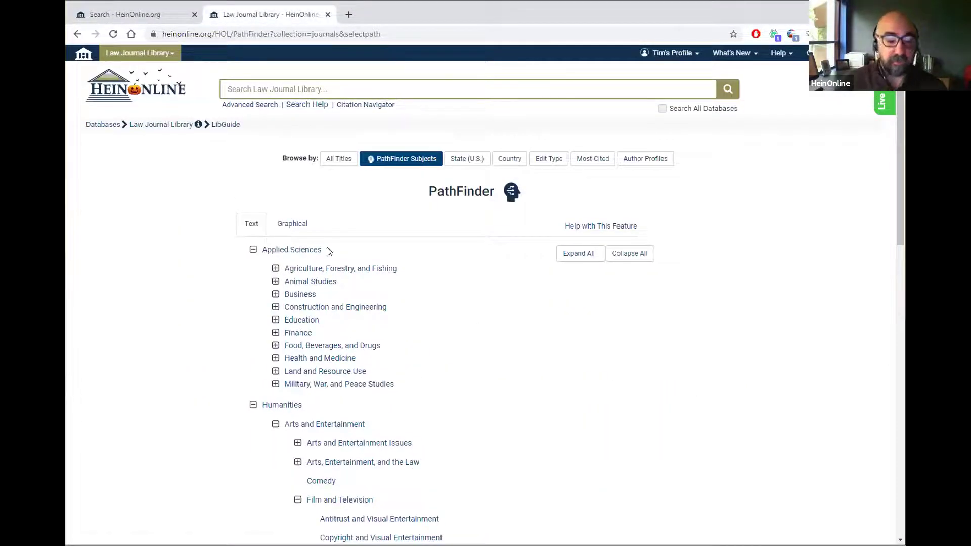
{"action": "left_click", "coordinate": [293, 225]}
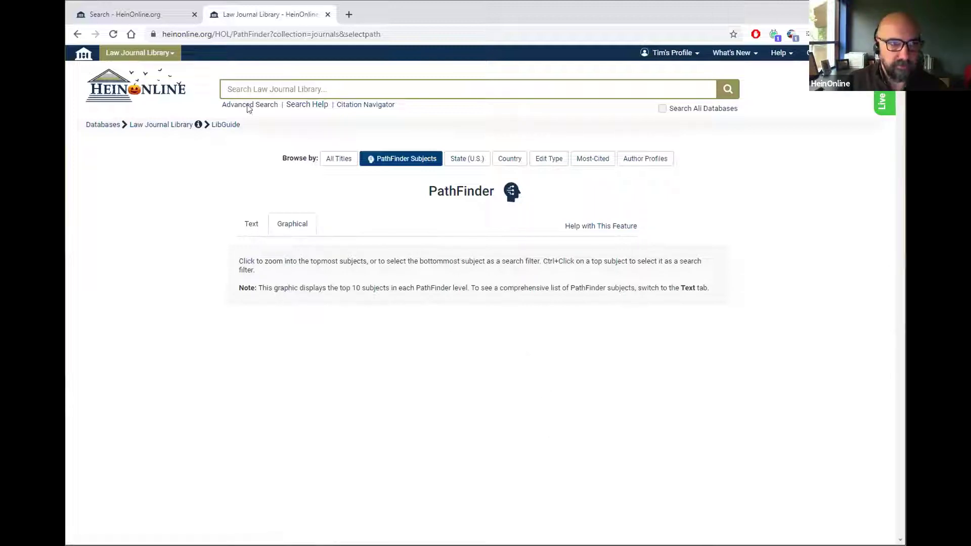
{"action": "left_click", "coordinate": [114, 34]}
{"action": "left_click", "coordinate": [114, 34]}
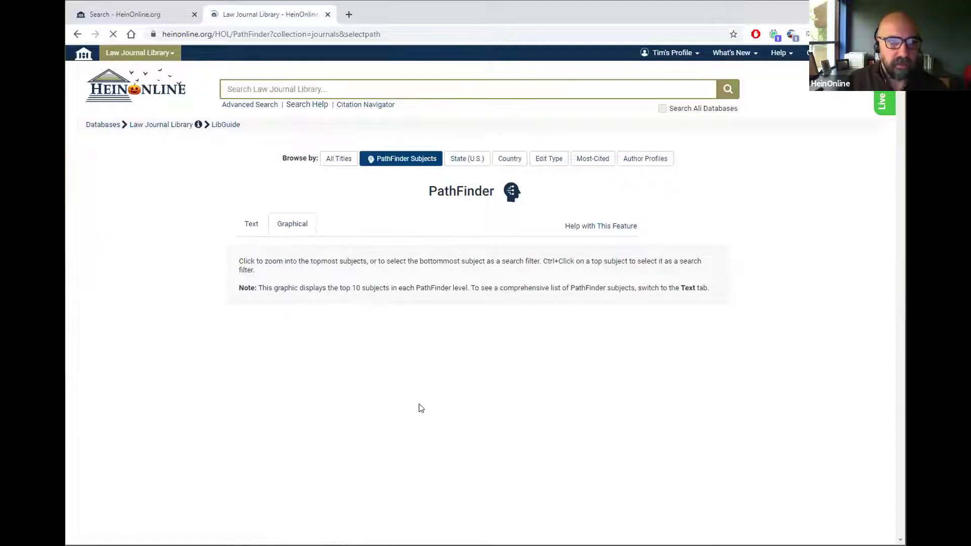
{"action": "left_click", "coordinate": [293, 223]}
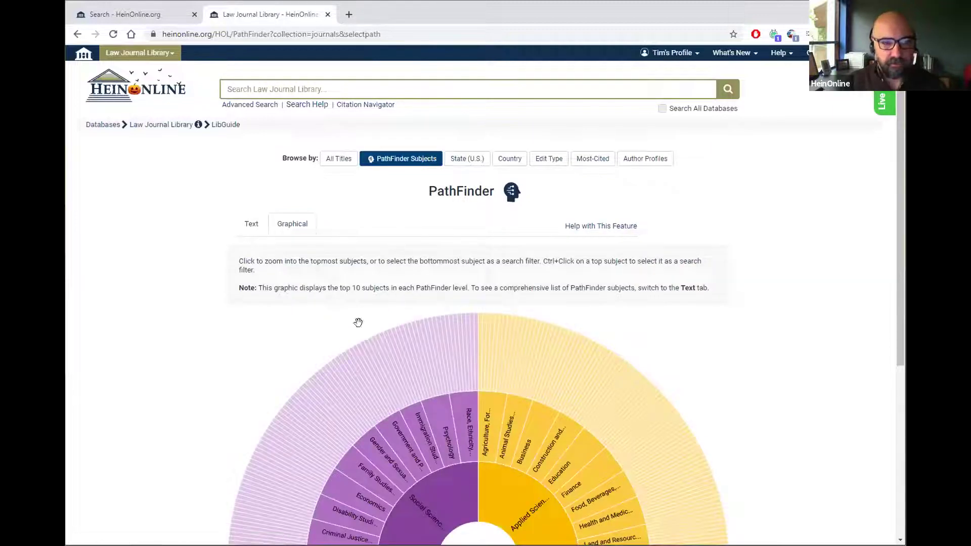
{"action": "scroll", "coordinate": [379, 309], "scroll_direction": "down", "scroll_amount": 2}
{"action": "scroll", "coordinate": [378, 309], "scroll_direction": "down", "scroll_amount": 3}
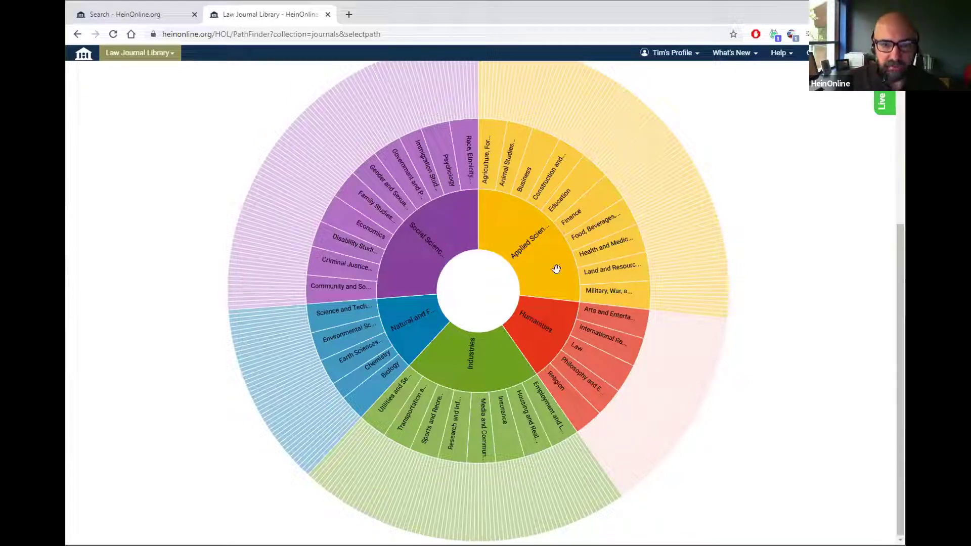
Zoom into Applied Sciences on the subject wheel and show the articles on the Dogs subject.
{"action": "left_click", "coordinate": [528, 247]}
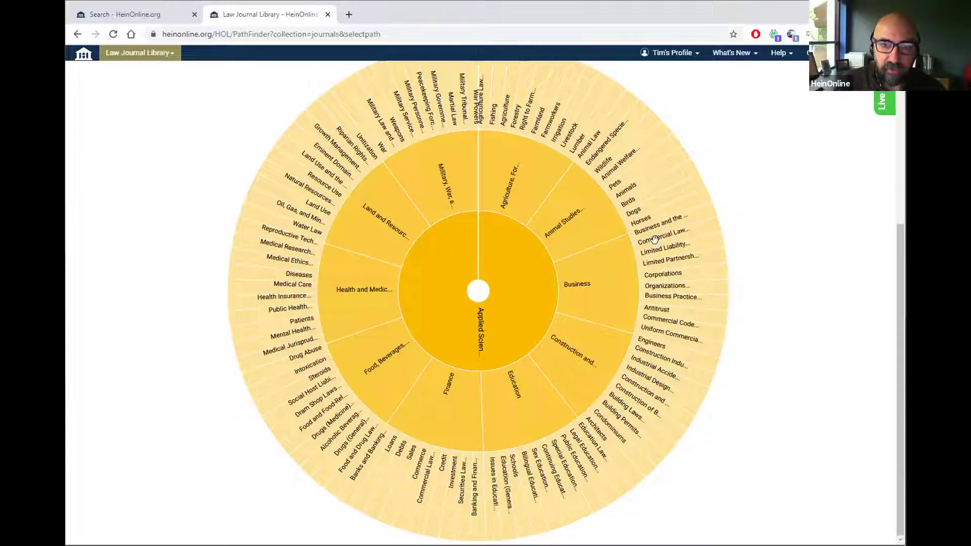
{"action": "left_click", "coordinate": [641, 208]}
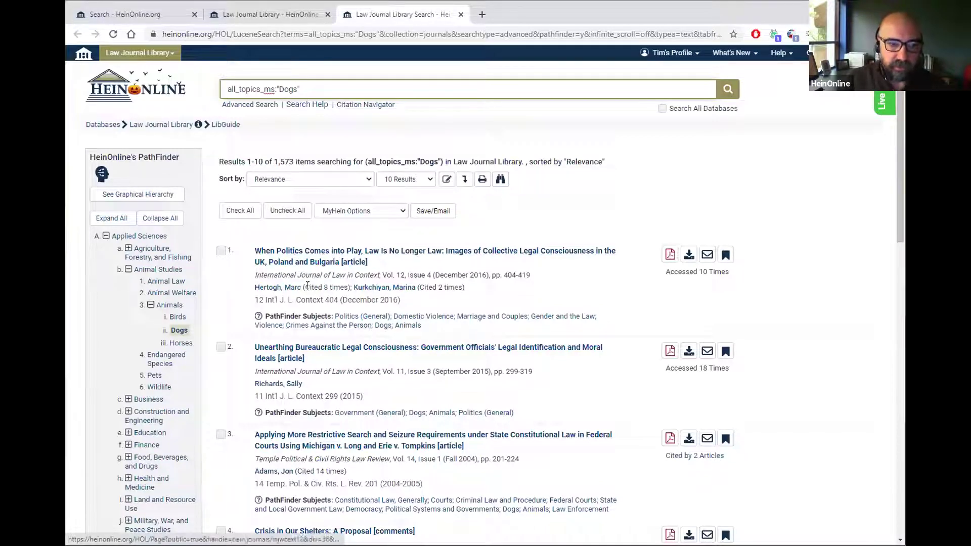
{"action": "scroll", "coordinate": [377, 354], "scroll_direction": "down", "scroll_amount": 1}
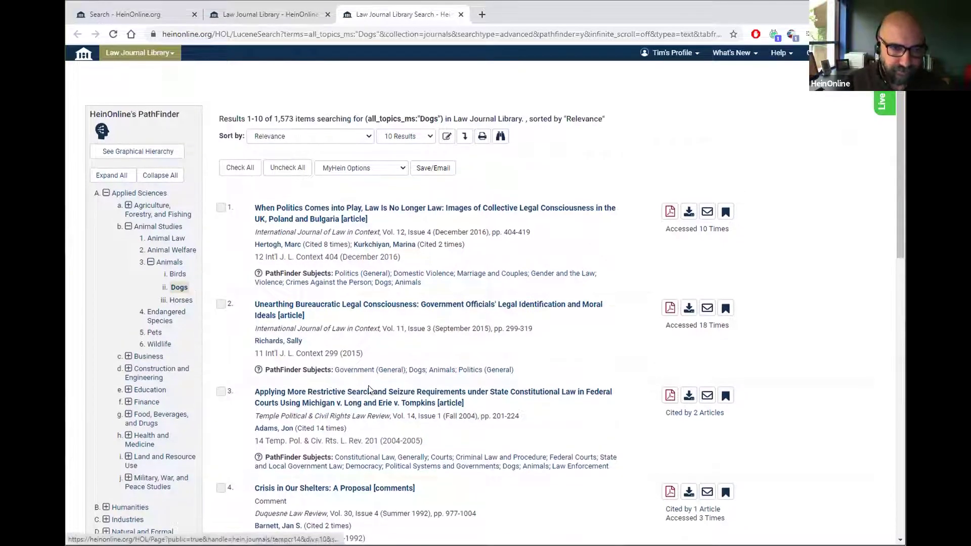
{"action": "scroll", "coordinate": [300, 185], "scroll_direction": "up", "scroll_amount": 1}
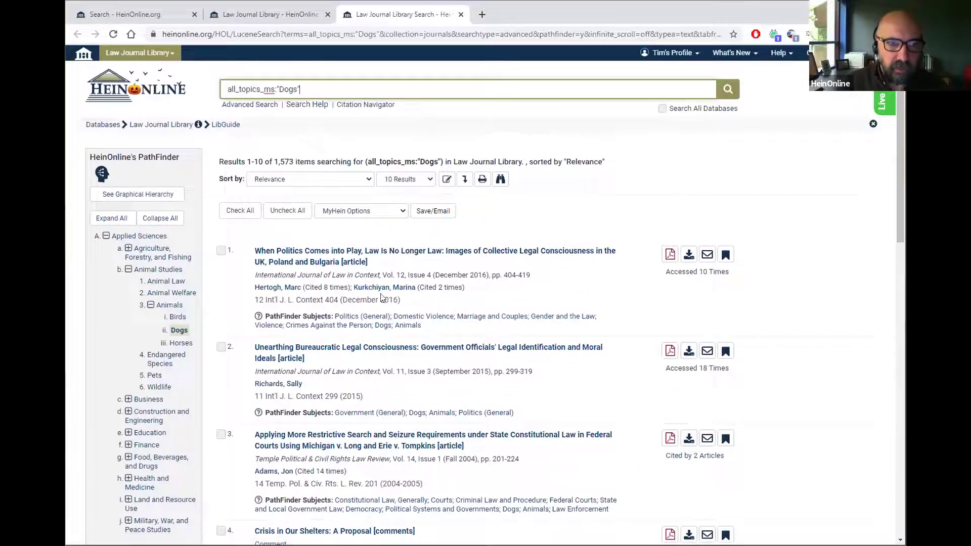
Run an advanced search of the Law Journal Library for survivor in the text.
{"action": "left_click", "coordinate": [256, 108]}
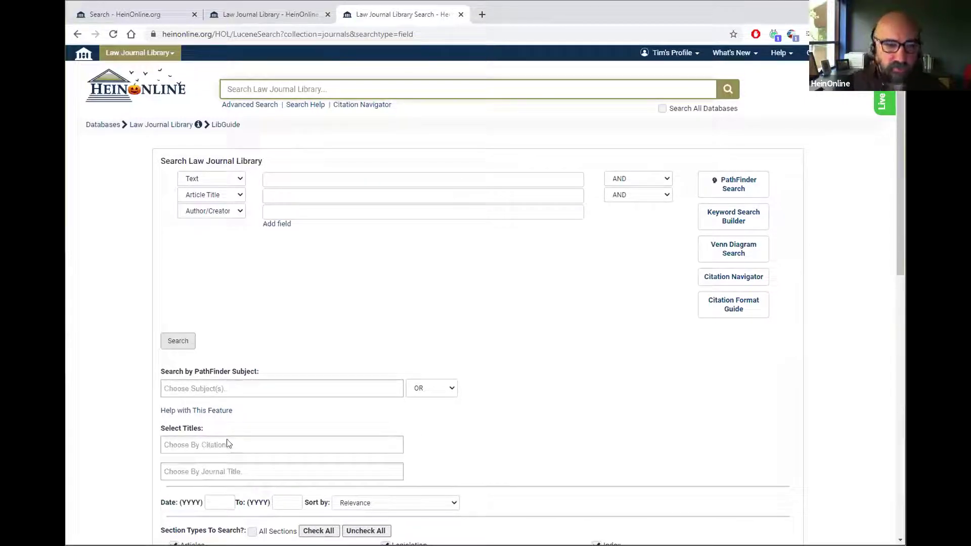
{"action": "left_click", "coordinate": [401, 179]}
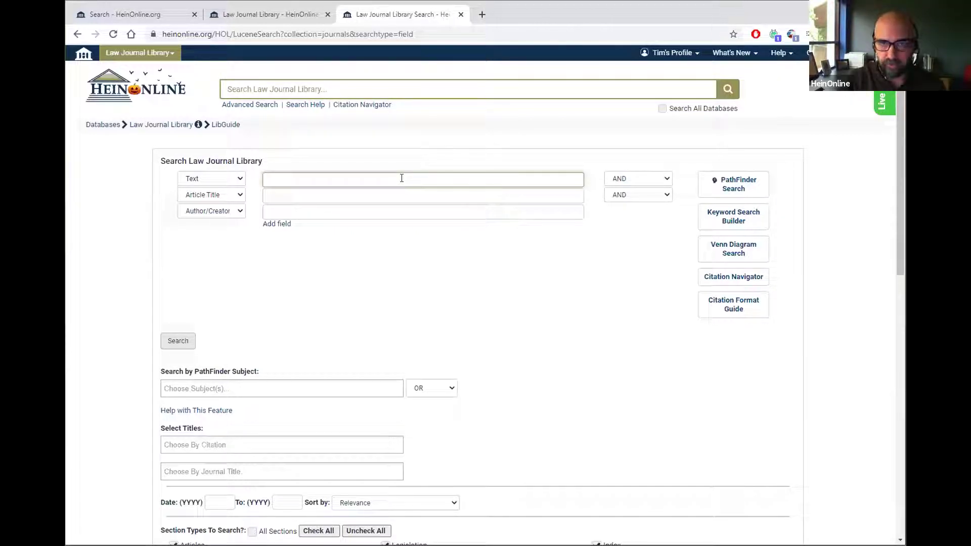
{"action": "type", "text": "survi"}
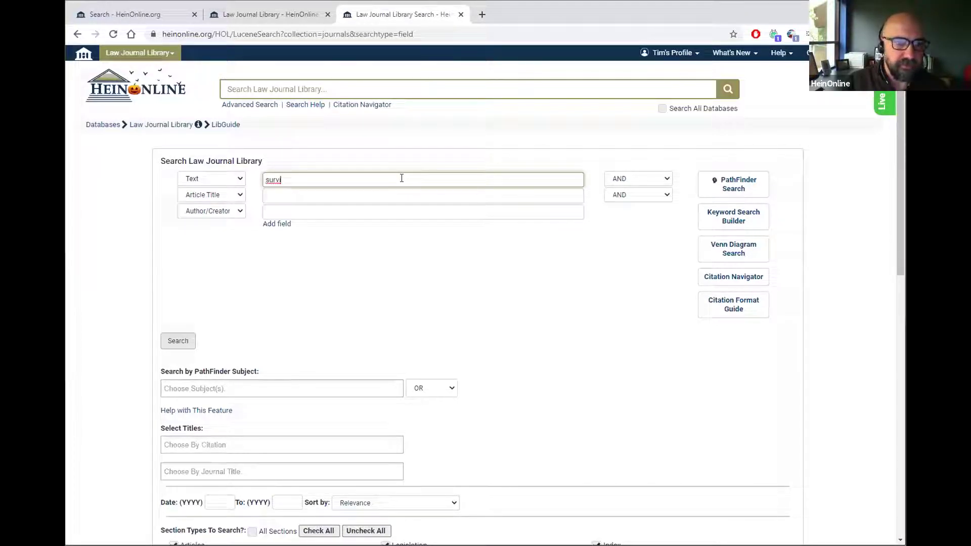
{"action": "type", "text": "vor"}
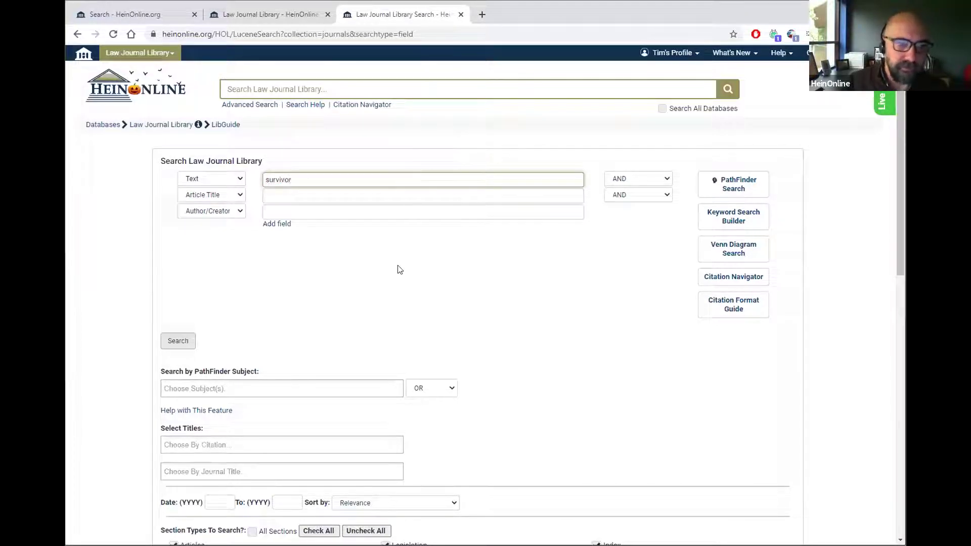
{"action": "left_click", "coordinate": [428, 301]}
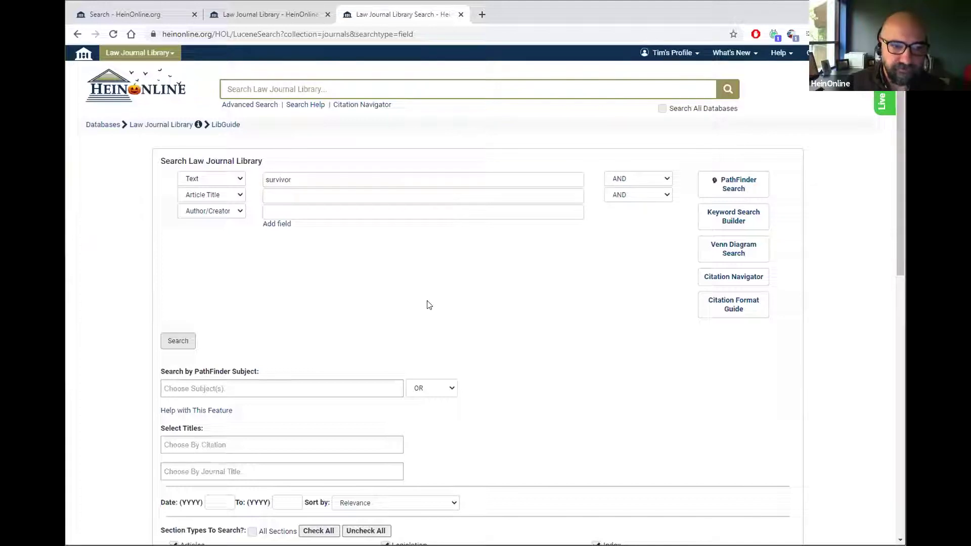
{"action": "left_click", "coordinate": [180, 342]}
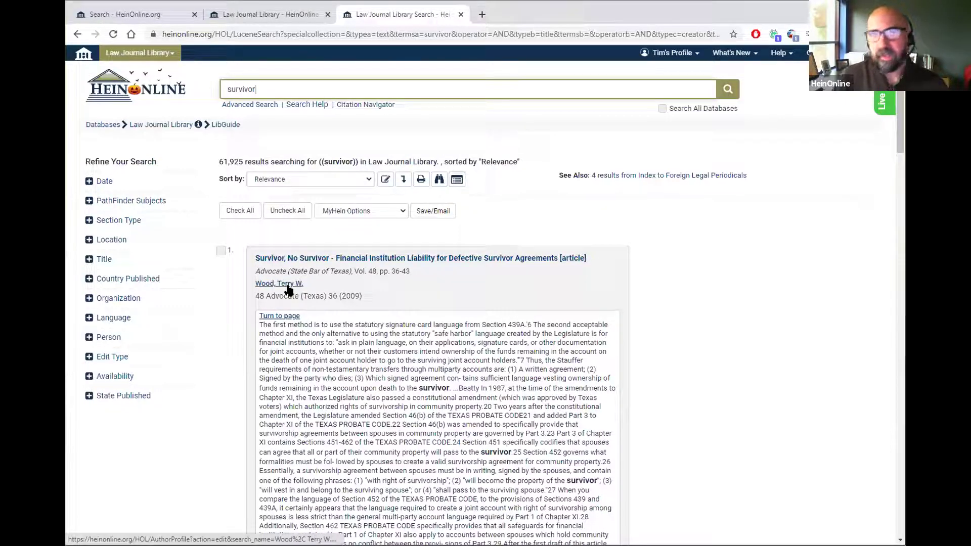
Return to the advanced search form and rerun the survivor search limited to the PathFinder subject Reality Television.
{"action": "left_click", "coordinate": [176, 126]}
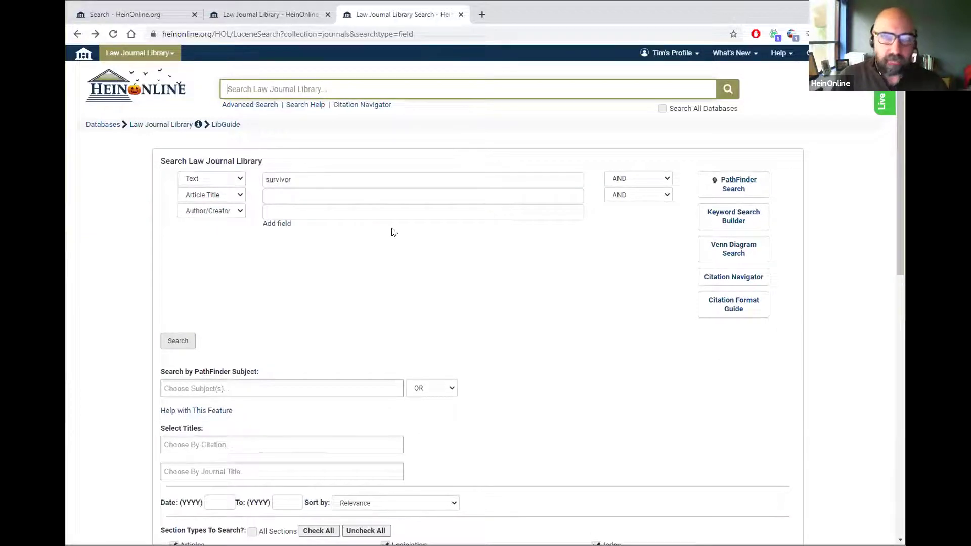
{"action": "left_click", "coordinate": [257, 388]}
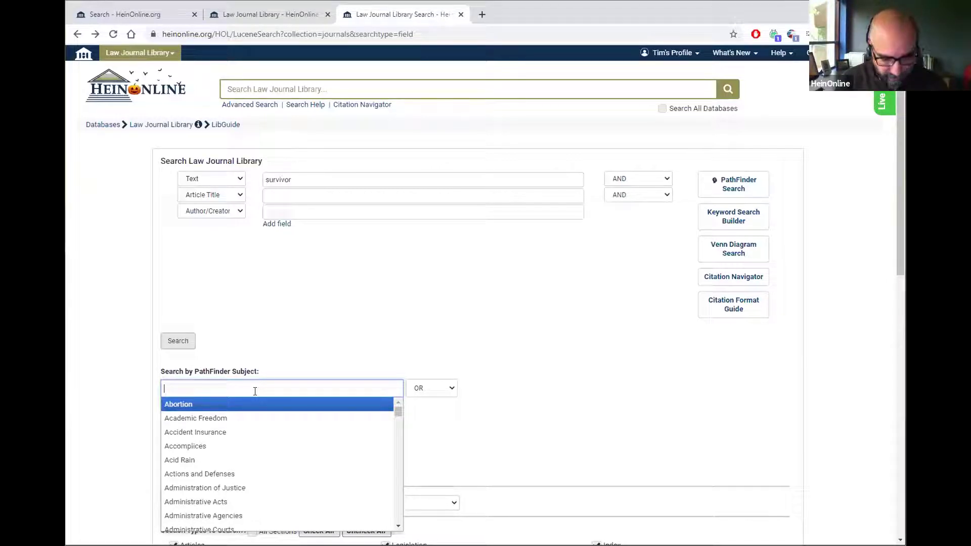
{"action": "type", "text": "rea"}
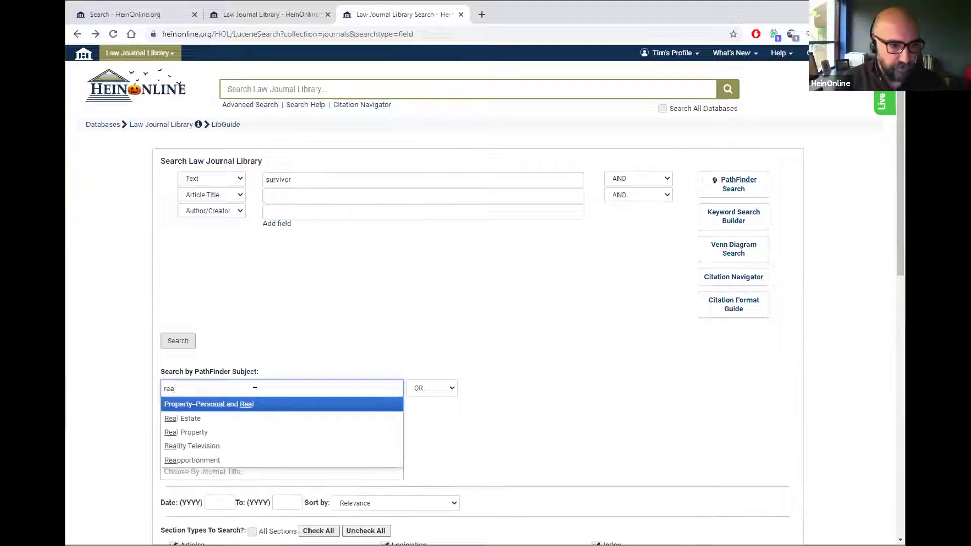
{"action": "left_click", "coordinate": [223, 445]}
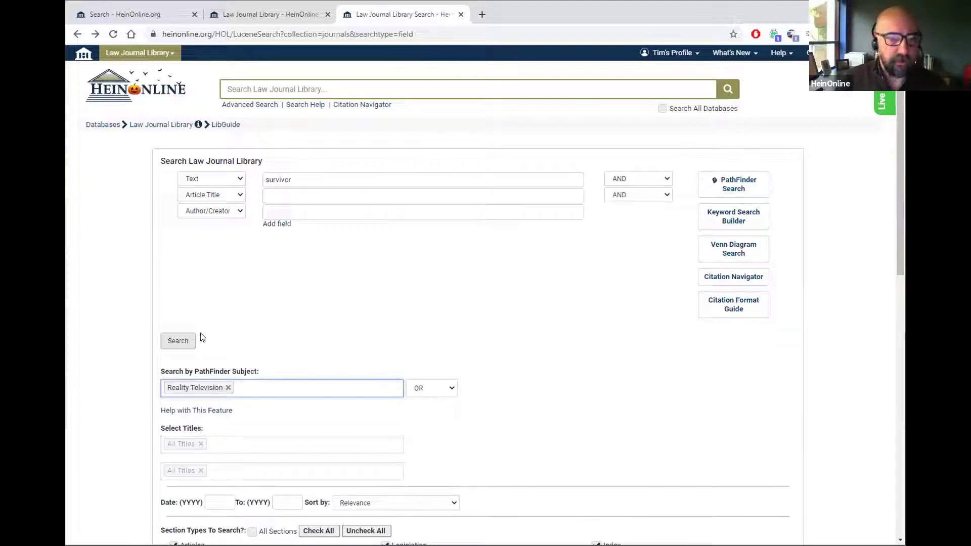
{"action": "left_click", "coordinate": [173, 342]}
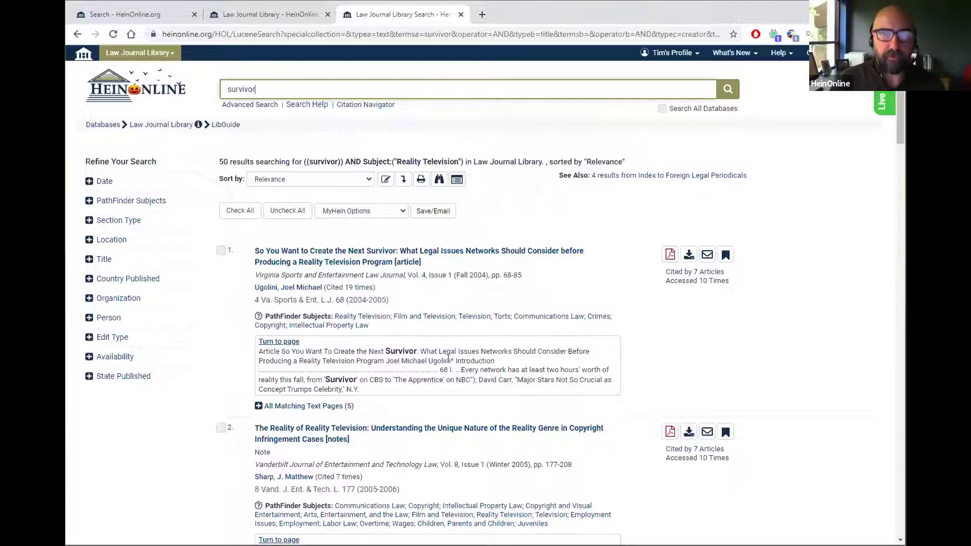
Examine the survivor articles on Reality Television, including their assigned PathFinder Subjects and matching text excerpts.
{"action": "scroll", "coordinate": [480, 350], "scroll_direction": "down", "scroll_amount": 8}
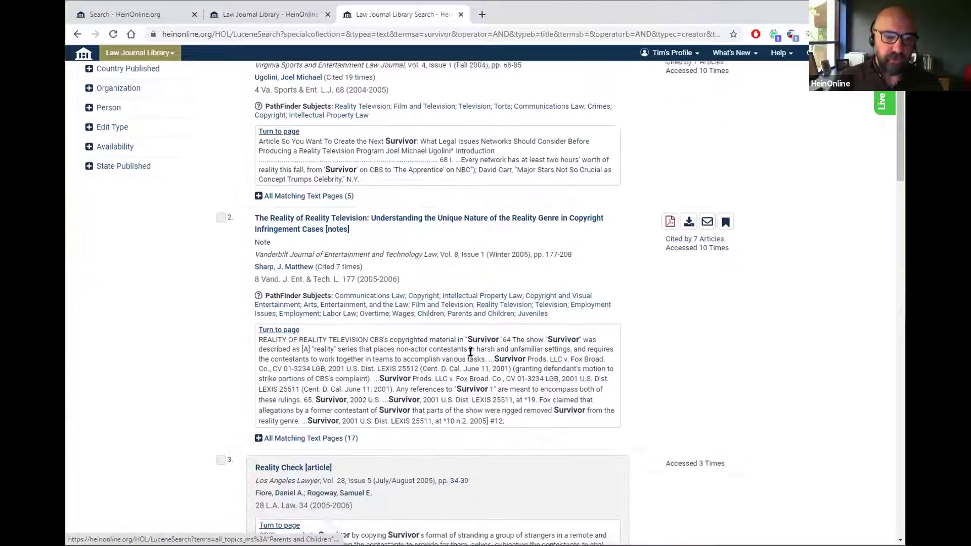
{"action": "scroll", "coordinate": [466, 354], "scroll_direction": "down", "scroll_amount": 1}
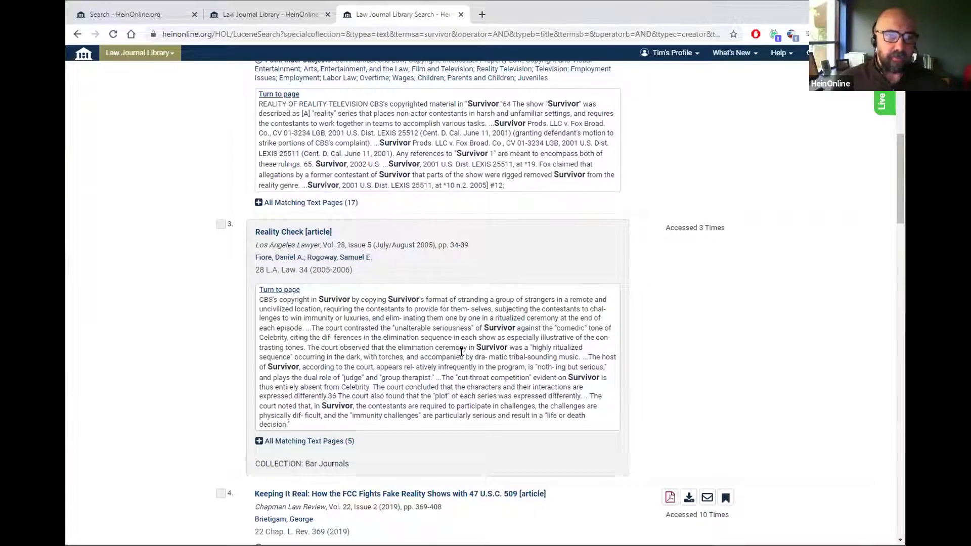
{"action": "scroll", "coordinate": [462, 351], "scroll_direction": "up", "scroll_amount": 10}
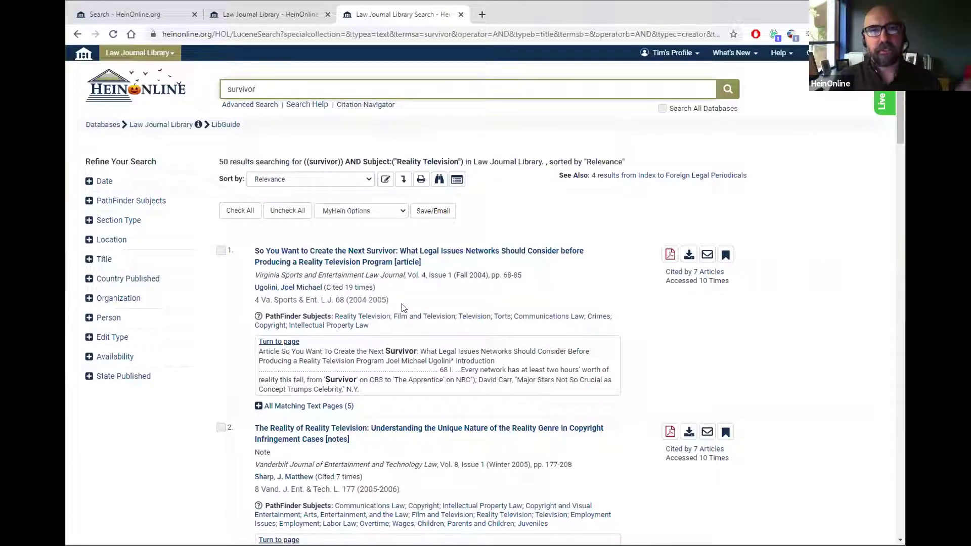
{"action": "scroll", "coordinate": [443, 319], "scroll_direction": "down", "scroll_amount": 2}
{"action": "scroll", "coordinate": [443, 319], "scroll_direction": "down", "scroll_amount": 4}
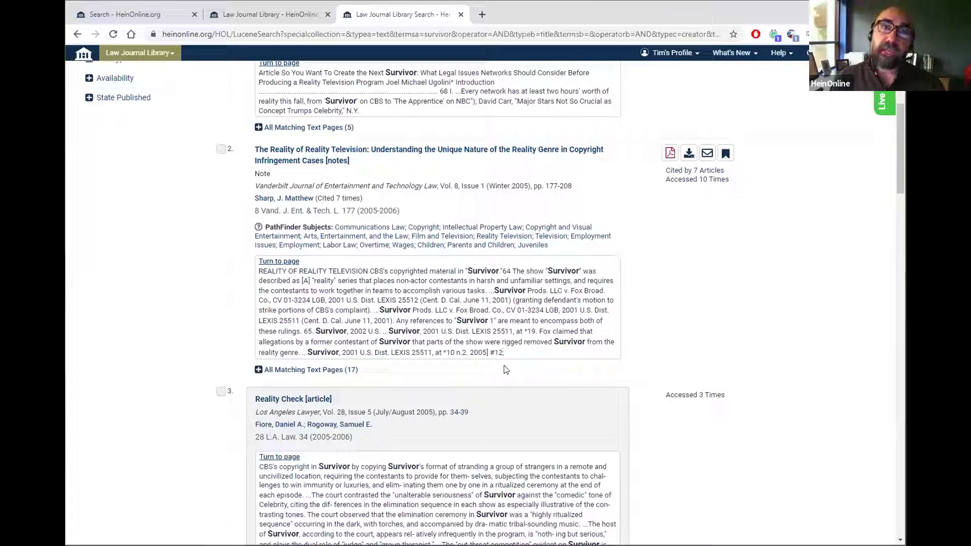
{"action": "scroll", "coordinate": [496, 355], "scroll_direction": "up", "scroll_amount": 5}
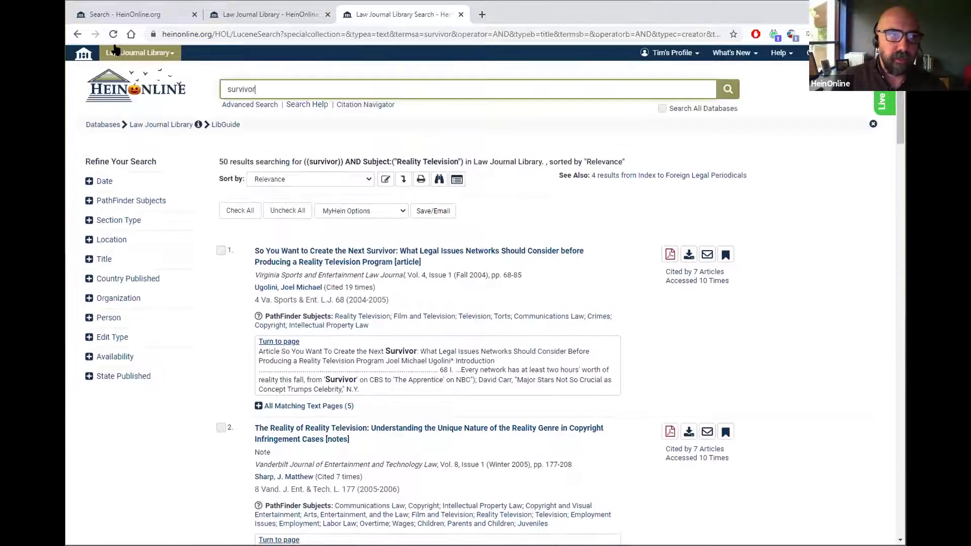
Return to the advanced search form and rerun the survivor search with PathFinder subject Sexual Abuse instead of Reality Television.
{"action": "left_click", "coordinate": [78, 34]}
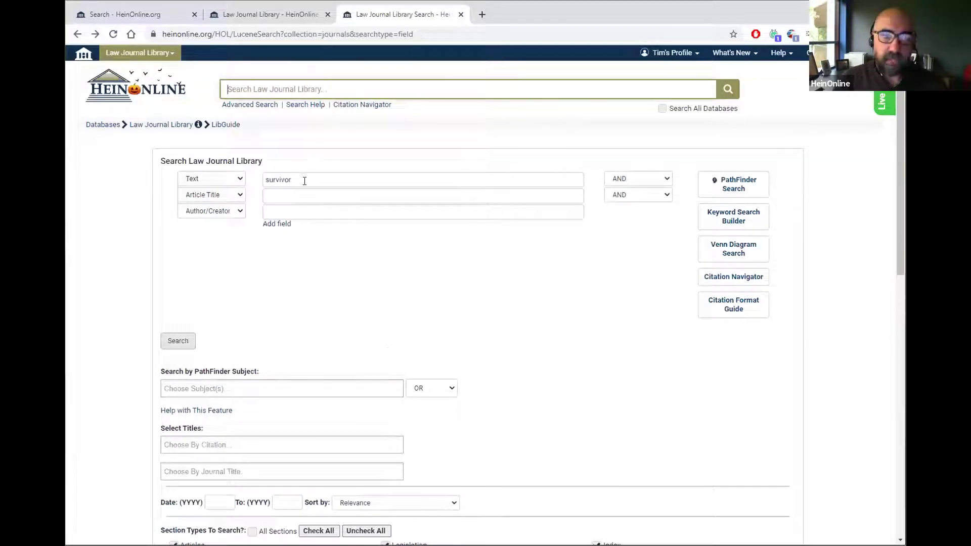
{"action": "left_click", "coordinate": [275, 387]}
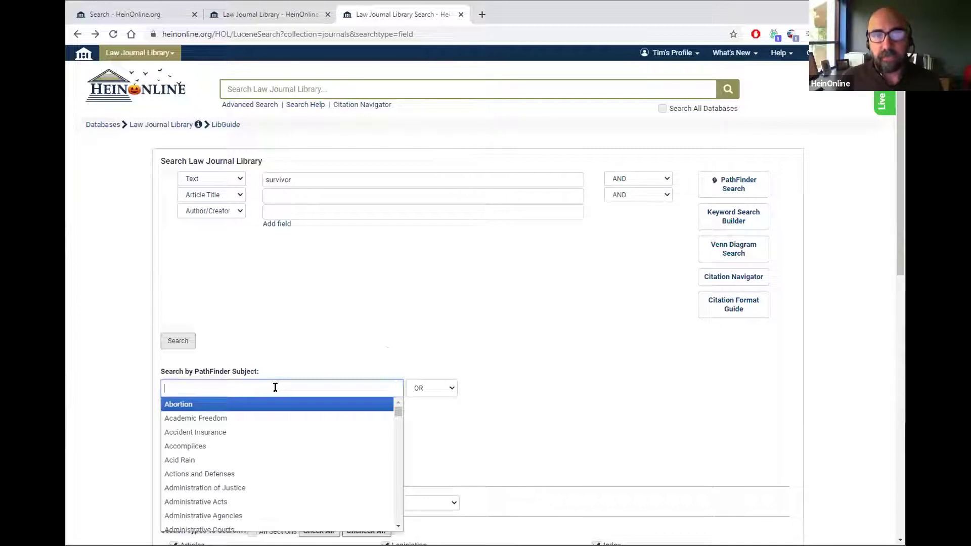
{"action": "type", "text": "s"}
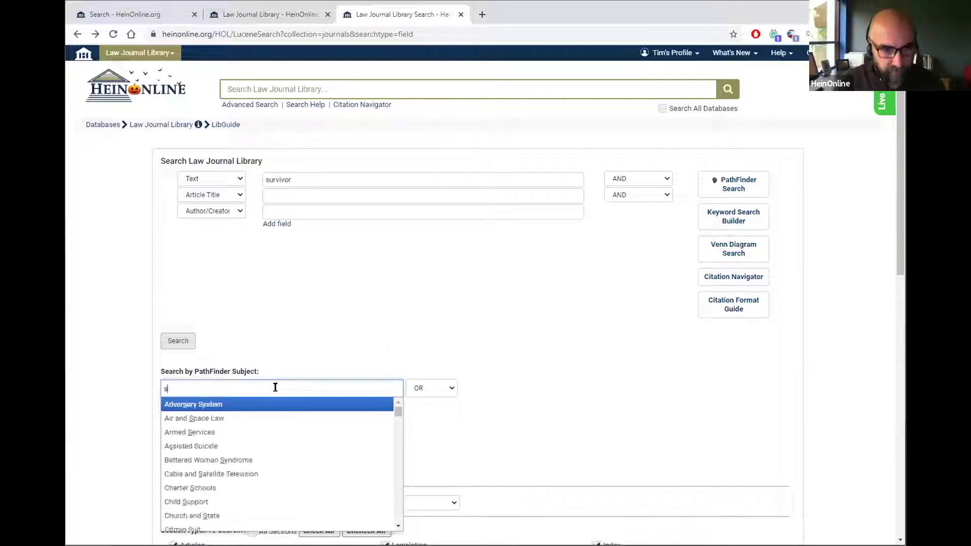
{"action": "type", "text": "exual"}
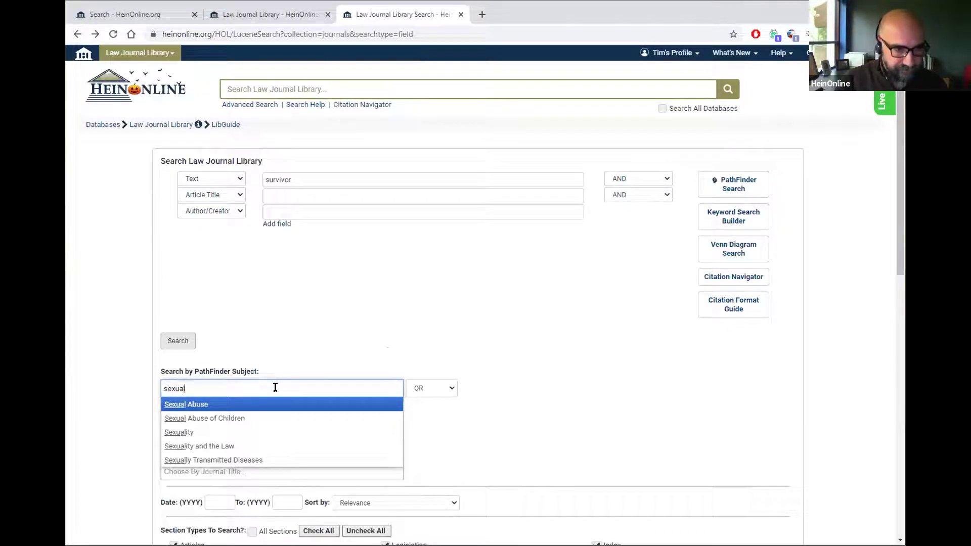
{"action": "left_click", "coordinate": [266, 404]}
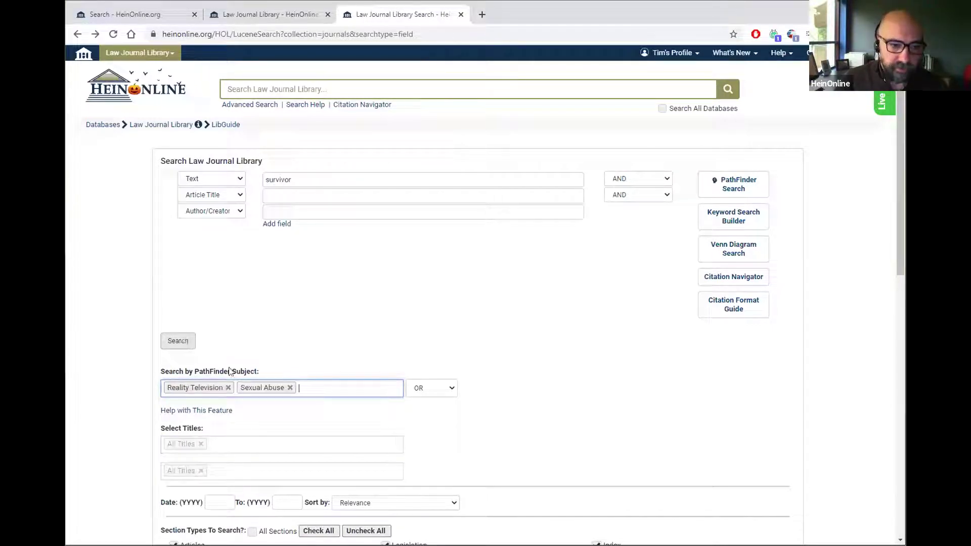
{"action": "left_click", "coordinate": [228, 387]}
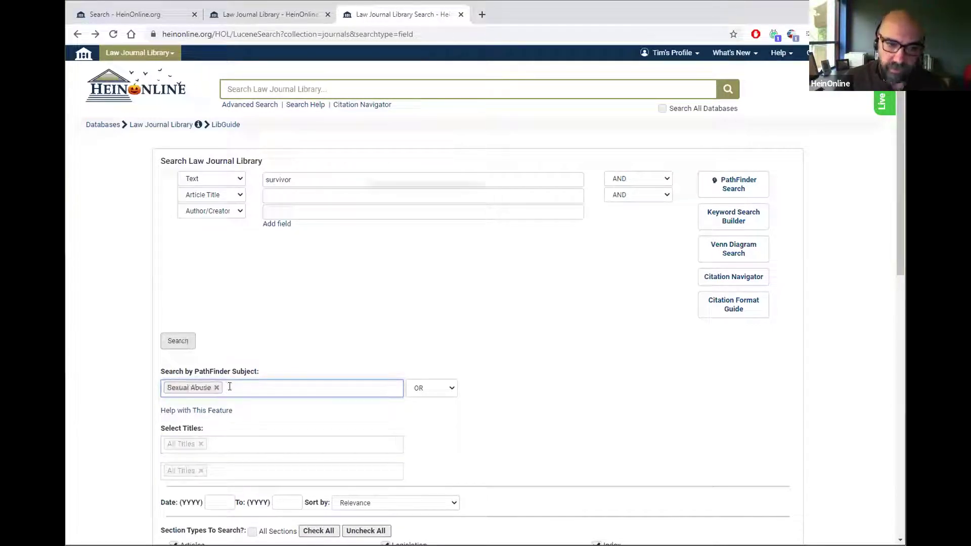
{"action": "left_click", "coordinate": [177, 342]}
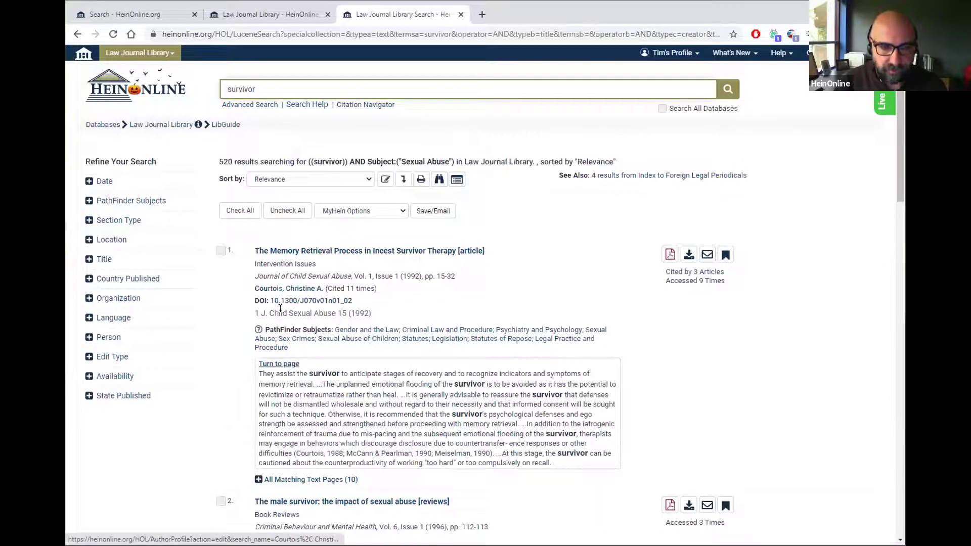
Examine the survivor articles on Sexual Abuse, including their titles, assigned PathFinder Subjects and matching text excerpts.
{"action": "scroll", "coordinate": [349, 169], "scroll_direction": "down", "scroll_amount": 3}
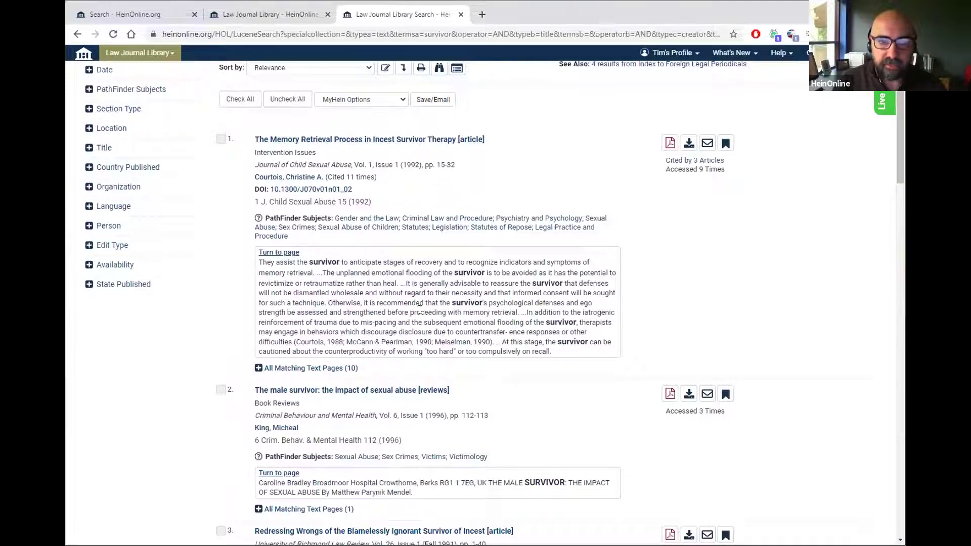
{"action": "scroll", "coordinate": [458, 229], "scroll_direction": "down", "scroll_amount": 3}
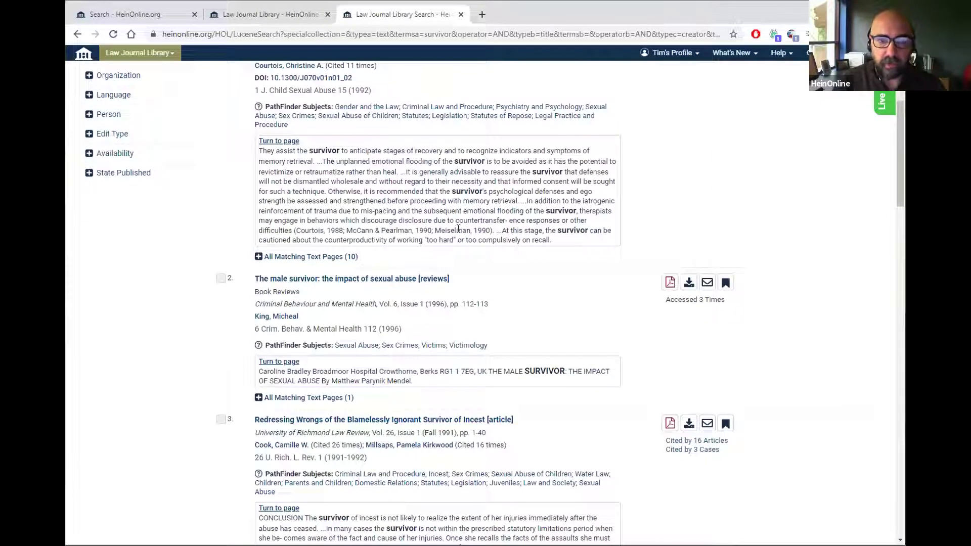
{"action": "scroll", "coordinate": [452, 275], "scroll_direction": "down", "scroll_amount": 3}
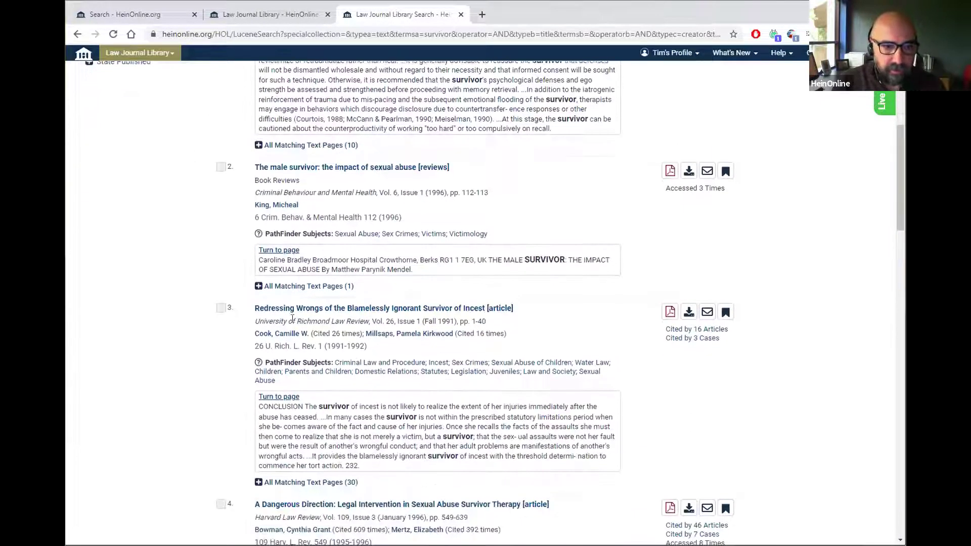
{"action": "scroll", "coordinate": [458, 350], "scroll_direction": "down", "scroll_amount": 1}
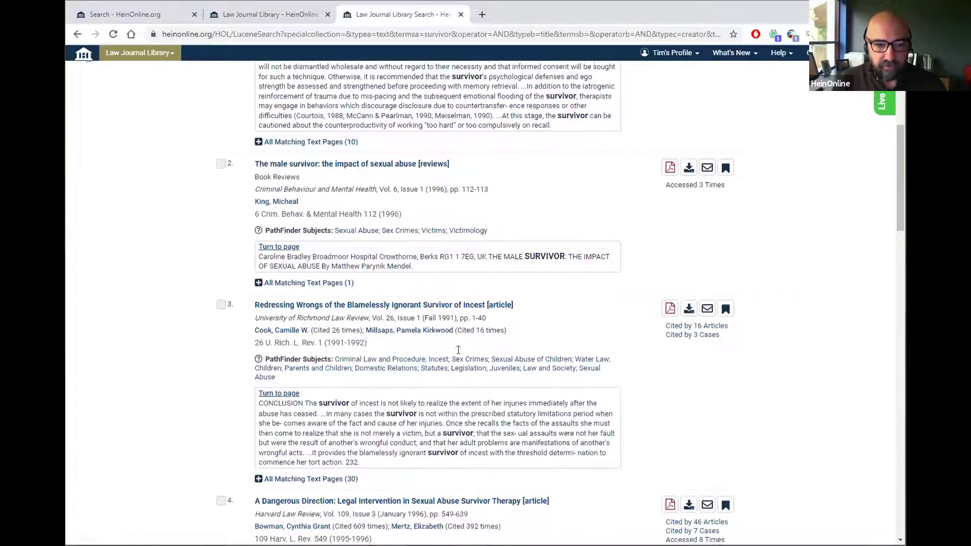
{"action": "scroll", "coordinate": [458, 350], "scroll_direction": "down", "scroll_amount": 9}
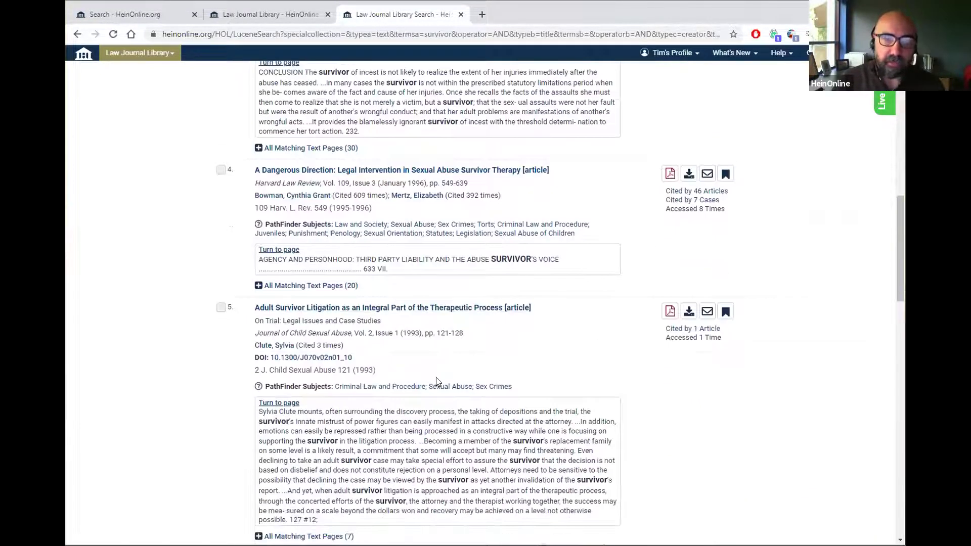
{"action": "scroll", "coordinate": [462, 391], "scroll_direction": "up", "scroll_amount": 10}
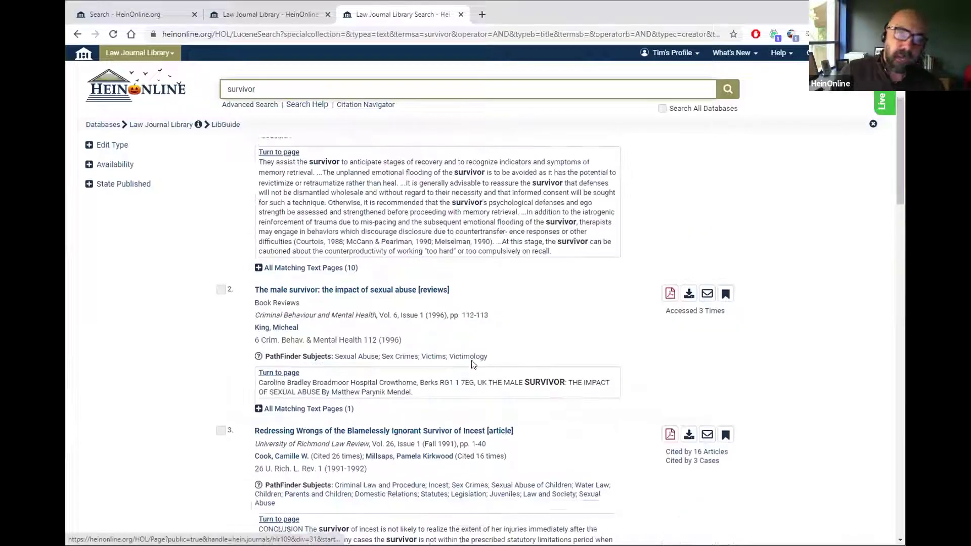
{"action": "scroll", "coordinate": [471, 364], "scroll_direction": "up", "scroll_amount": 1}
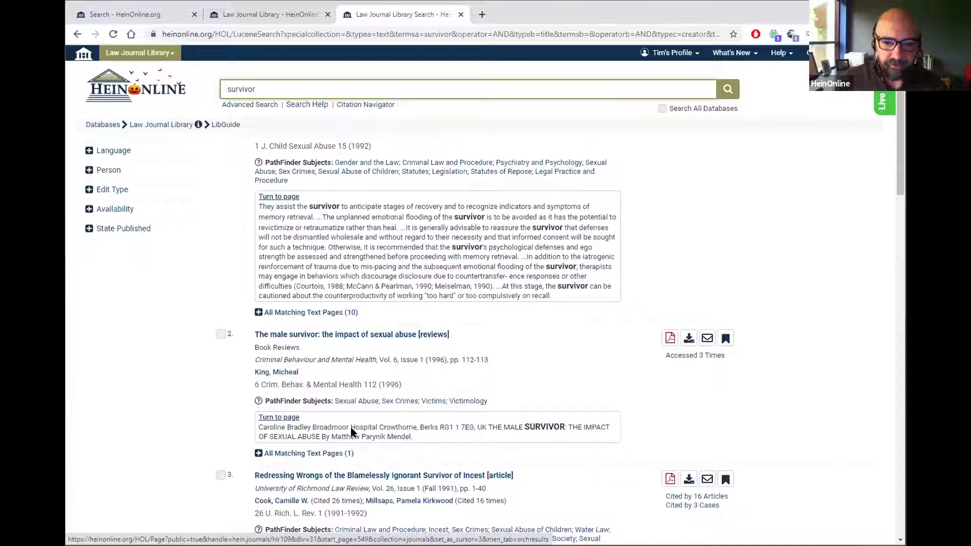
Return to the advanced search form, replace survivor with sports in the text field and run the search.
{"action": "left_click", "coordinate": [77, 34]}
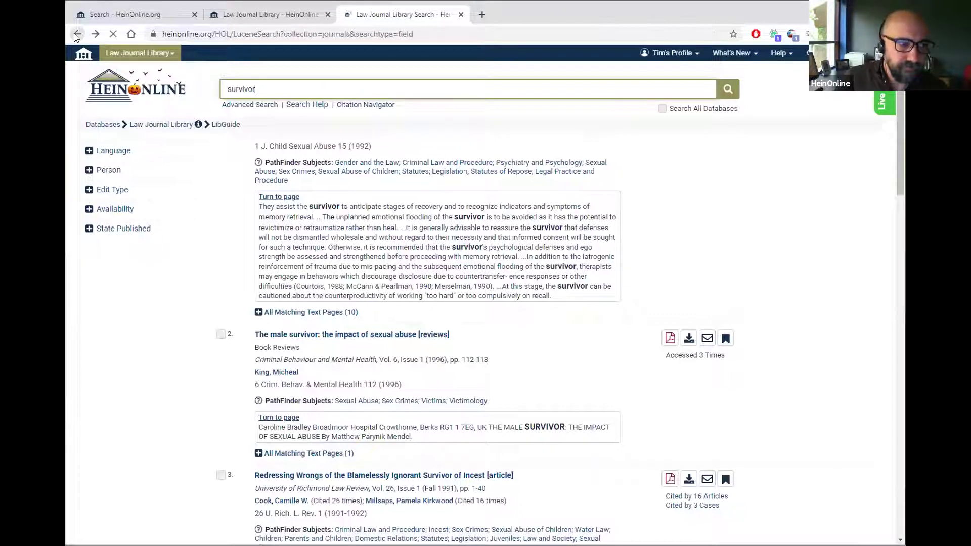
{"action": "double_click", "coordinate": [298, 176]}
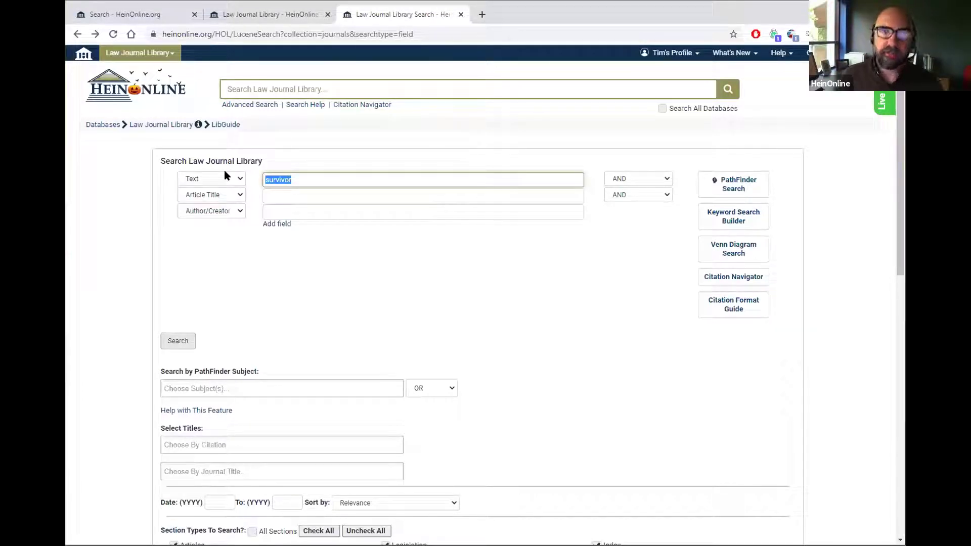
{"action": "type", "text": "sport"}
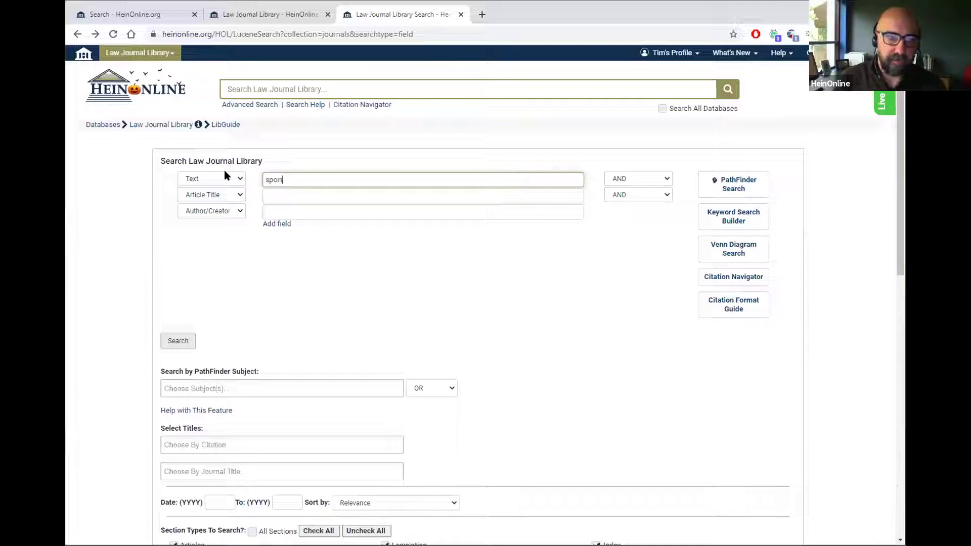
{"action": "type", "text": "s"}
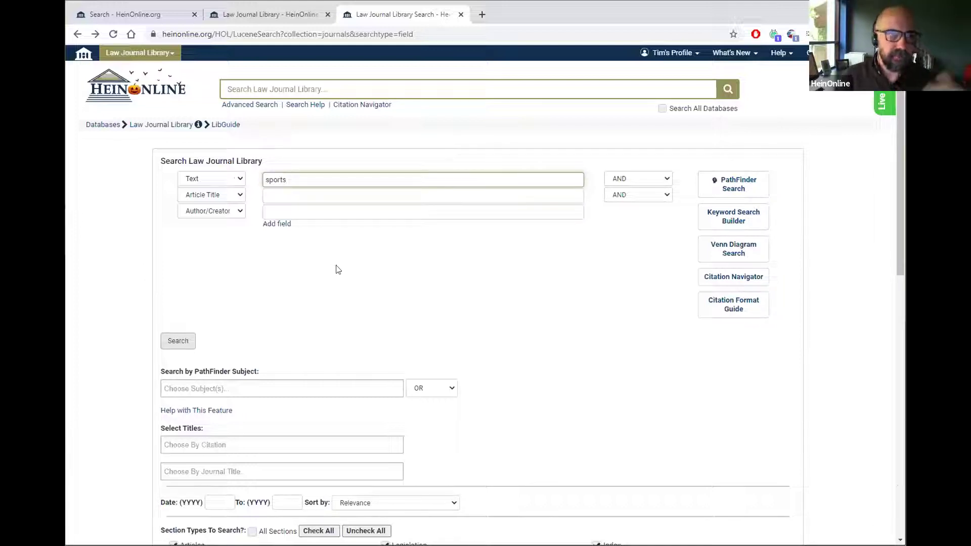
{"action": "left_click", "coordinate": [184, 342]}
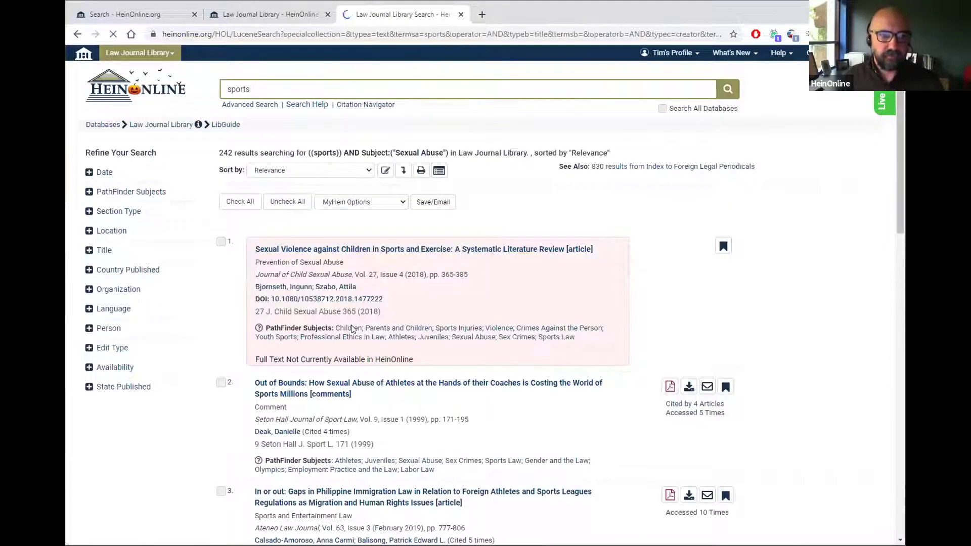
Return to the advanced search form, reload it to clear the leftover subject, and search the text for sports alone.
{"action": "left_click", "coordinate": [78, 36]}
{"action": "left_click", "coordinate": [241, 390]}
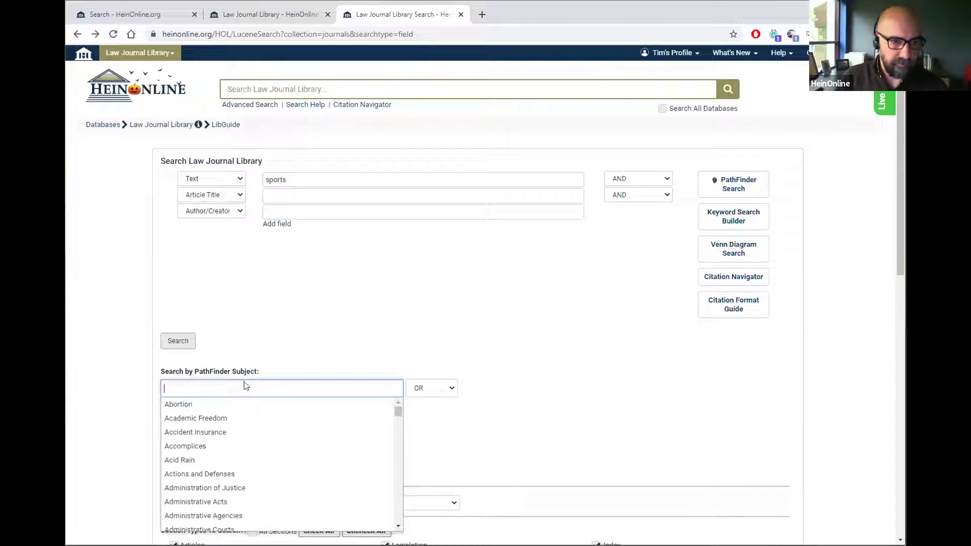
{"action": "left_click", "coordinate": [113, 34]}
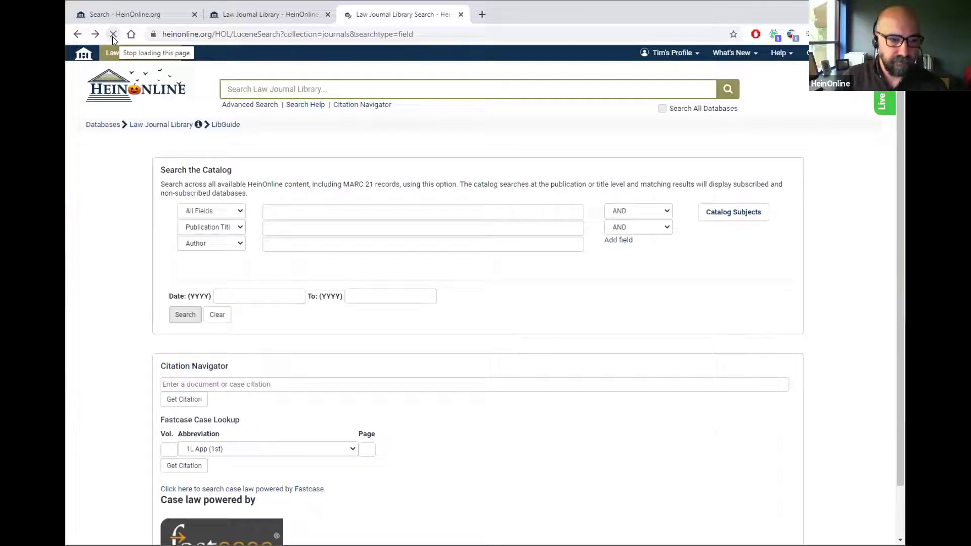
{"action": "left_click", "coordinate": [286, 179]}
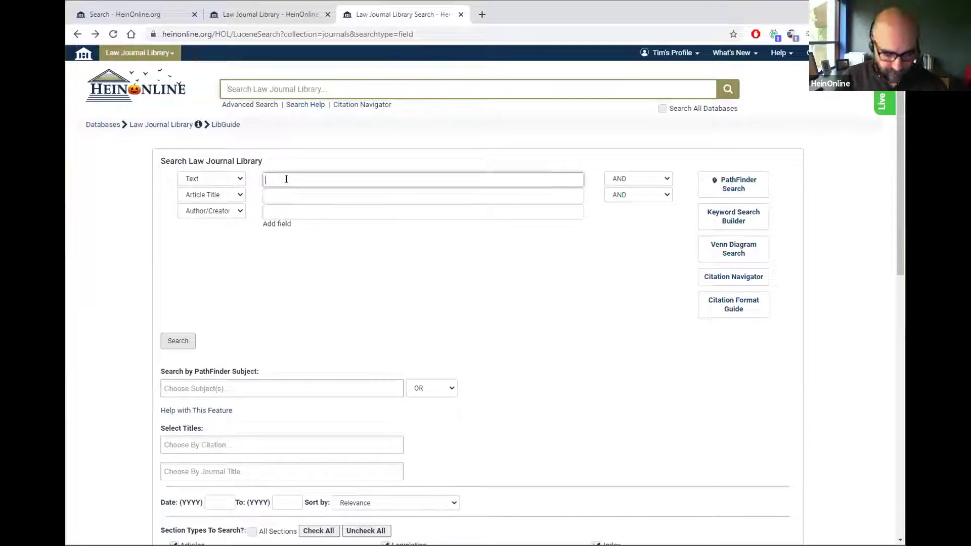
{"action": "type", "text": "sports"}
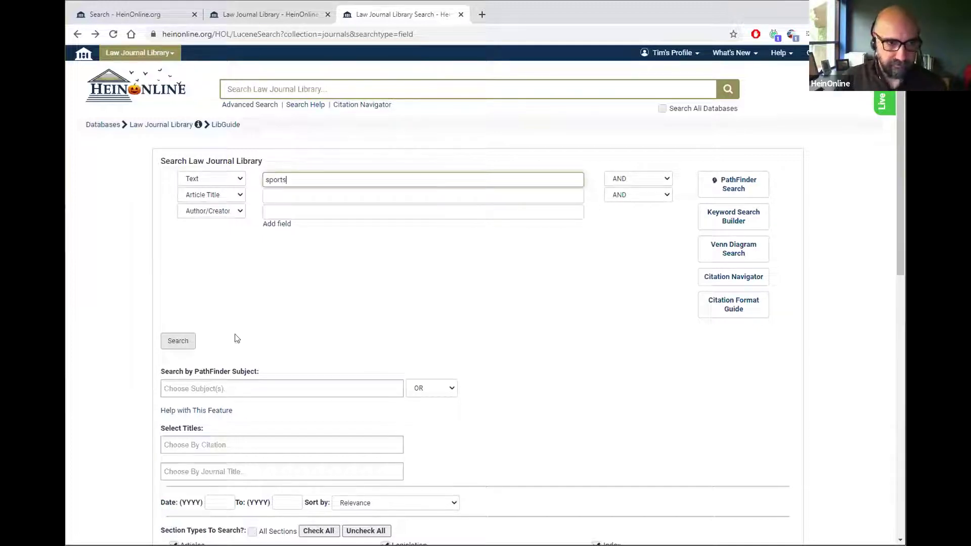
{"action": "left_click", "coordinate": [164, 347]}
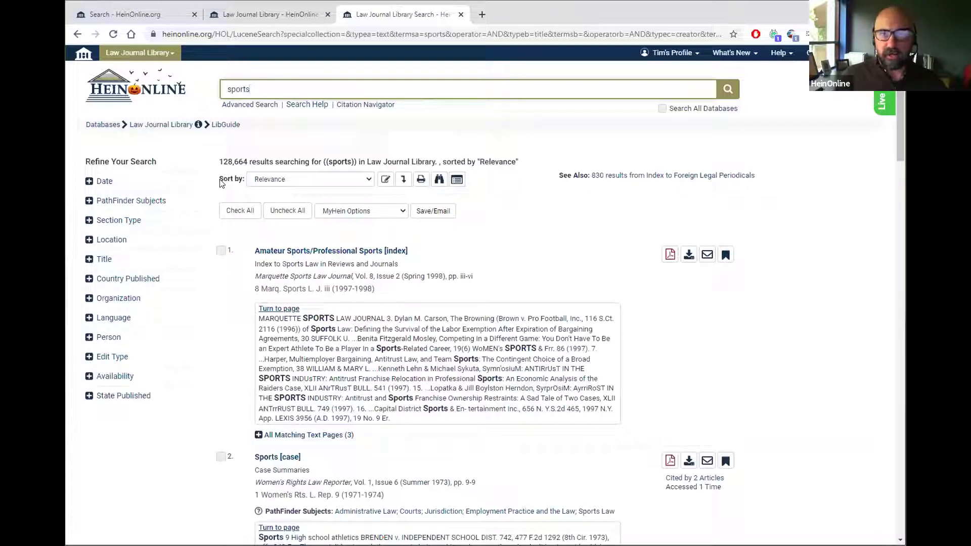
Return to the advanced search form and rerun the sports search limited to the PathFinder subject Transgender.
{"action": "left_click", "coordinate": [79, 41]}
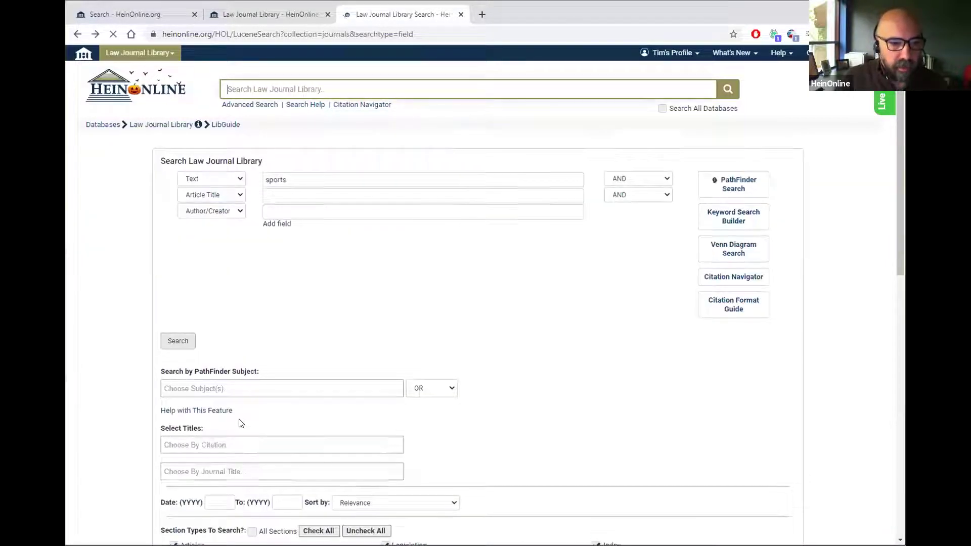
{"action": "left_click", "coordinate": [218, 389]}
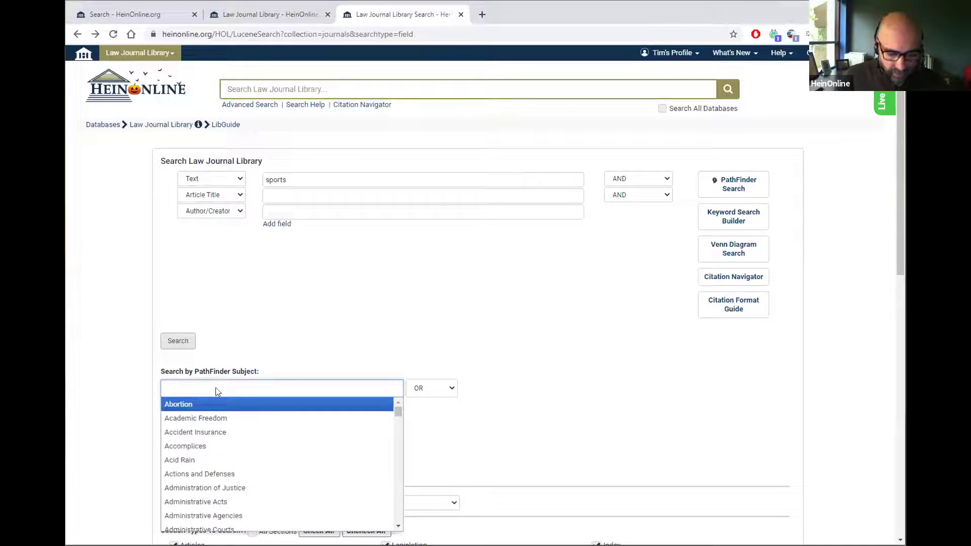
{"action": "type", "text": "tram"}
{"action": "key", "text": "BackSpace"}
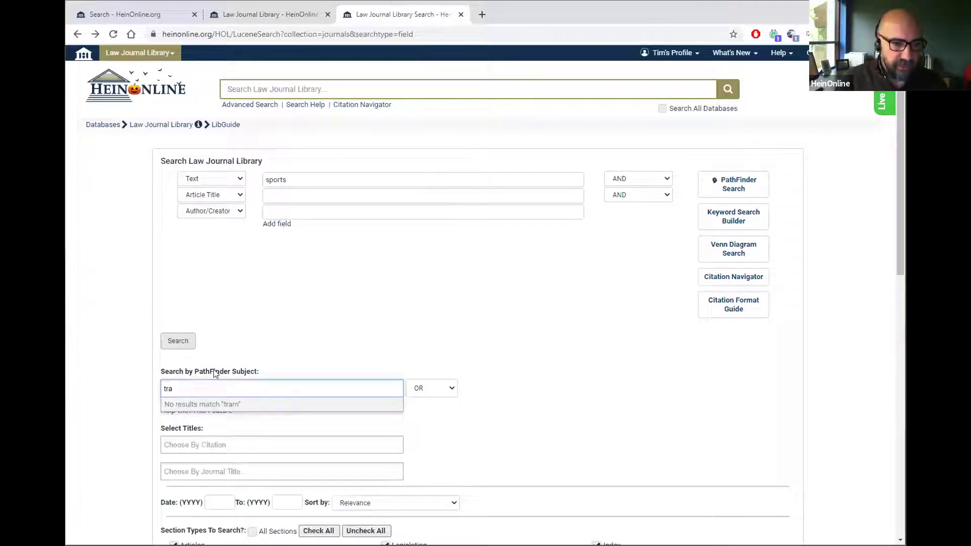
{"action": "type", "text": "nsge"}
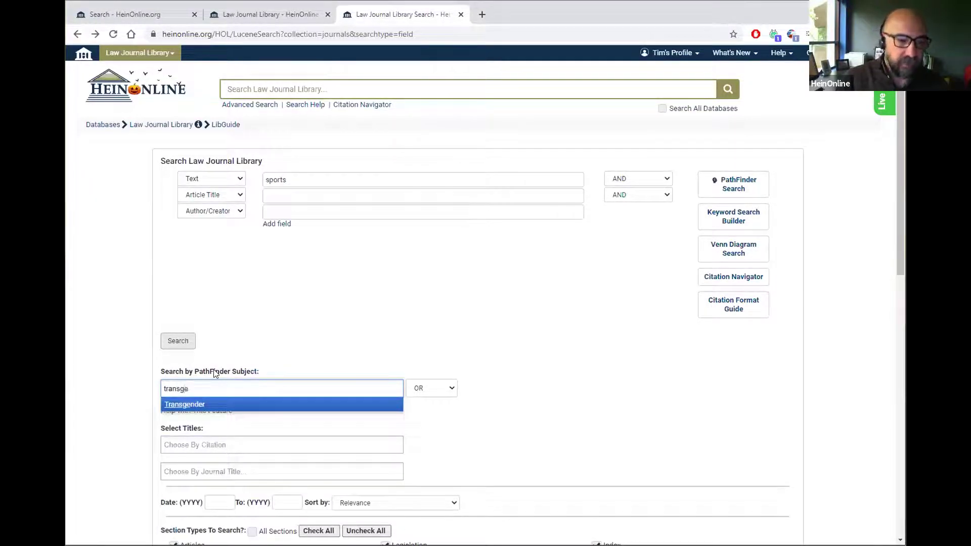
{"action": "left_click", "coordinate": [222, 407]}
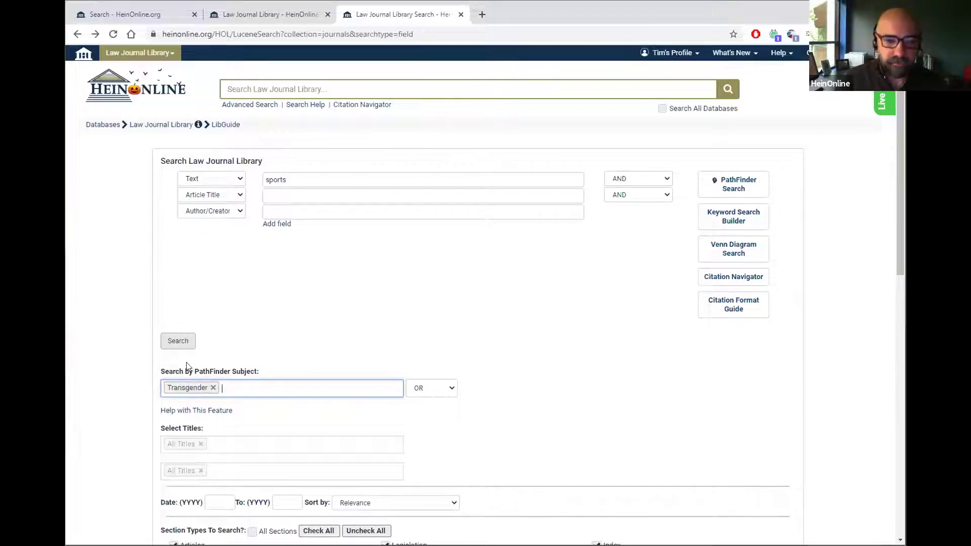
{"action": "left_click", "coordinate": [175, 343]}
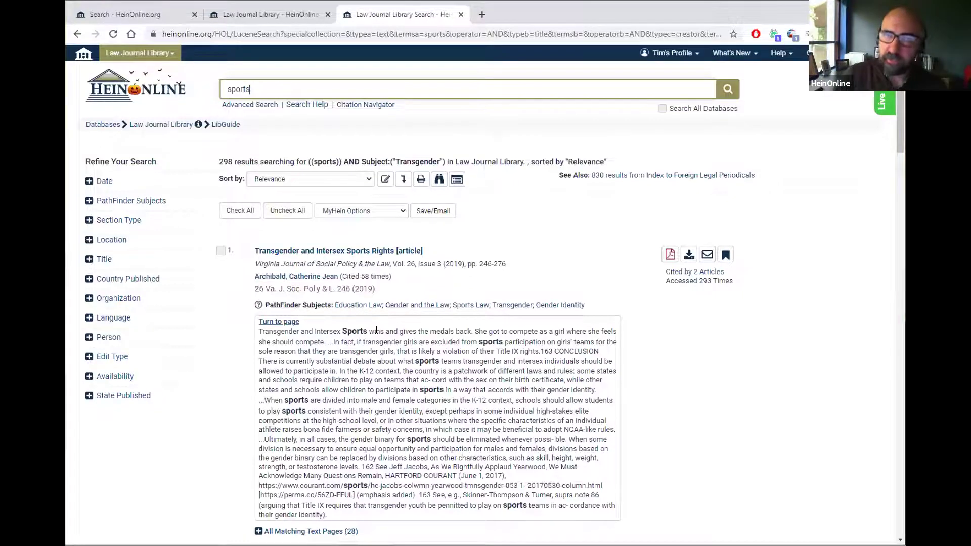
Examine the sports articles on the Transgender subject, including their titles, assigned PathFinder Subjects and matching text excerpts.
{"action": "scroll", "coordinate": [376, 332], "scroll_direction": "down", "scroll_amount": 3}
{"action": "scroll", "coordinate": [387, 371], "scroll_direction": "down", "scroll_amount": 3}
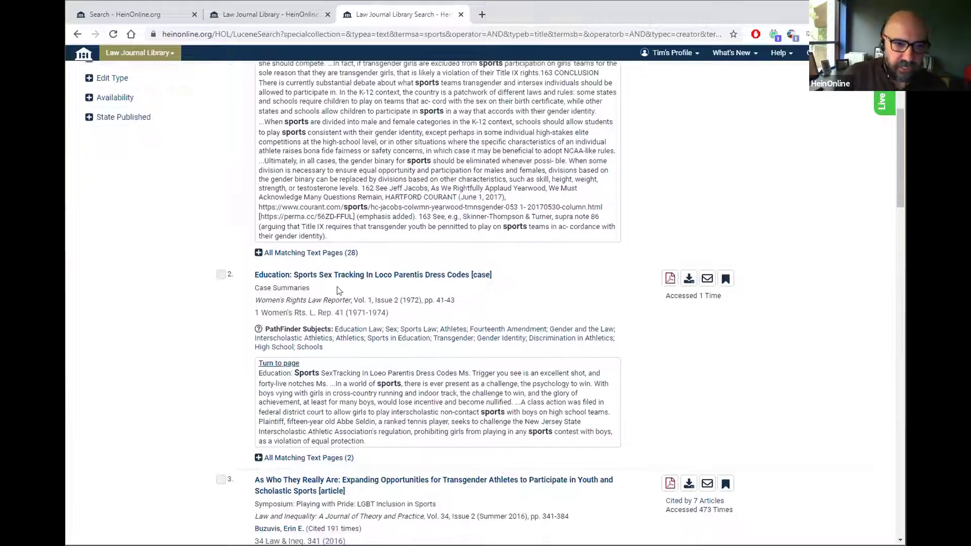
{"action": "scroll", "coordinate": [446, 291], "scroll_direction": "down", "scroll_amount": 6}
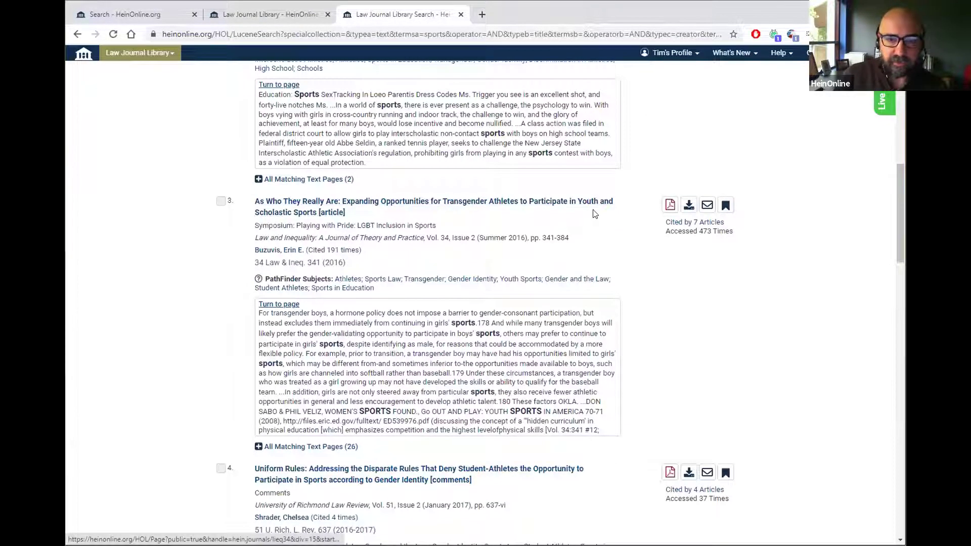
{"action": "scroll", "coordinate": [389, 331], "scroll_direction": "down", "scroll_amount": 1}
{"action": "scroll", "coordinate": [388, 331], "scroll_direction": "down", "scroll_amount": 5}
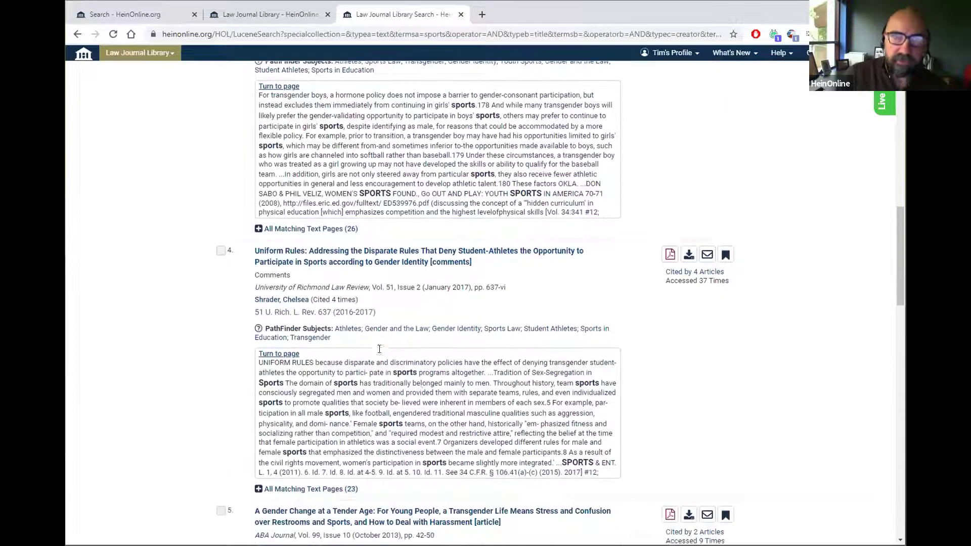
{"action": "scroll", "coordinate": [412, 392], "scroll_direction": "down", "scroll_amount": 6}
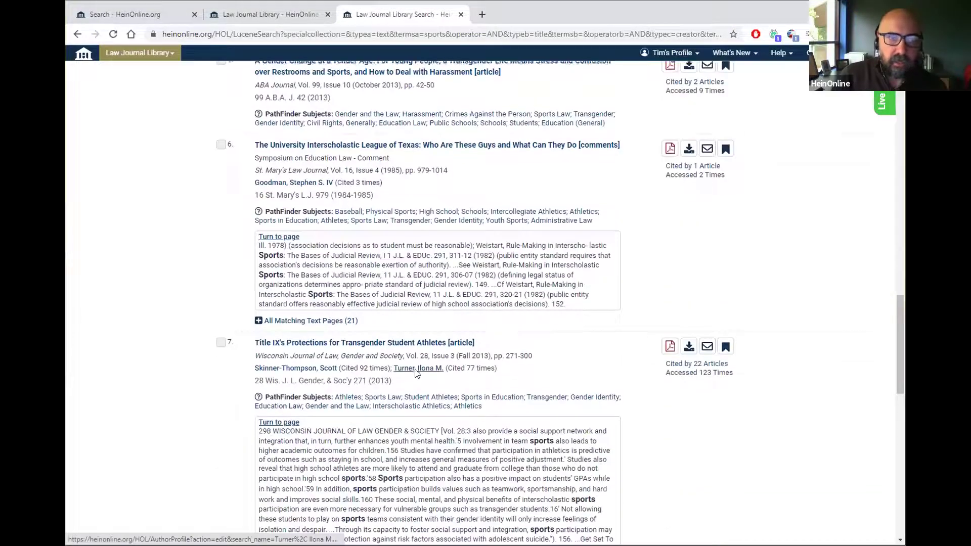
{"action": "scroll", "coordinate": [392, 367], "scroll_direction": "up", "scroll_amount": 12}
{"action": "scroll", "coordinate": [399, 381], "scroll_direction": "up", "scroll_amount": 10}
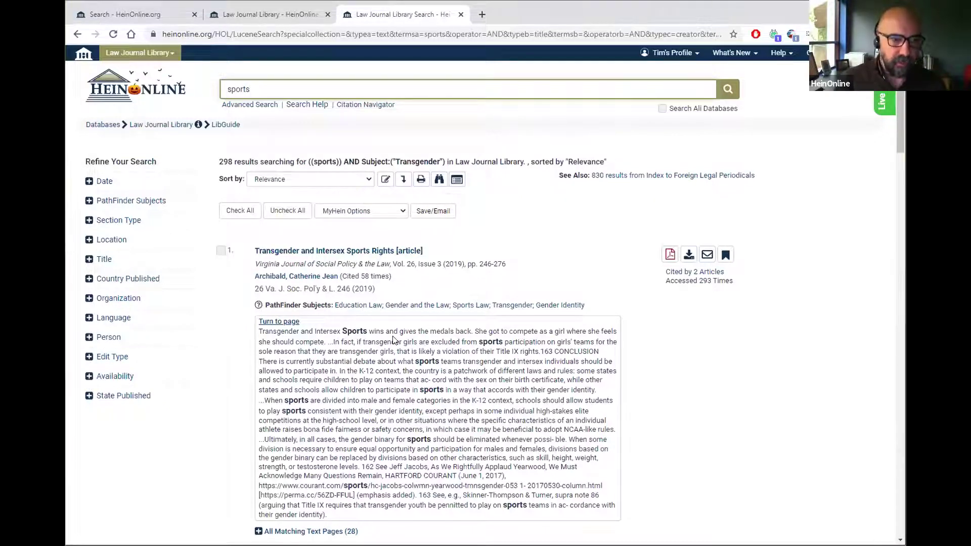
Return to the database list, open the Law Journal Library and browse it by Author Profiles.
{"action": "left_click", "coordinate": [101, 124]}
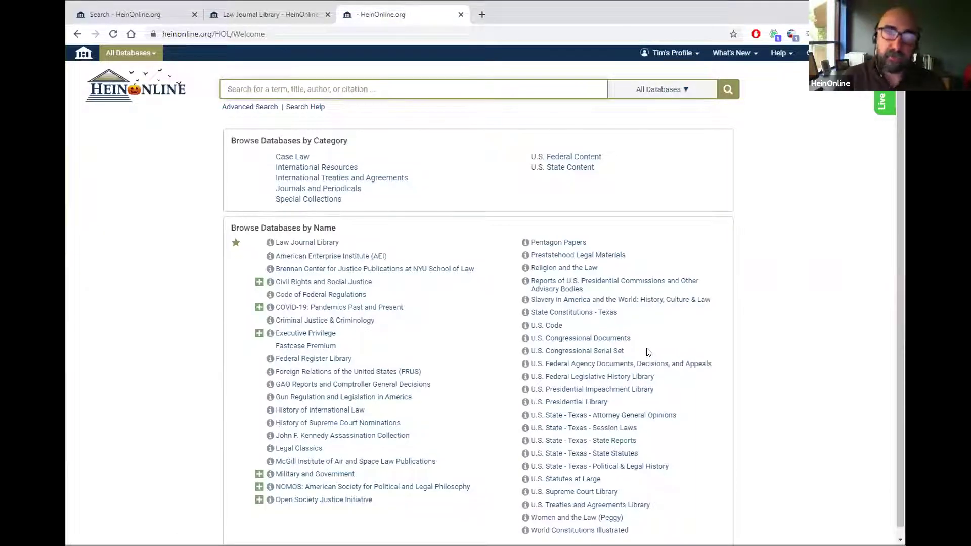
{"action": "left_click", "coordinate": [320, 247]}
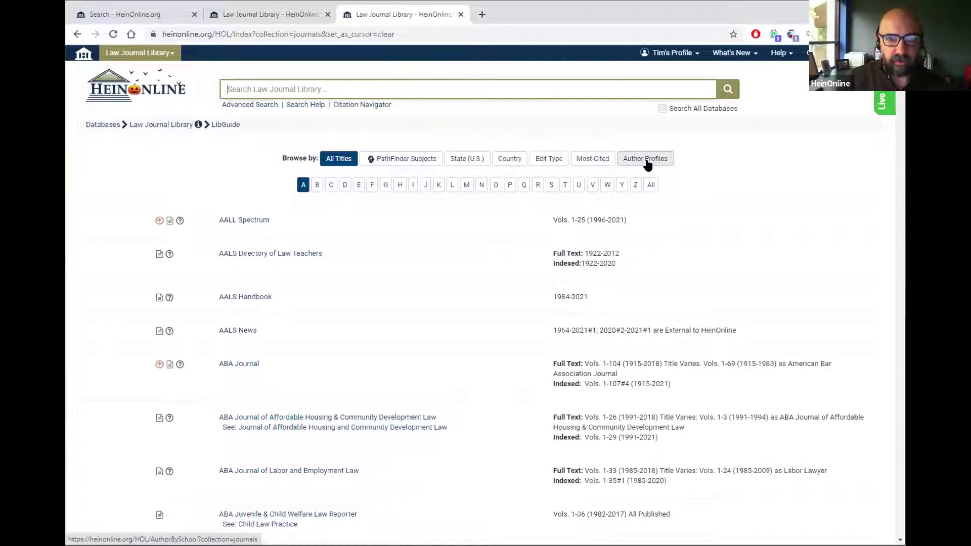
{"action": "left_click", "coordinate": [647, 160]}
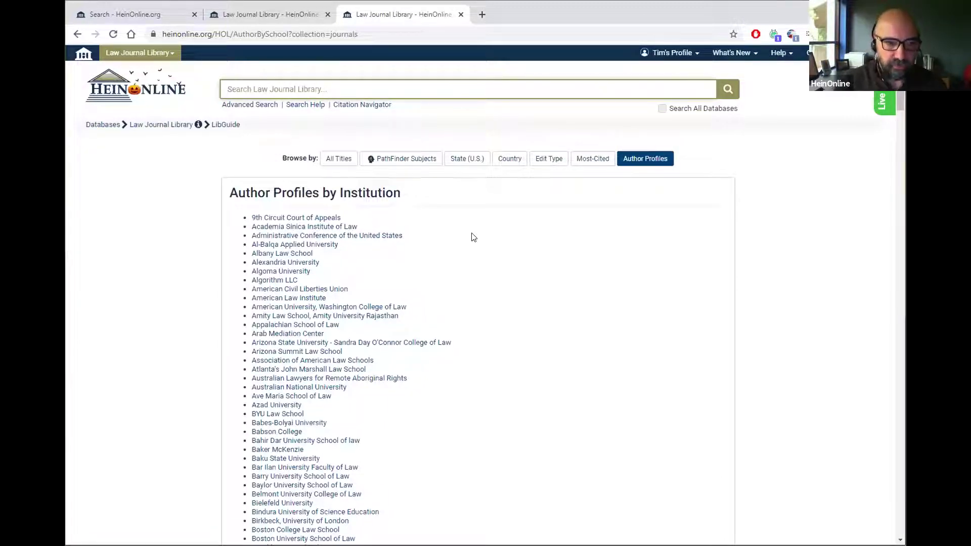
Find U.S. Supreme Court in the list of institutions and open Antonin Scalia's author profile.
{"action": "scroll", "coordinate": [471, 276], "scroll_direction": "down", "scroll_amount": 20}
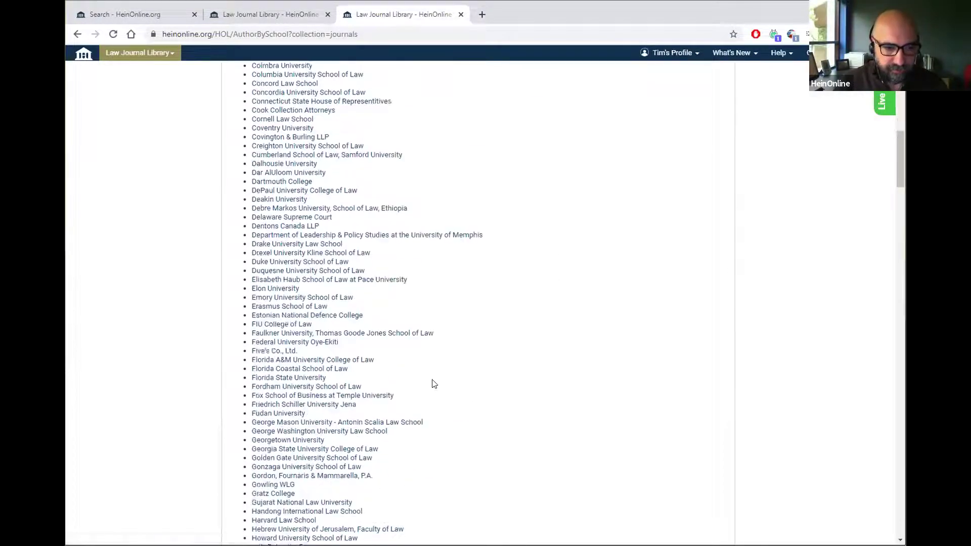
{"action": "scroll", "coordinate": [433, 384], "scroll_direction": "down", "scroll_amount": 10}
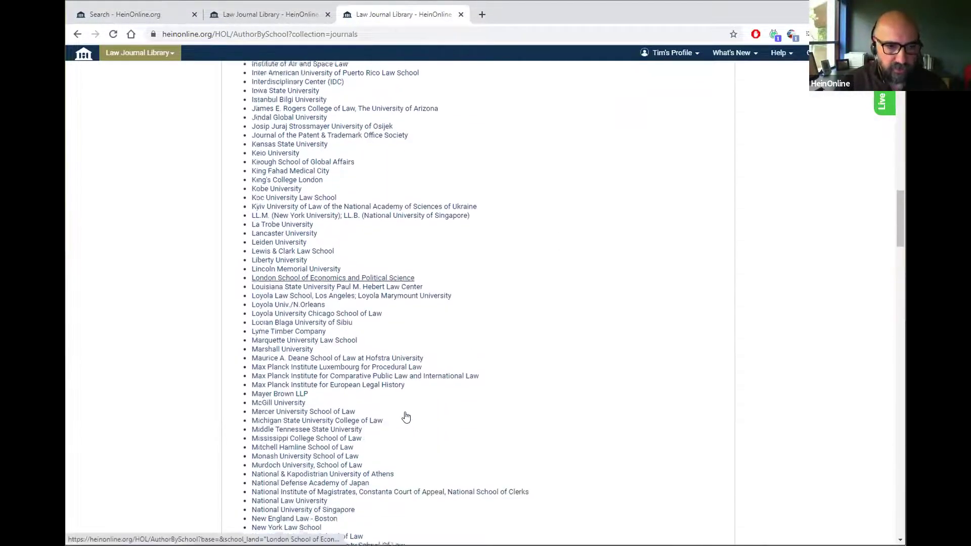
{"action": "scroll", "coordinate": [405, 417], "scroll_direction": "down", "scroll_amount": 15}
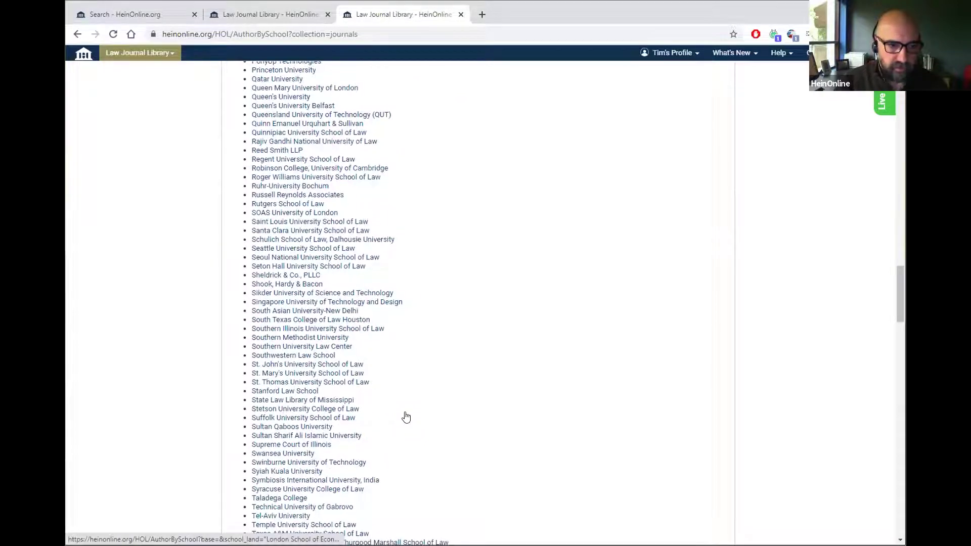
{"action": "scroll", "coordinate": [275, 361], "scroll_direction": "down", "scroll_amount": 7}
{"action": "left_click", "coordinate": [275, 362]}
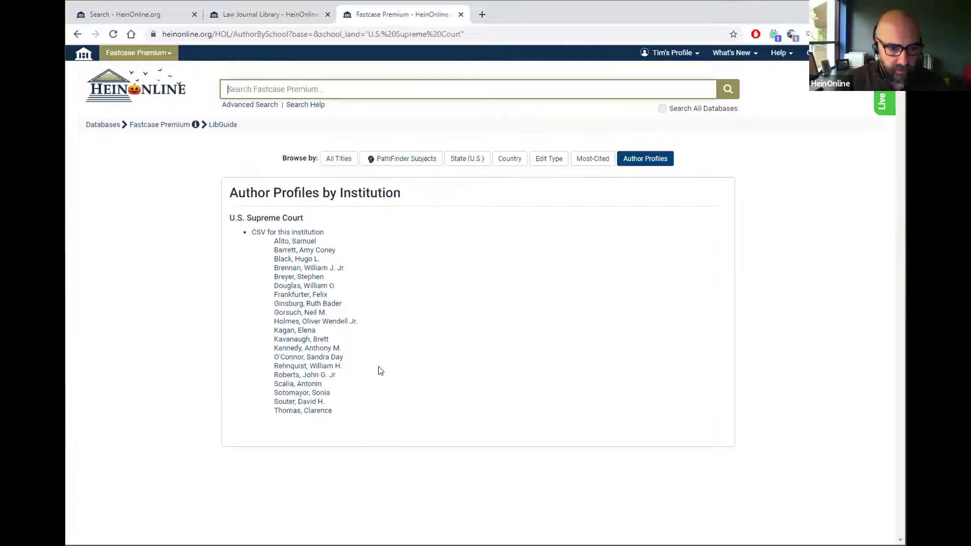
{"action": "left_click", "coordinate": [309, 386]}
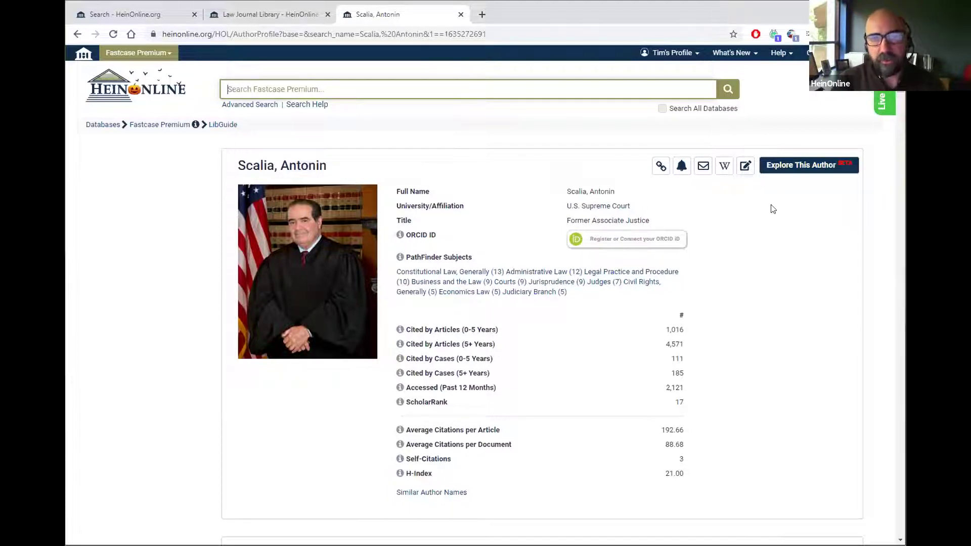
Open the Explore This Author view for Antonin Scalia, checking back on the profile page where it is launched.
{"action": "left_click", "coordinate": [793, 167]}
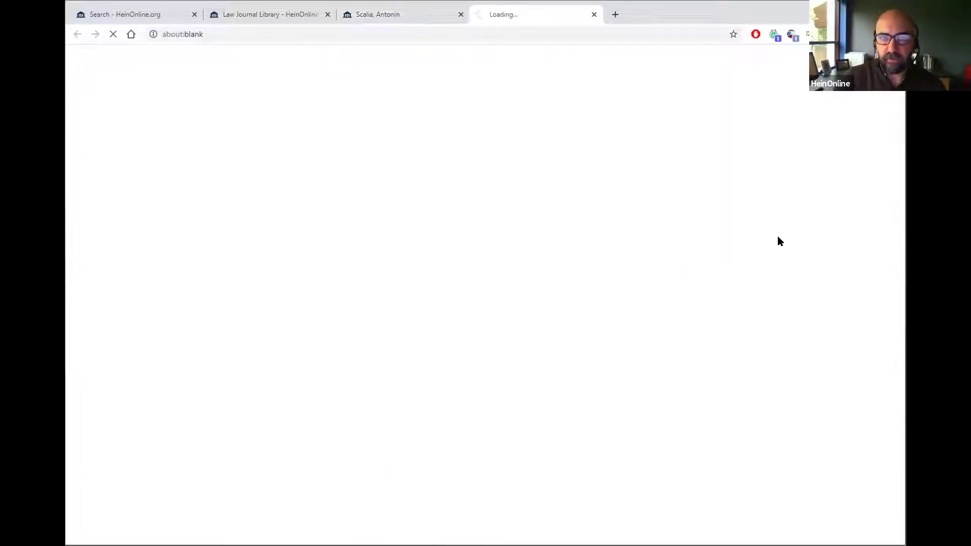
{"action": "left_click", "coordinate": [369, 14]}
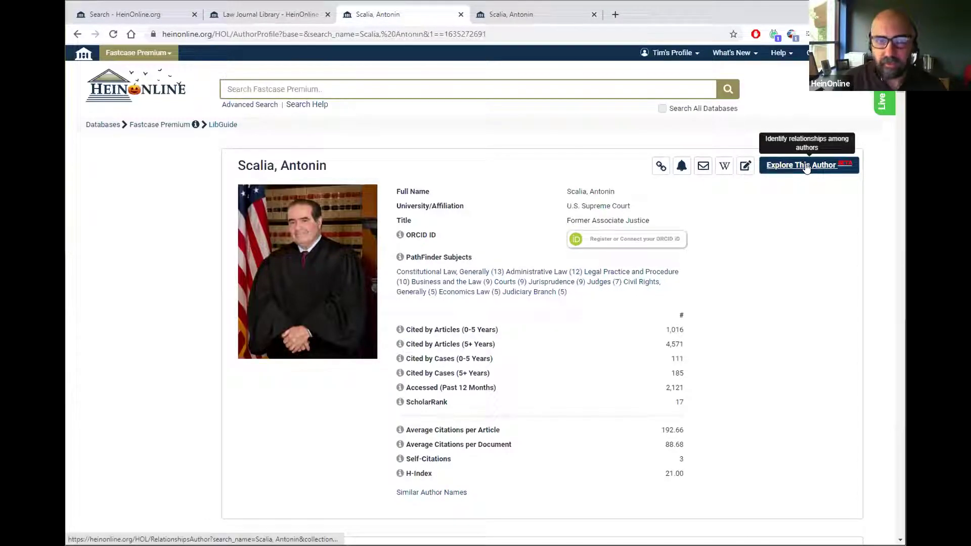
{"action": "left_click", "coordinate": [526, 16]}
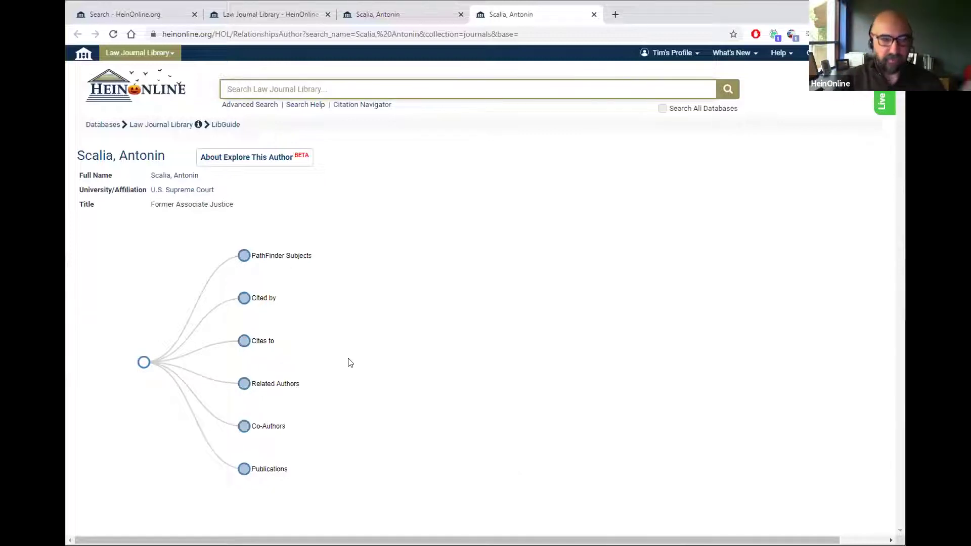
Expand each branch of Scalia's relationship diagram in turn: PathFinder Subjects, Cited by, Cites to, Related Authors, Co-Authors and Publications.
{"action": "left_click", "coordinate": [290, 255]}
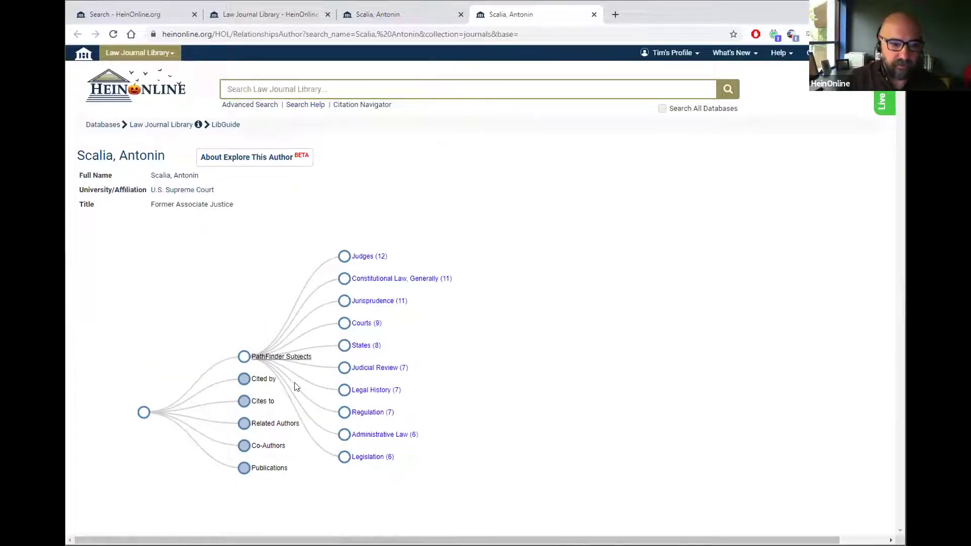
{"action": "left_click", "coordinate": [264, 379]}
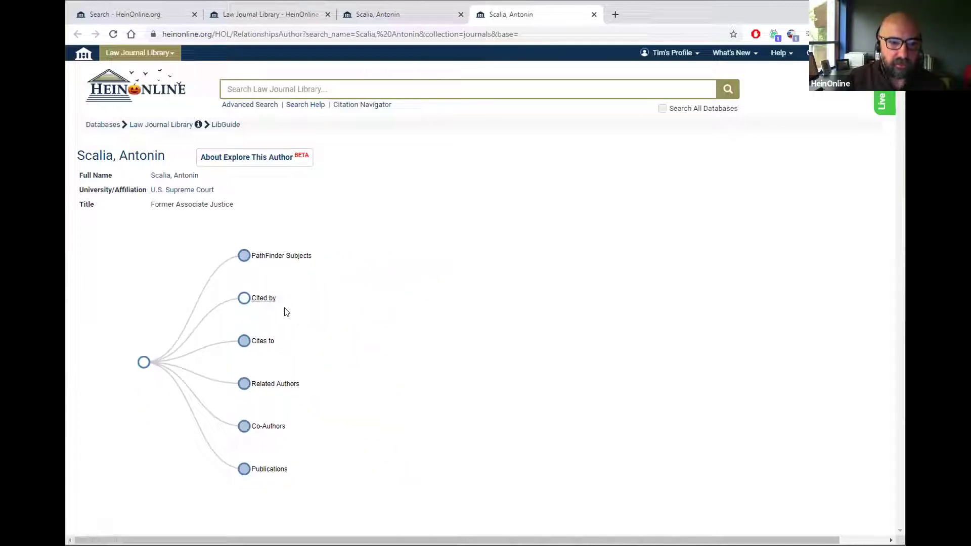
{"action": "left_click", "coordinate": [263, 299]}
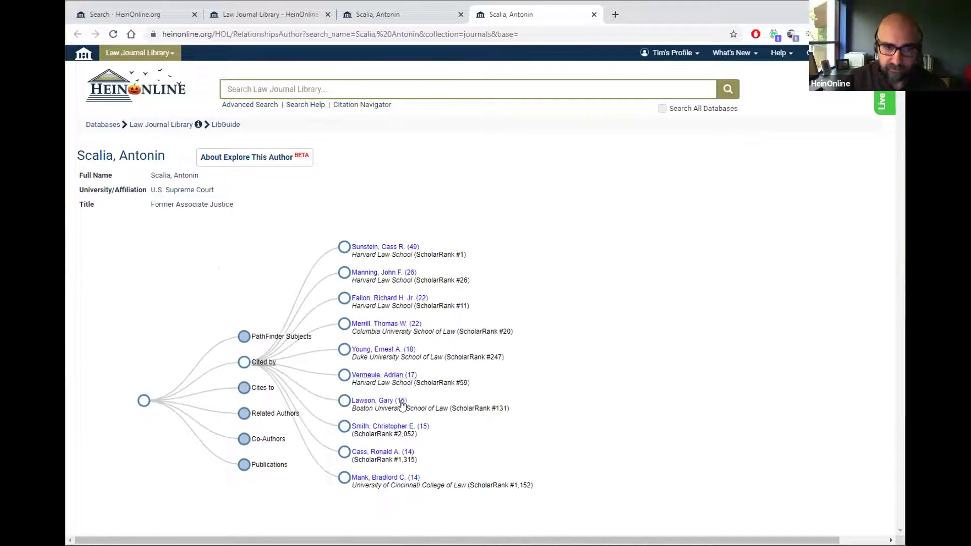
{"action": "left_click", "coordinate": [266, 389]}
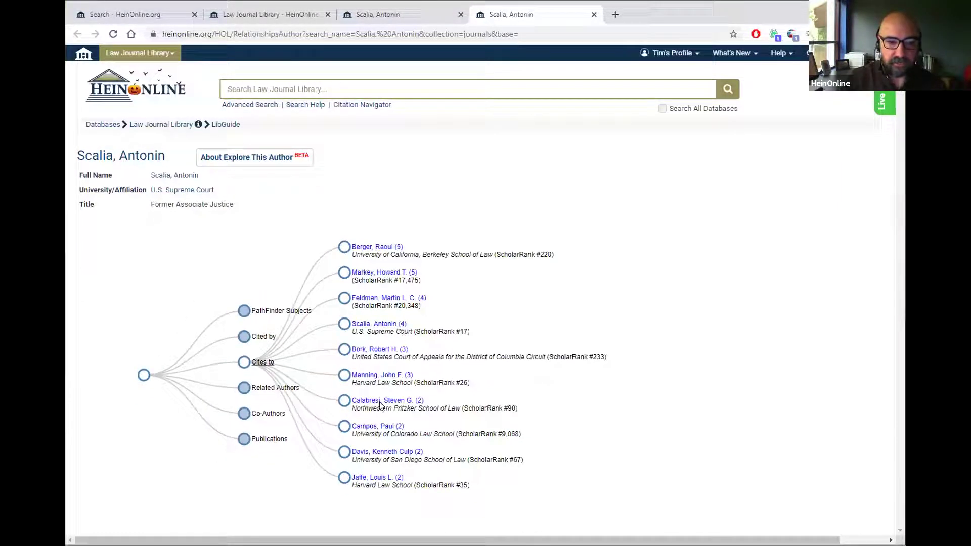
{"action": "left_click", "coordinate": [267, 388]}
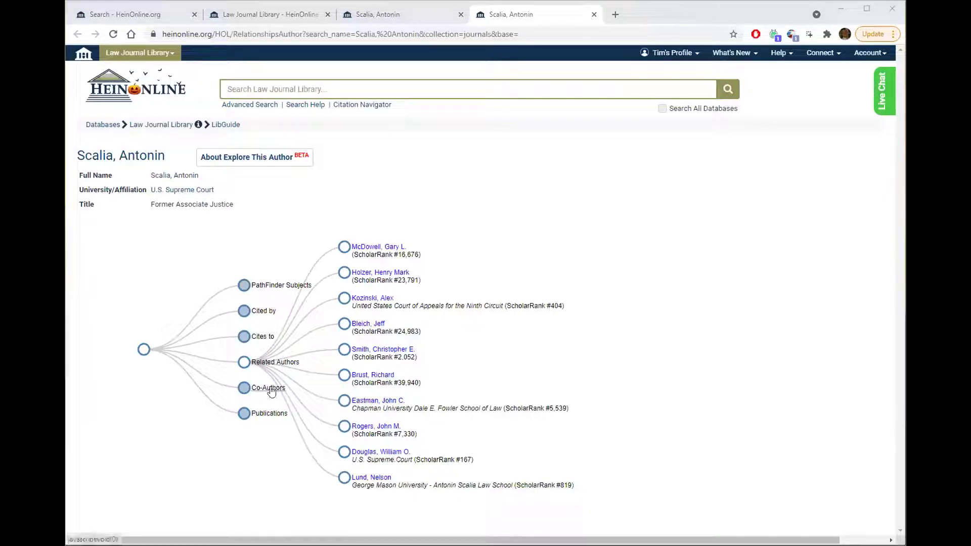
{"action": "left_click", "coordinate": [268, 388]}
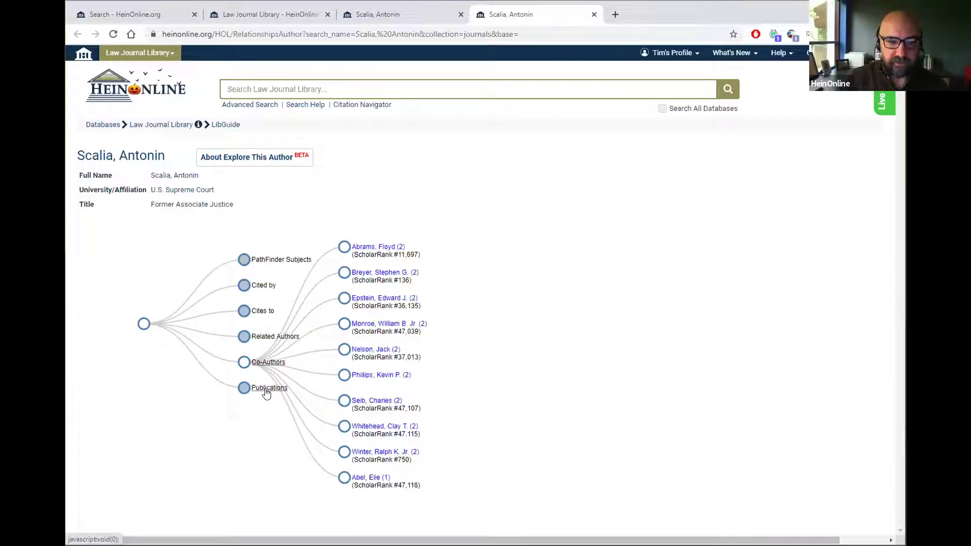
{"action": "left_click", "coordinate": [267, 392]}
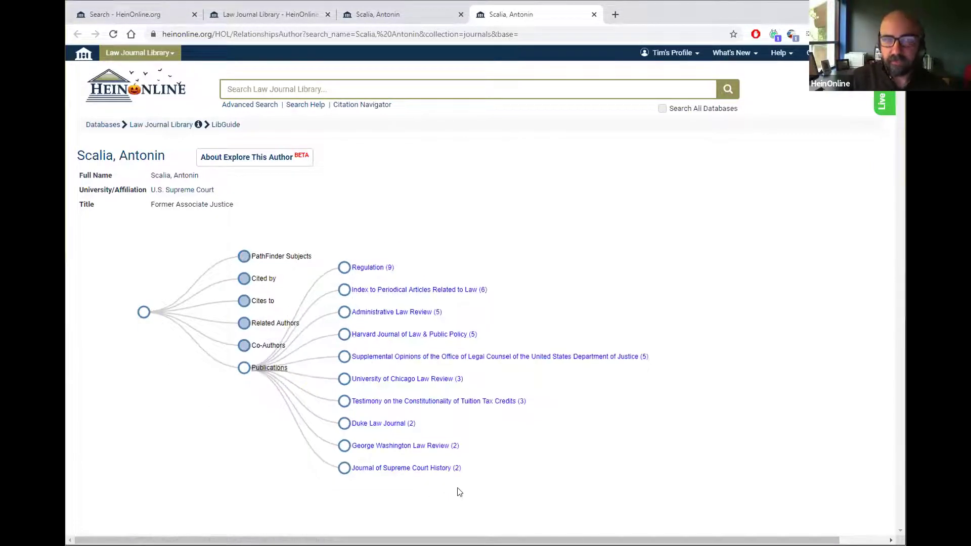
Close both Scalia author pages and return to the start of the PathFinder Subjects page.
{"action": "left_click", "coordinate": [594, 15]}
{"action": "left_click", "coordinate": [461, 15]}
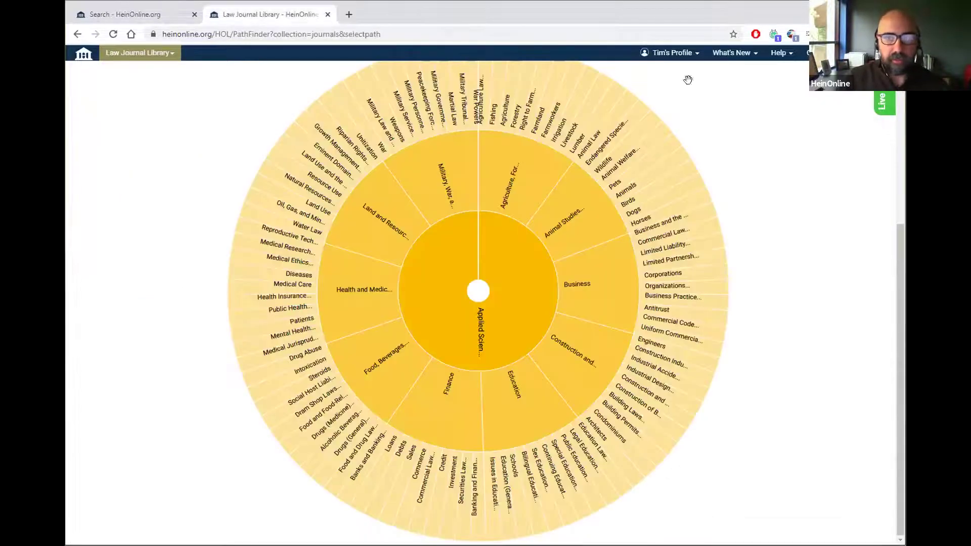
{"action": "scroll", "coordinate": [804, 329], "scroll_direction": "up", "scroll_amount": 5}
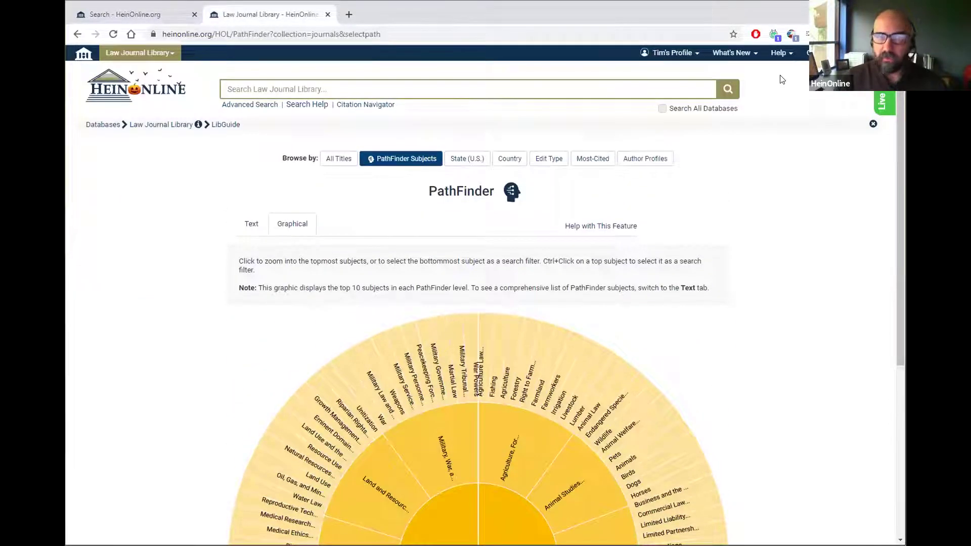
Open HeinOnline's LibGuides from the help resources, review the other help options on the PathFinder page, and return to the guides.
{"action": "left_click", "coordinate": [752, 55]}
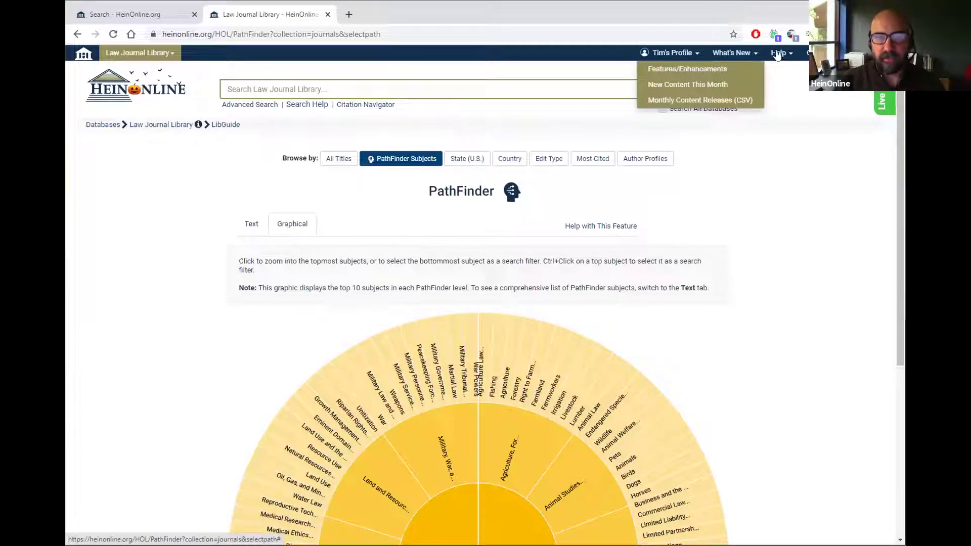
{"action": "left_click", "coordinate": [774, 54]}
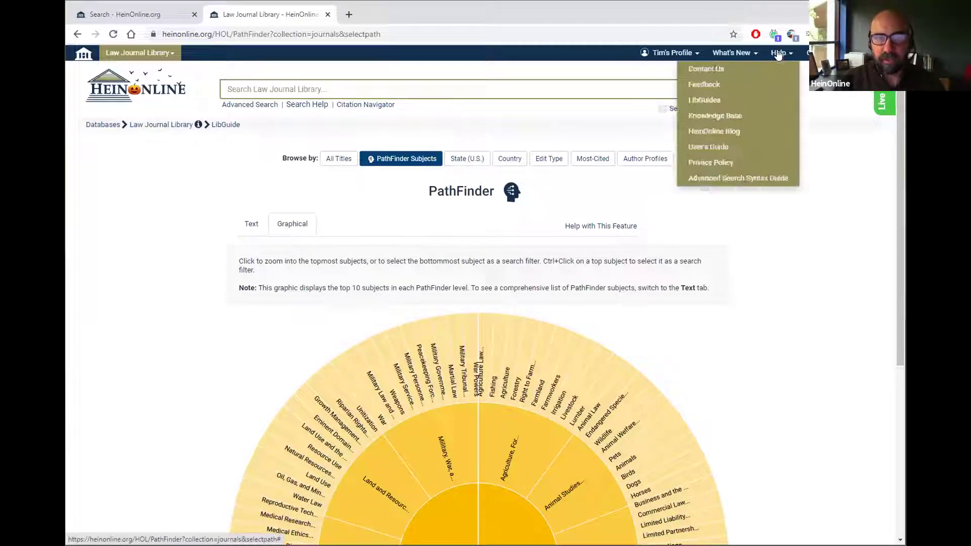
{"action": "left_click", "coordinate": [703, 101]}
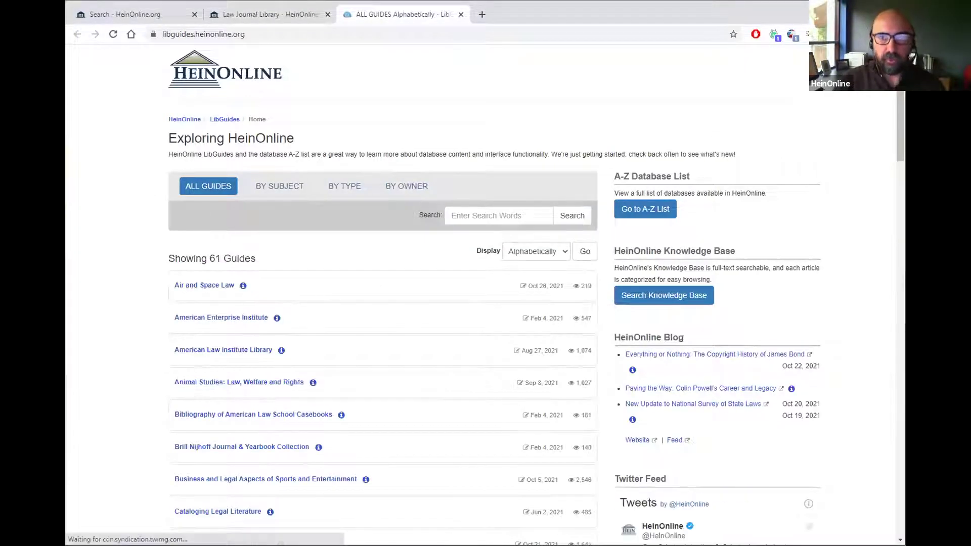
{"action": "left_click", "coordinate": [265, 14]}
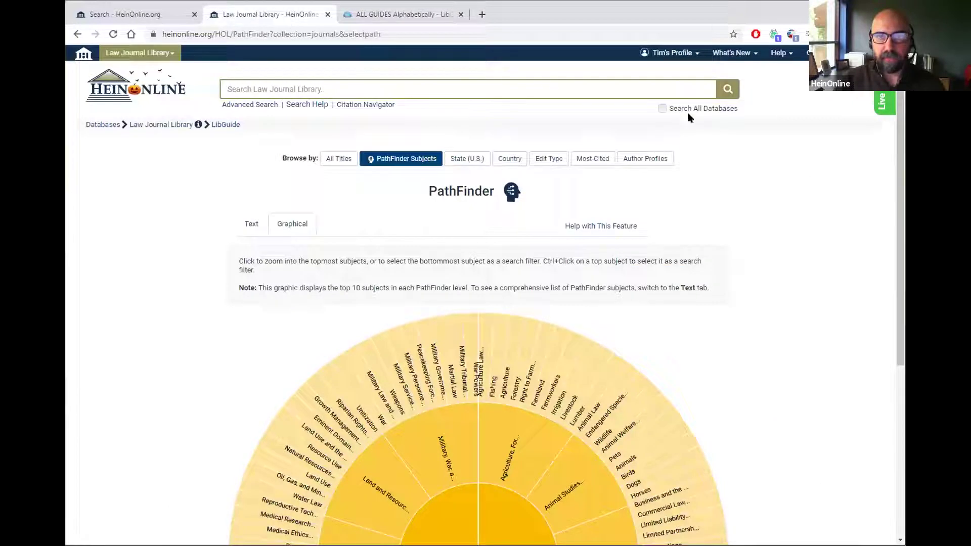
{"action": "left_click", "coordinate": [781, 54]}
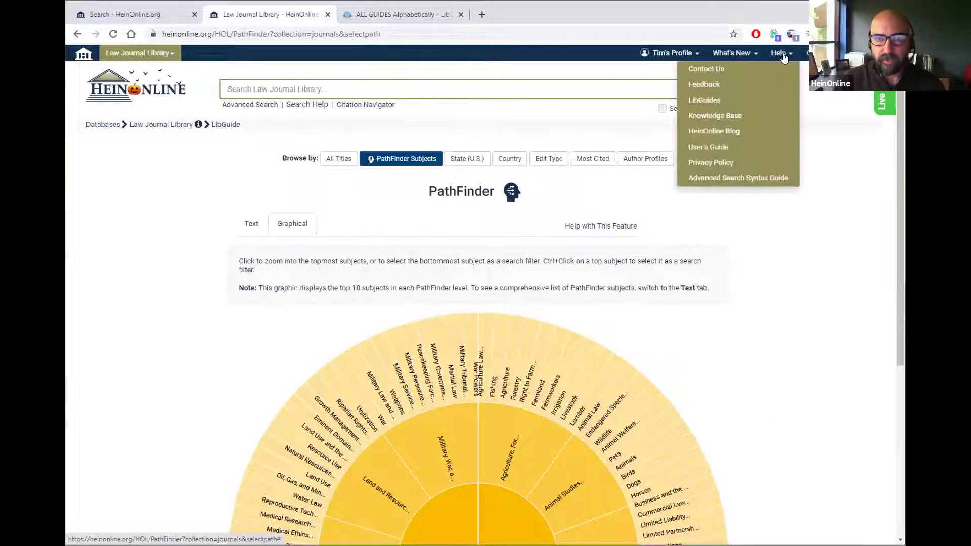
{"action": "left_click", "coordinate": [421, 14]}
Find the PathFinder guide in the alphabetical list of all LibGuides and open it.
{"action": "scroll", "coordinate": [245, 304], "scroll_direction": "down", "scroll_amount": 5}
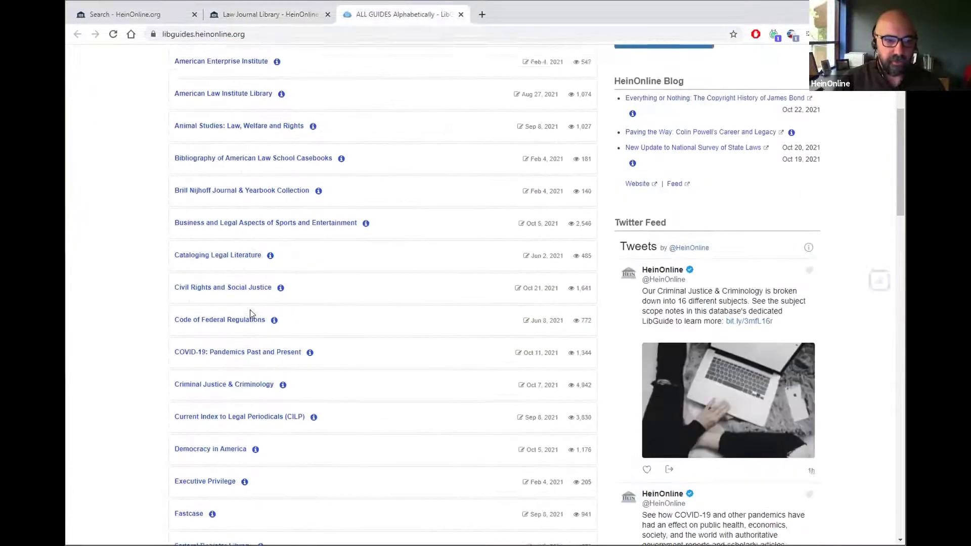
{"action": "scroll", "coordinate": [249, 310], "scroll_direction": "down", "scroll_amount": 10}
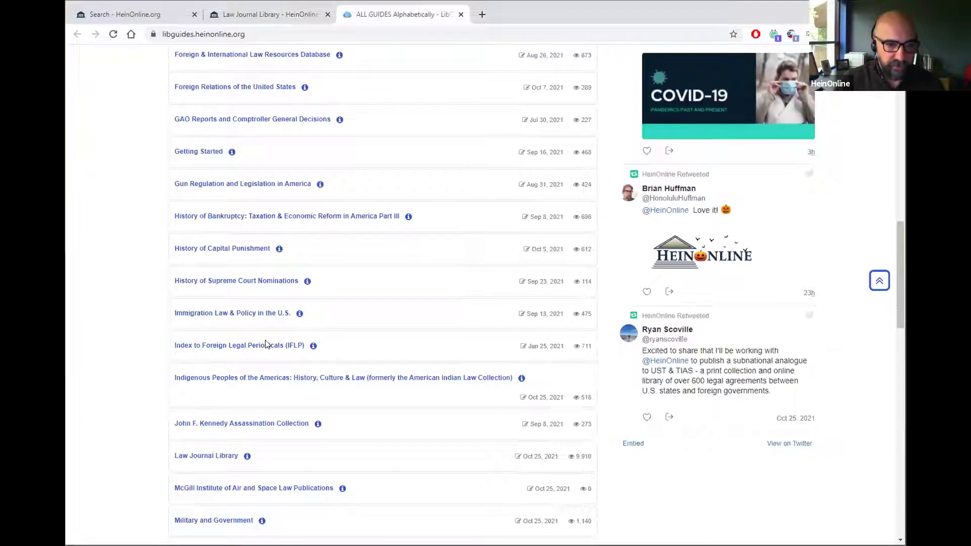
{"action": "scroll", "coordinate": [265, 344], "scroll_direction": "down", "scroll_amount": 6}
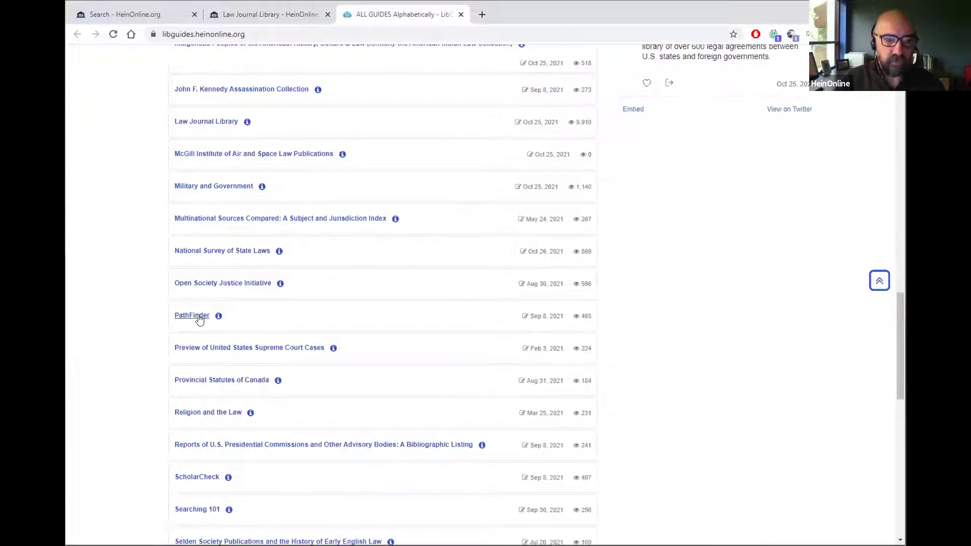
{"action": "left_click", "coordinate": [192, 316]}
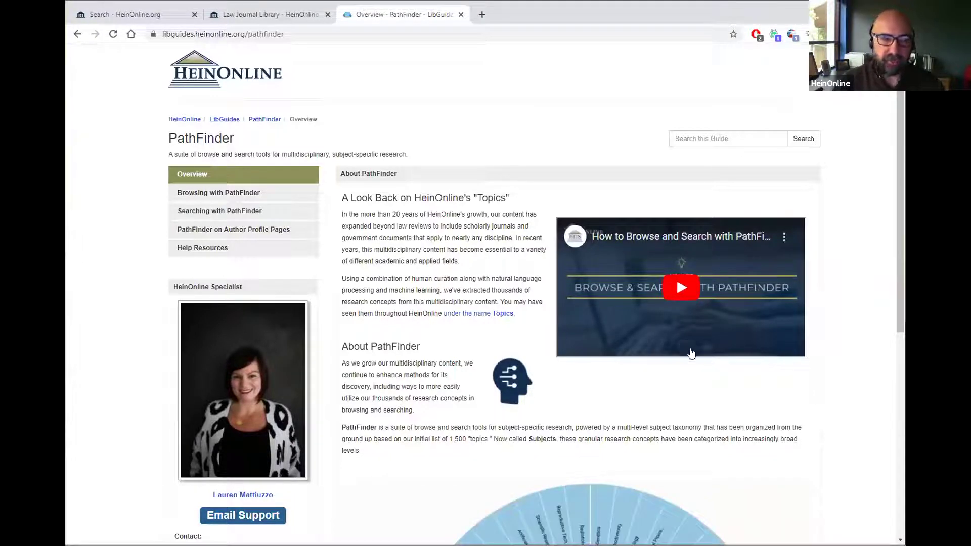
Examine the PathFinder guide's sections on Searching with PathFinder and PathFinder on Author Profile Pages.
{"action": "left_click", "coordinate": [275, 229]}
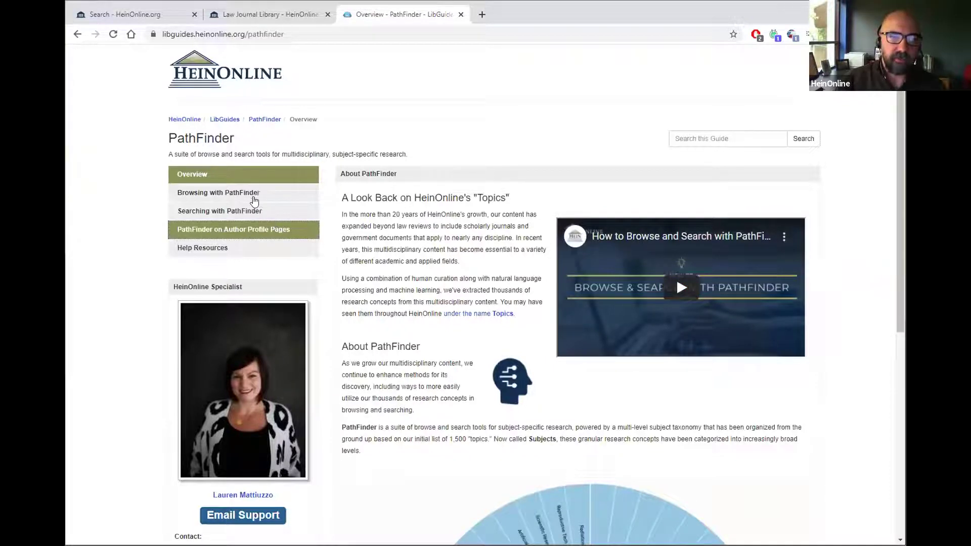
{"action": "left_click", "coordinate": [258, 194]}
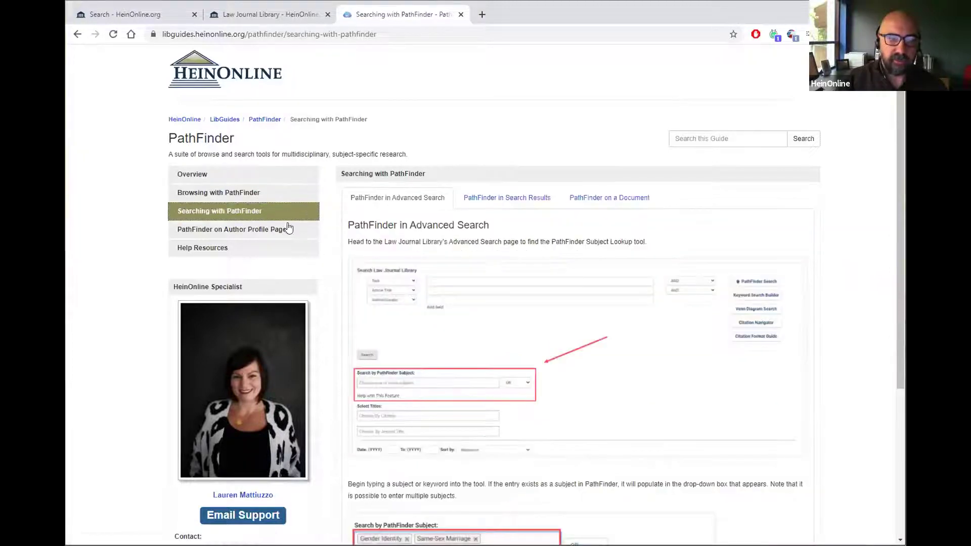
{"action": "left_click", "coordinate": [282, 230]}
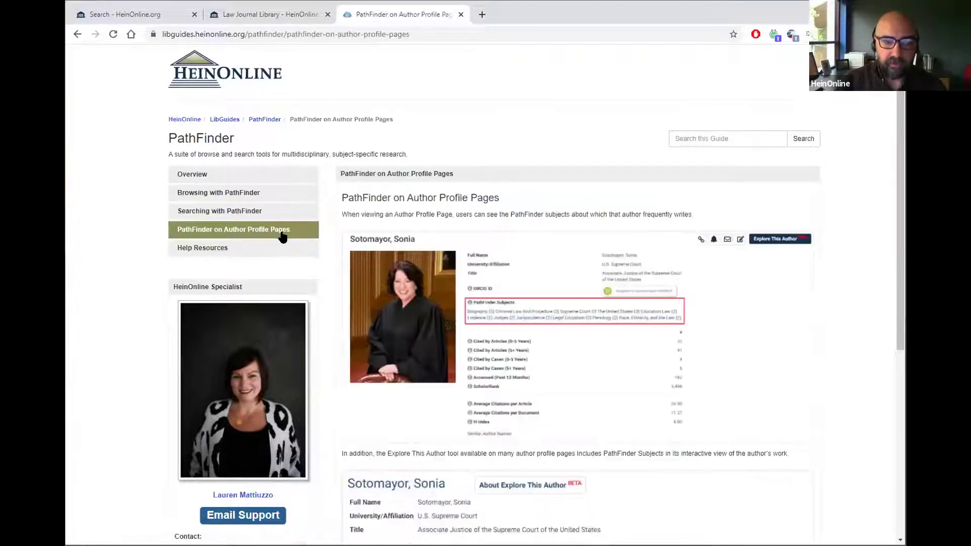
{"action": "scroll", "coordinate": [542, 422], "scroll_direction": "down", "scroll_amount": 3}
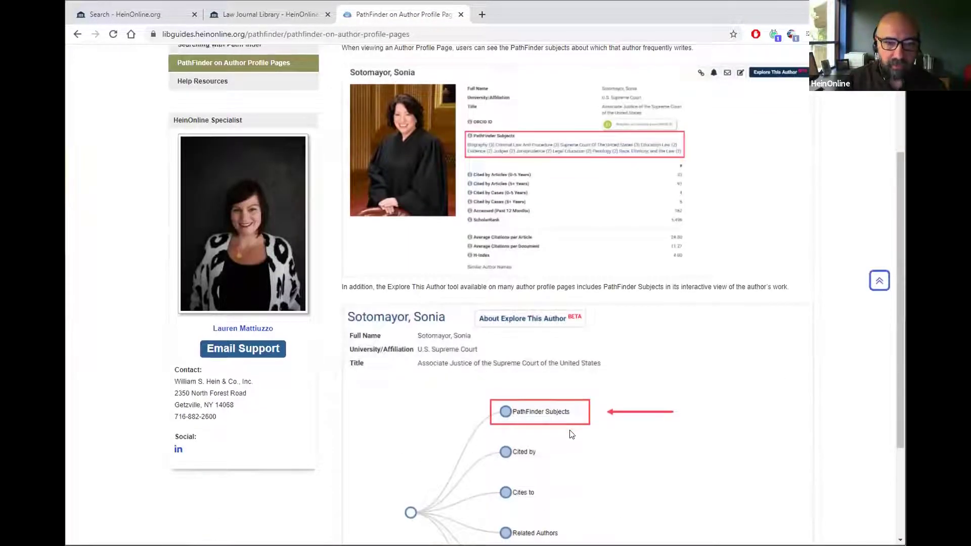
{"action": "scroll", "coordinate": [568, 433], "scroll_direction": "up", "scroll_amount": 3}
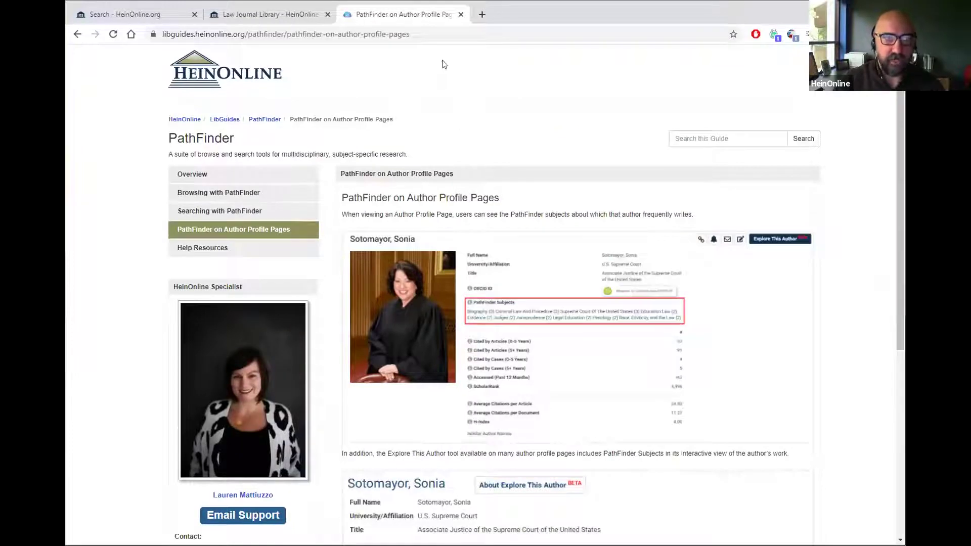
Close the PathFinder guide and switch to the slideshow's closing contact slide.
{"action": "left_click", "coordinate": [459, 15]}
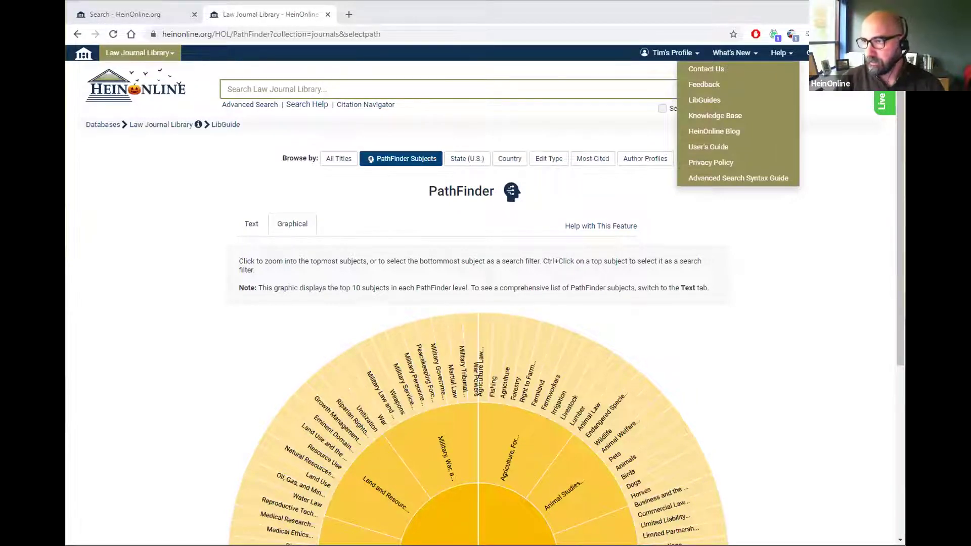
{"action": "key", "text": "alt+Tab"}
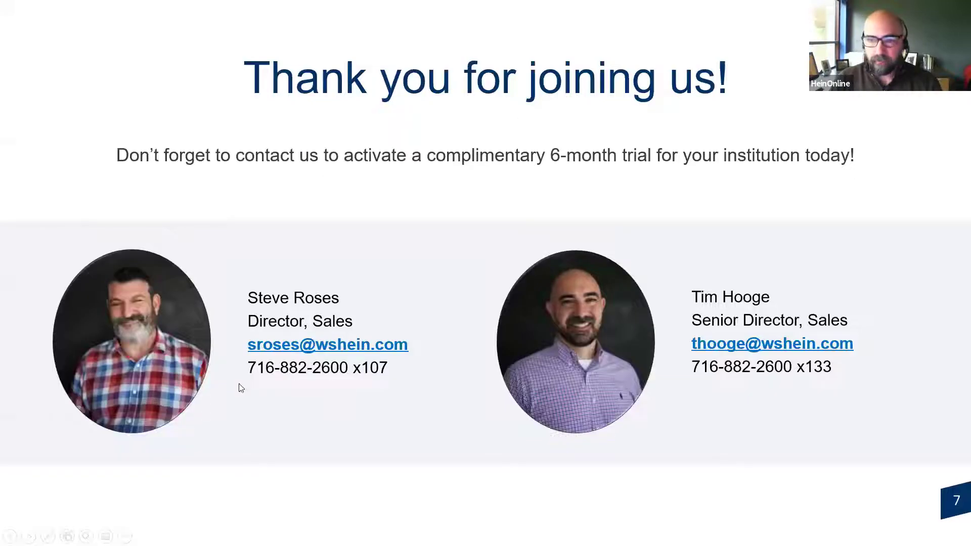